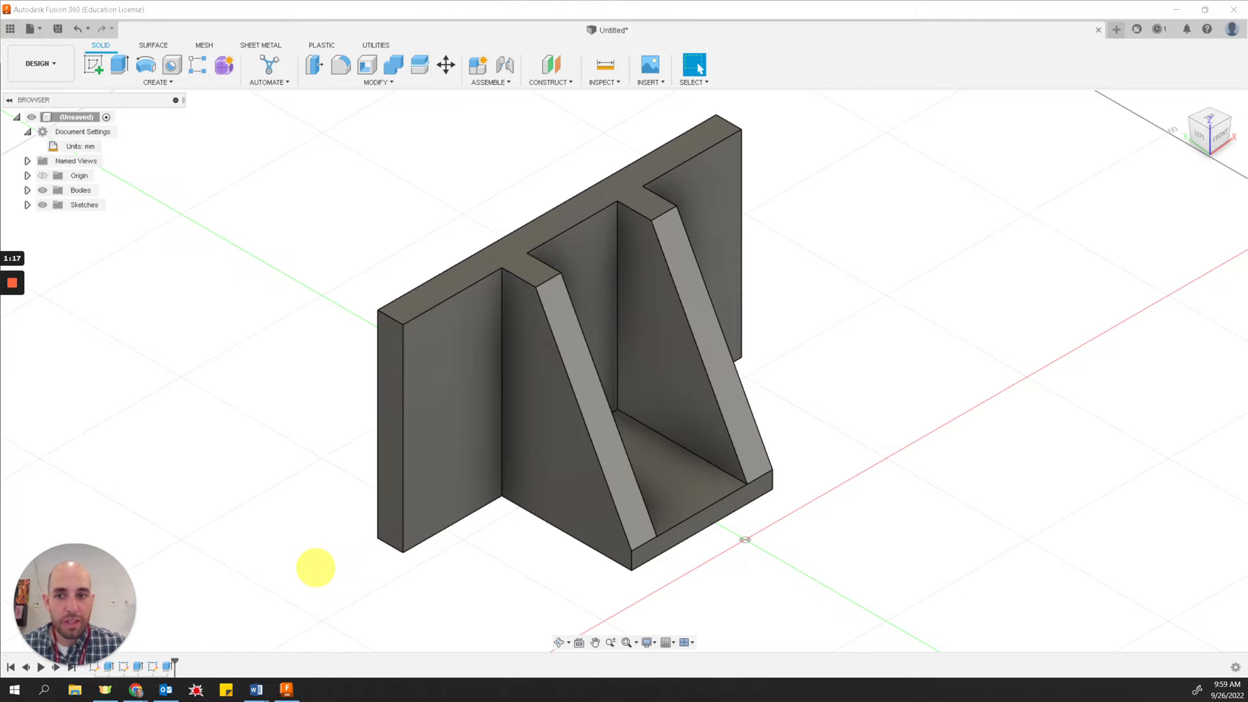
Step: Switch to Chrome and enlarge the Support Bracket exercise on page 2 of the PDF to read its dimensions
{"action": "key", "text": "alt+Tab"}
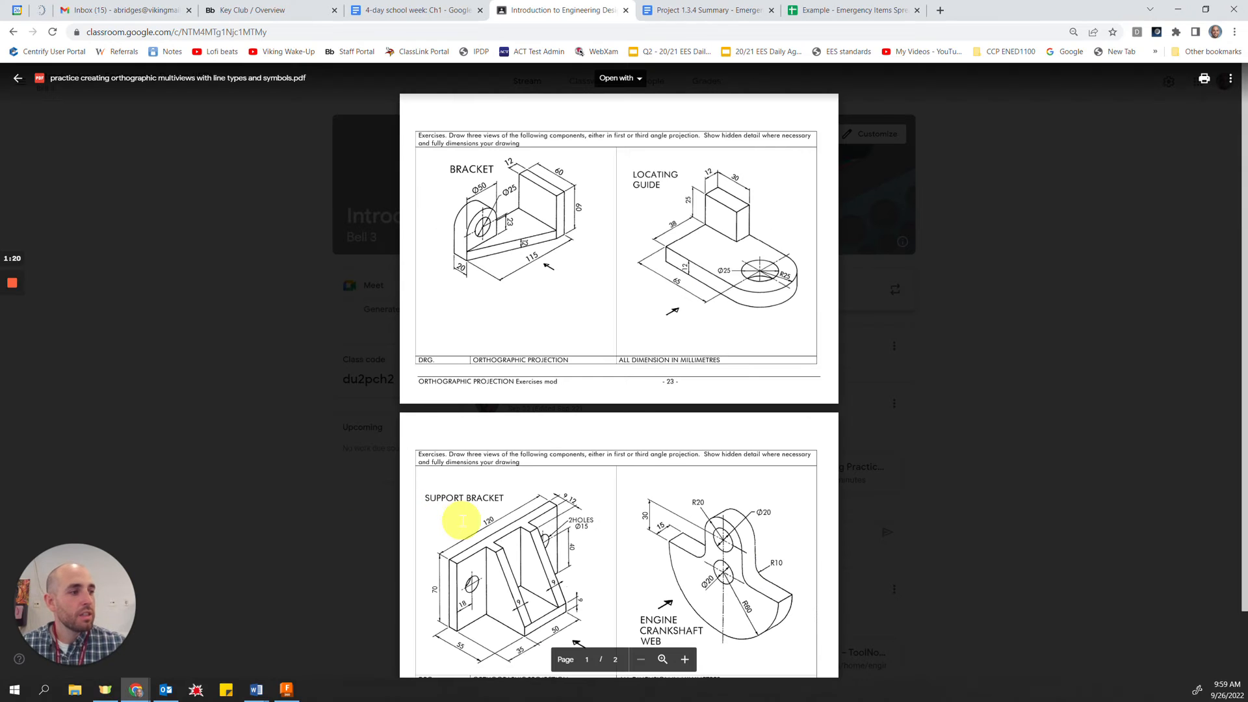
{"action": "scroll", "coordinate": [454, 504], "scroll_direction": "down", "scroll_amount": 1}
{"action": "left_click", "coordinate": [684, 660]}
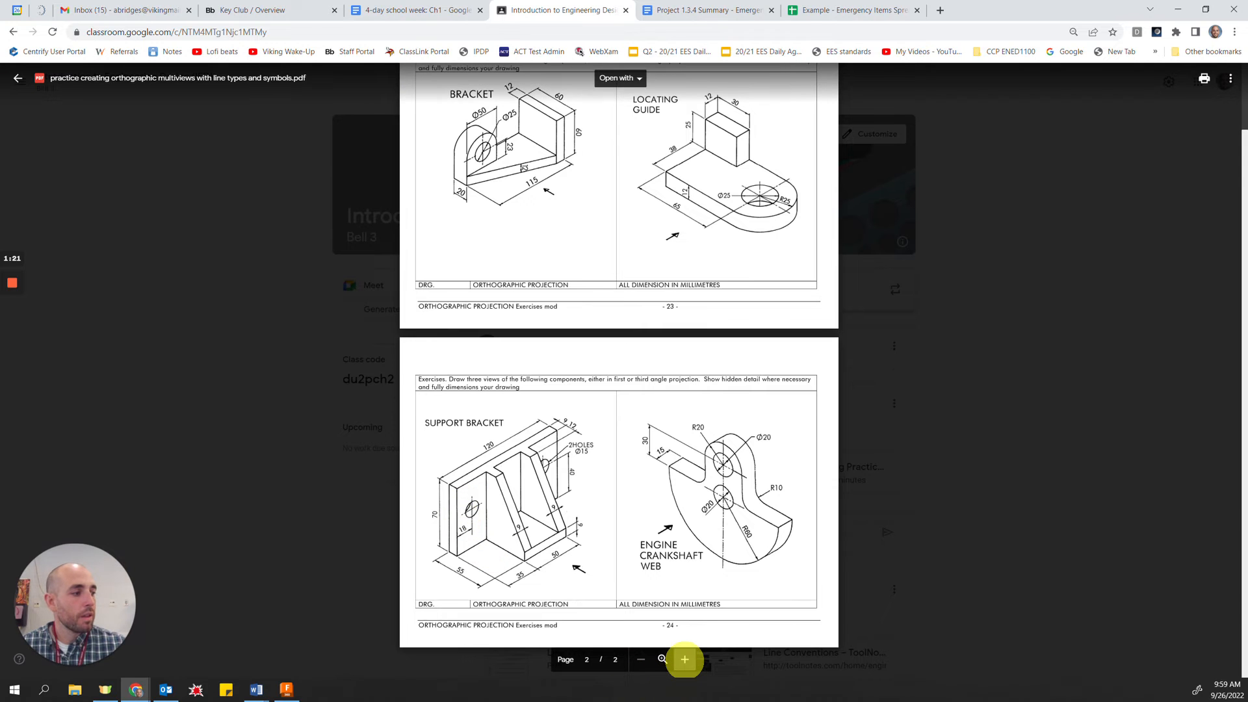
{"action": "scroll", "coordinate": [654, 581], "scroll_direction": "down", "scroll_amount": 1}
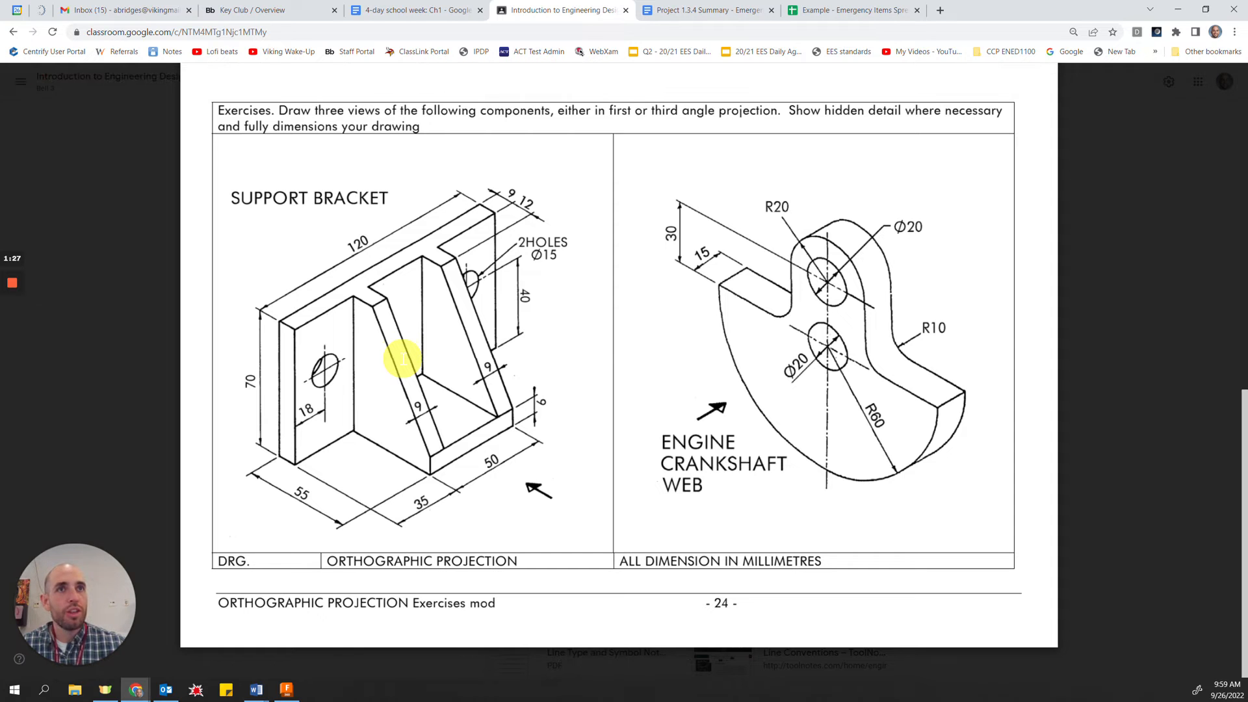
{"action": "mouse_move", "coordinate": [11, 330]}
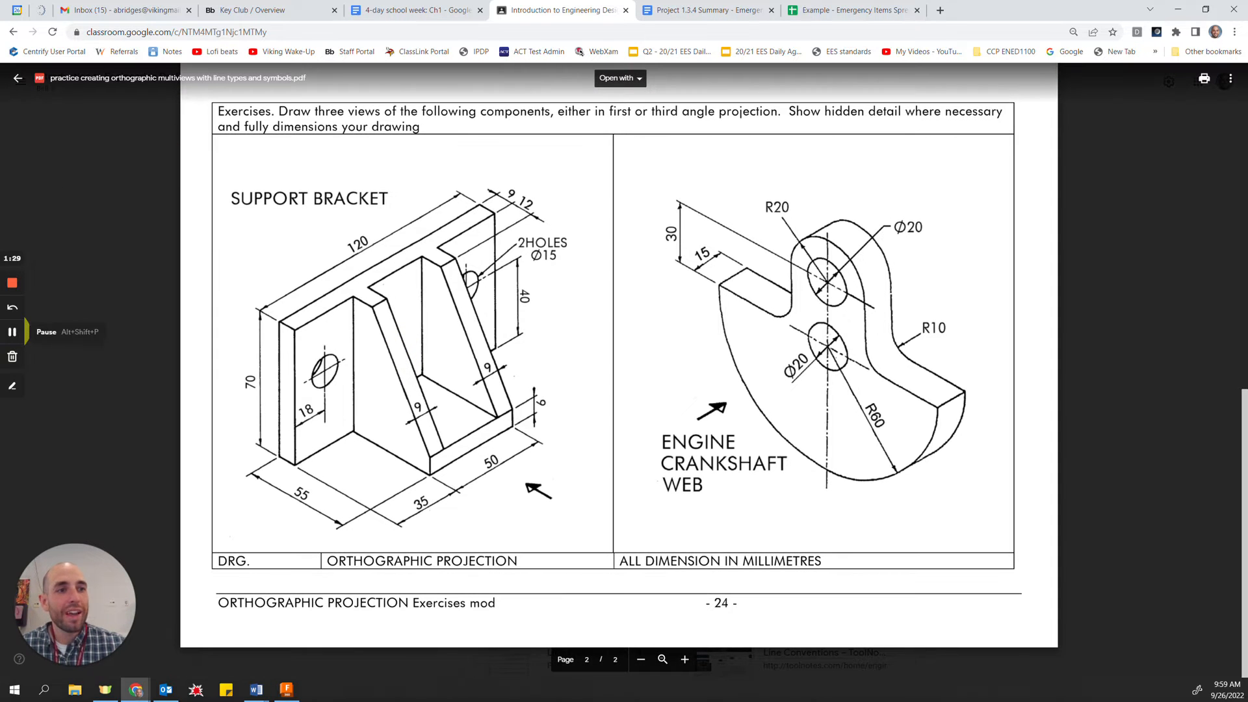
{"action": "left_click", "coordinate": [11, 332]}
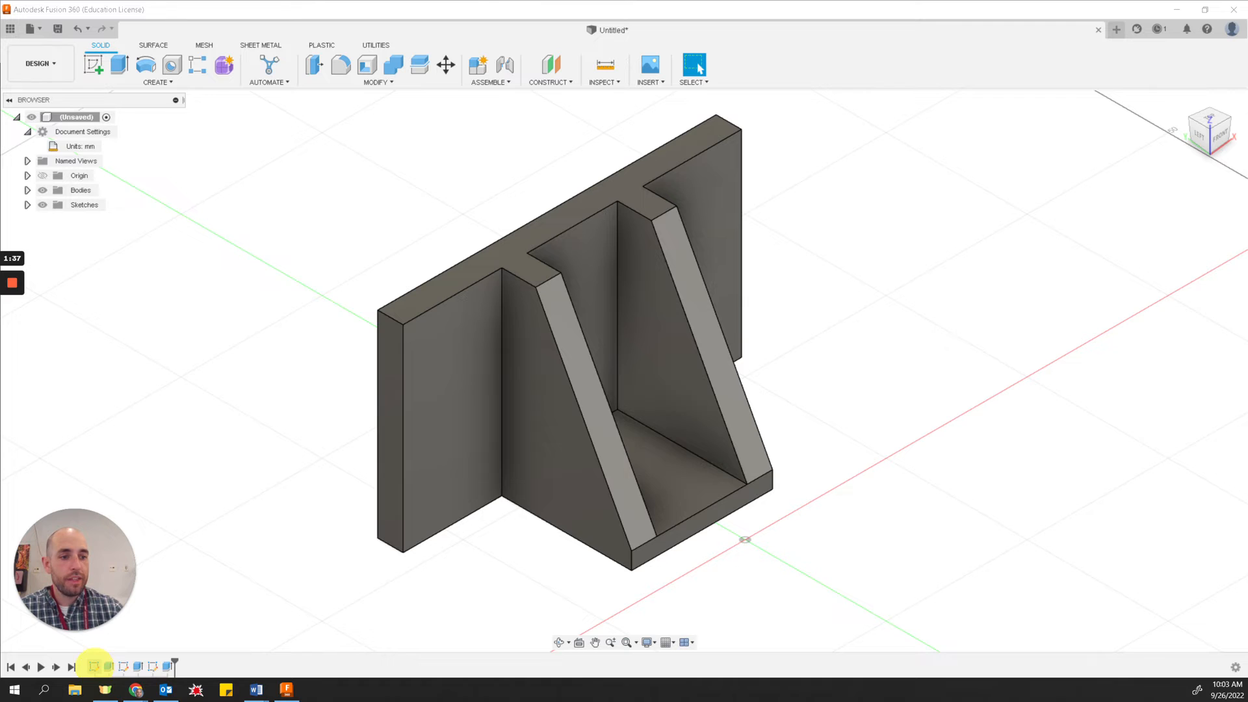
Step: Roll the design history back to just after the first sketch and make Sketch1 visible
{"action": "left_click_drag", "start_coordinate": [173, 664], "coordinate": [100, 663]}
{"action": "left_click", "coordinate": [95, 667]}
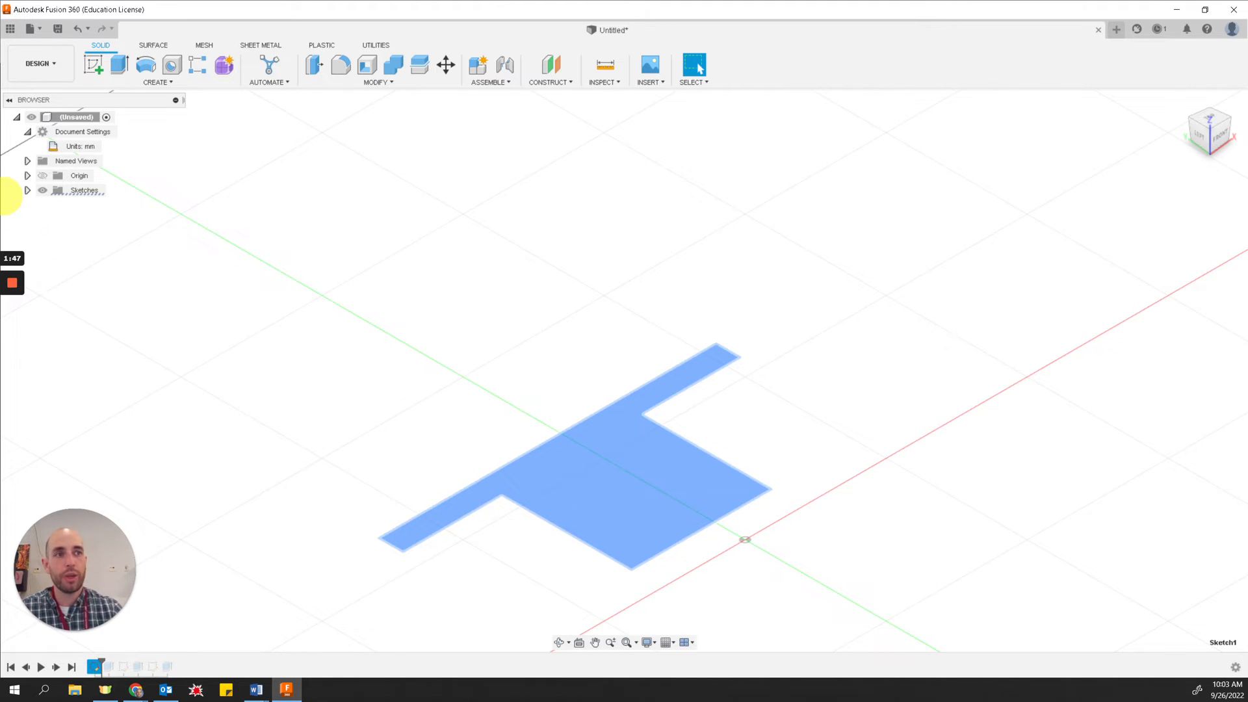
{"action": "left_click", "coordinate": [28, 190]}
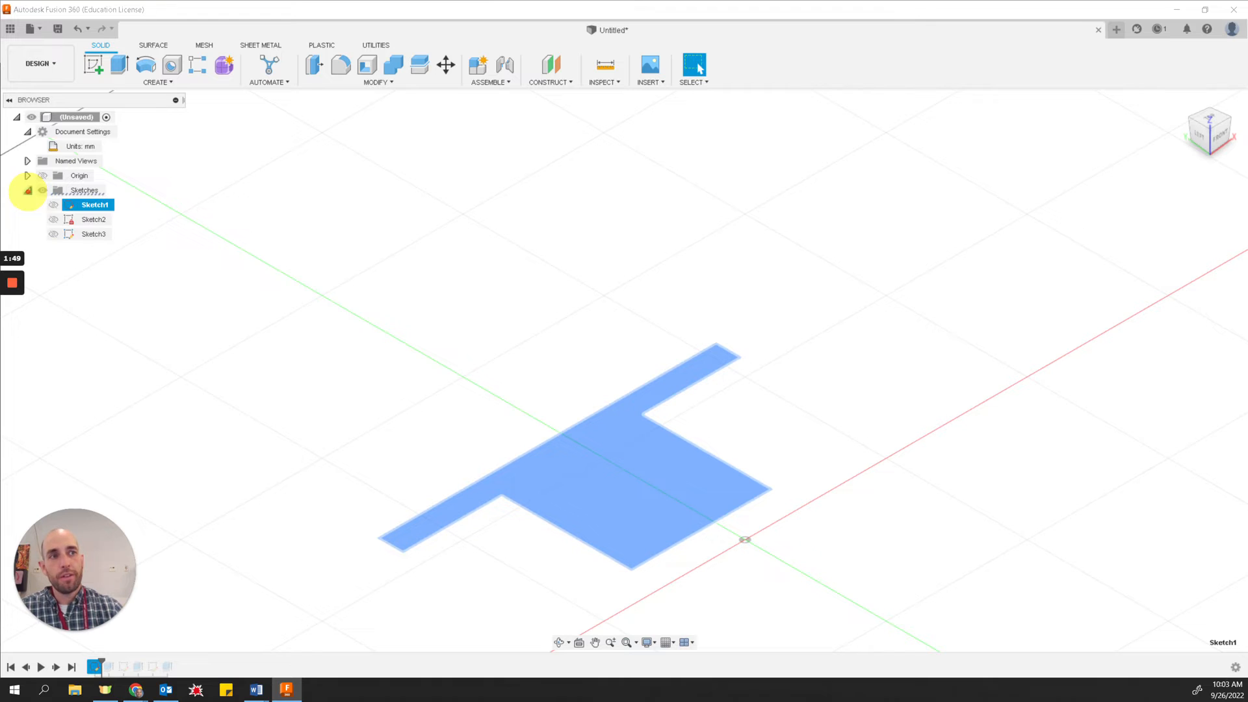
{"action": "left_click", "coordinate": [27, 190]}
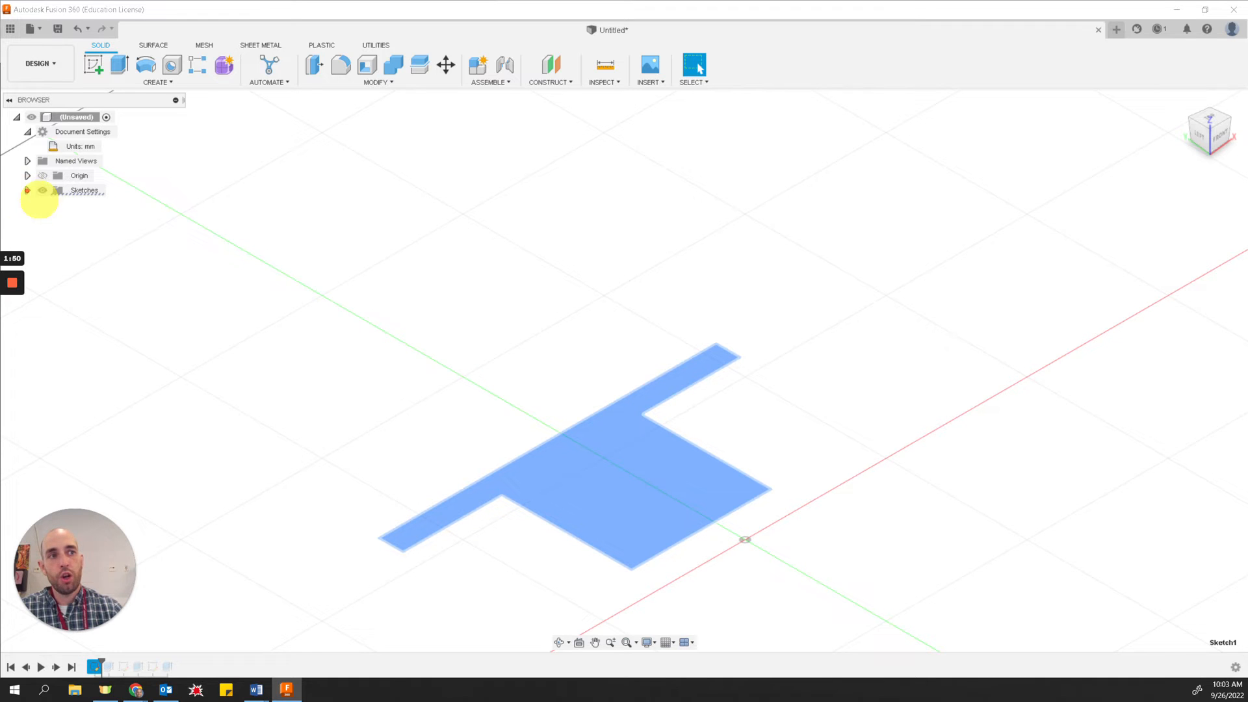
{"action": "left_click", "coordinate": [28, 190]}
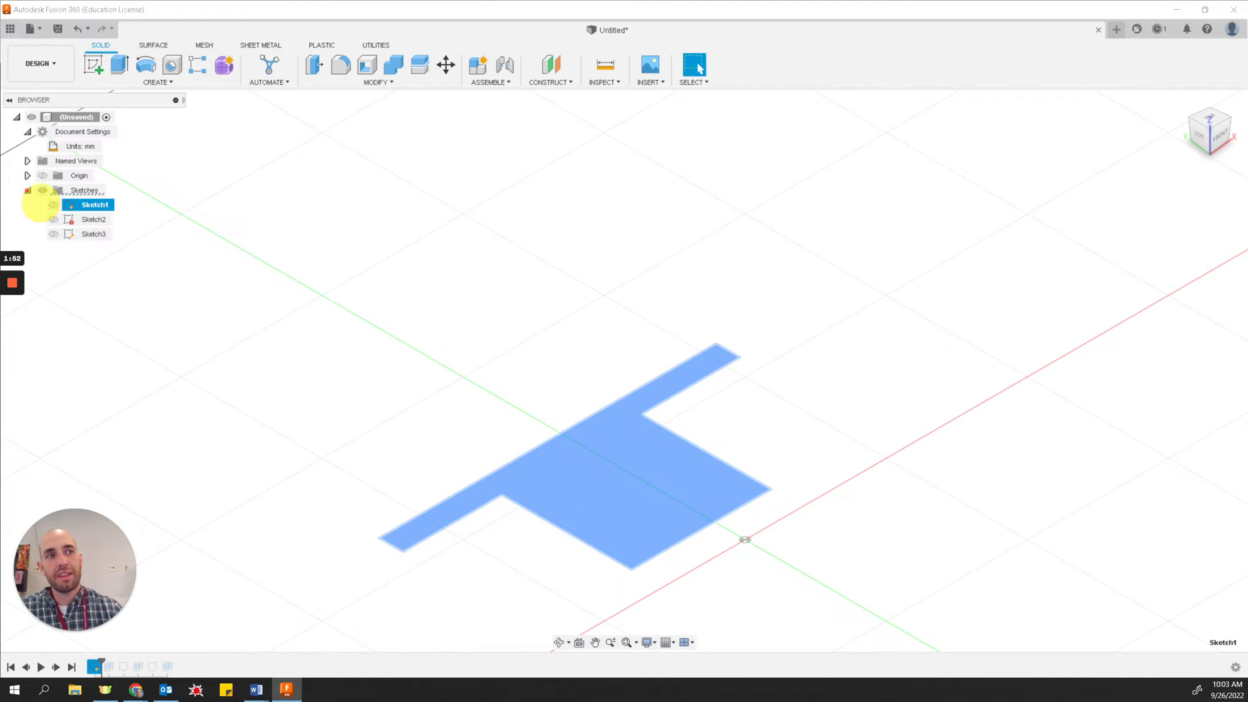
{"action": "left_click", "coordinate": [53, 205]}
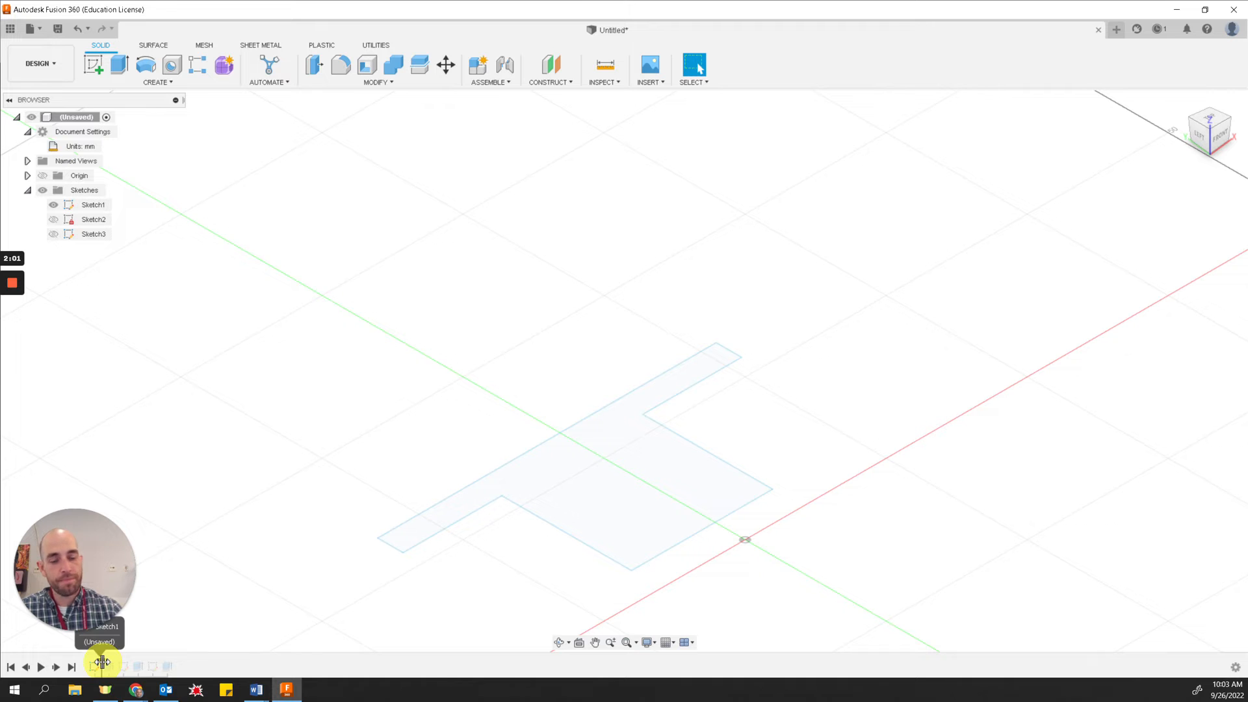
Step: Roll the history forward past the first extrusion and compare the solid with the Support Bracket drawing in Chrome
{"action": "left_click_drag", "start_coordinate": [102, 662], "coordinate": [116, 663]}
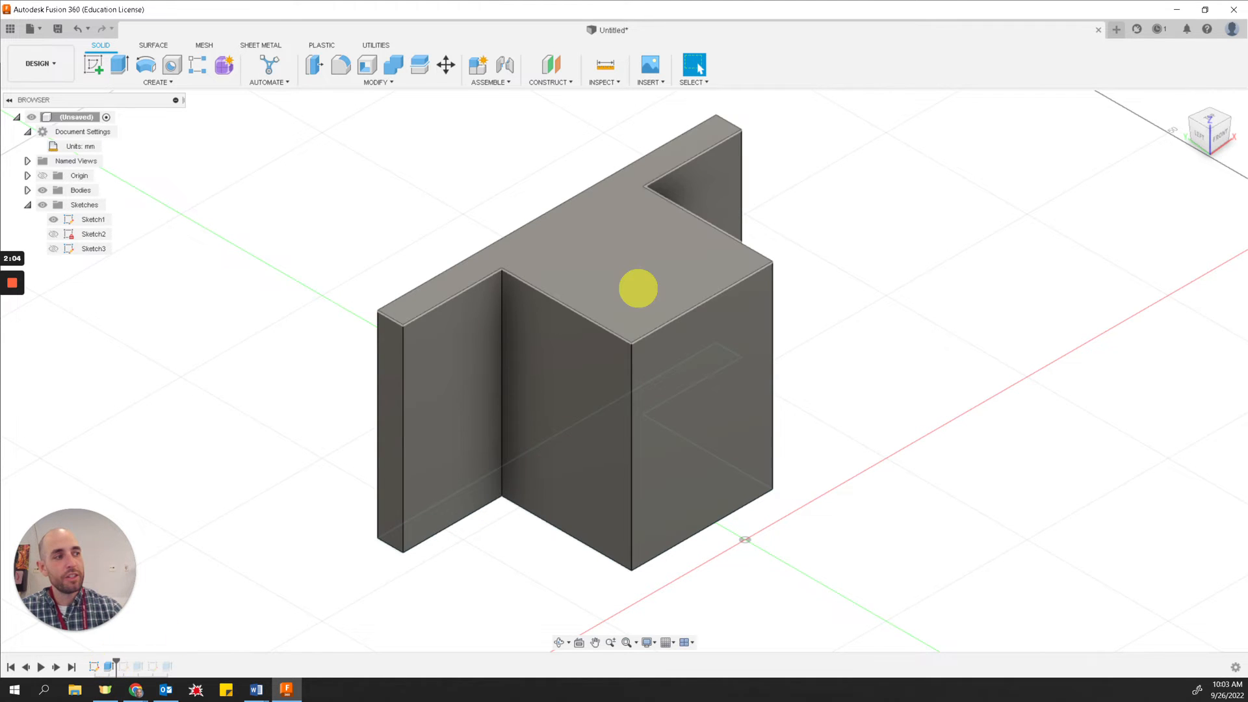
{"action": "key", "text": "alt+Tab"}
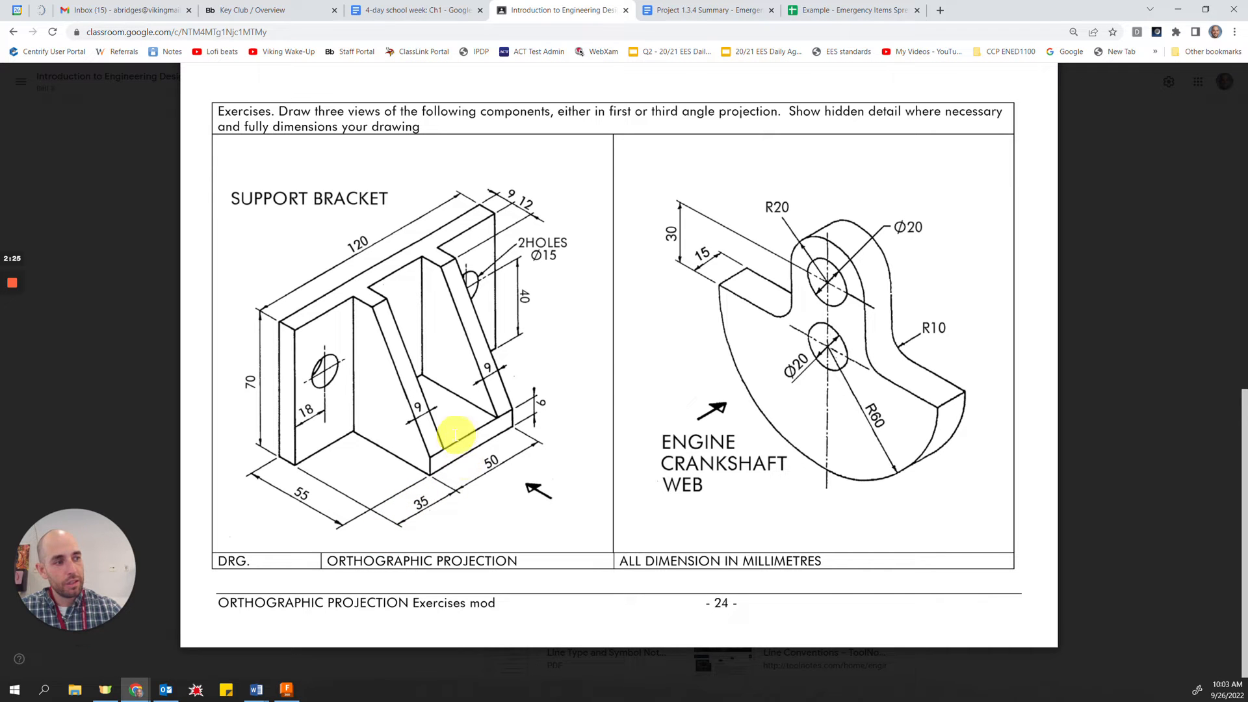
{"action": "key", "text": "alt+Tab"}
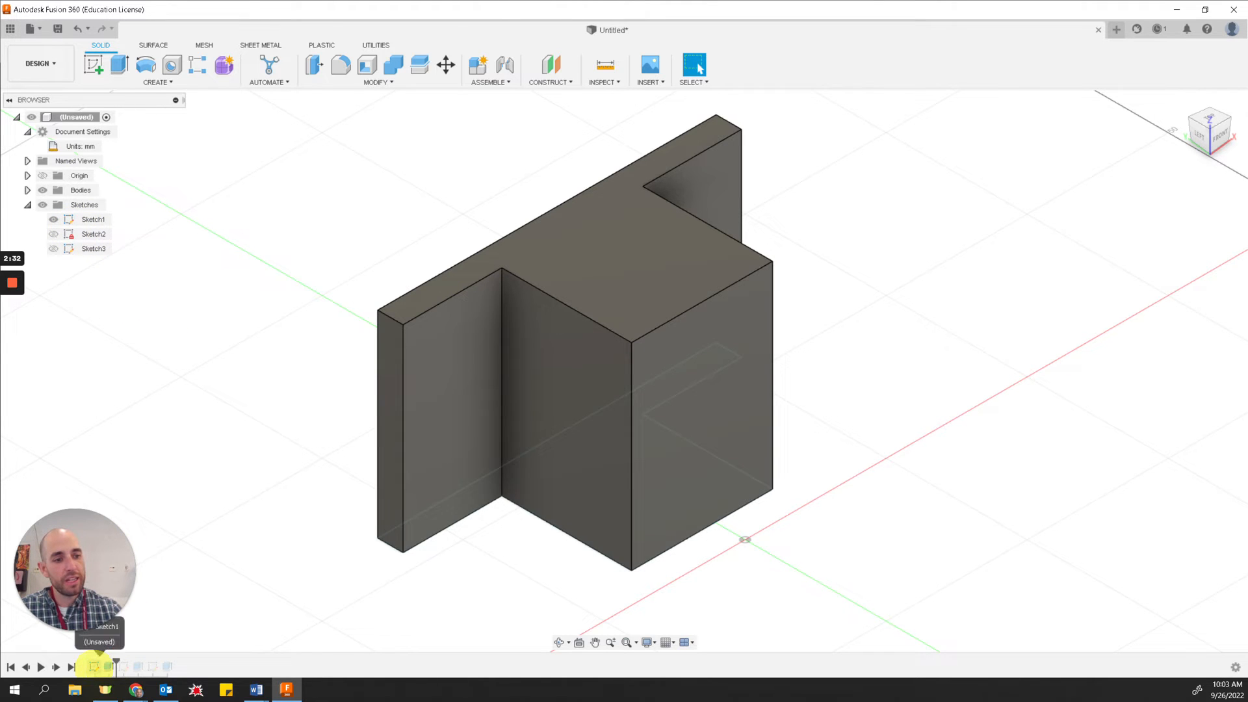
Step: Open Sketch1 to review its profile dimensions, close it, and check the bracket's height on the Chrome drawing
{"action": "left_click", "coordinate": [94, 666]}
{"action": "right_click", "coordinate": [94, 666]}
{"action": "left_click", "coordinate": [123, 544]}
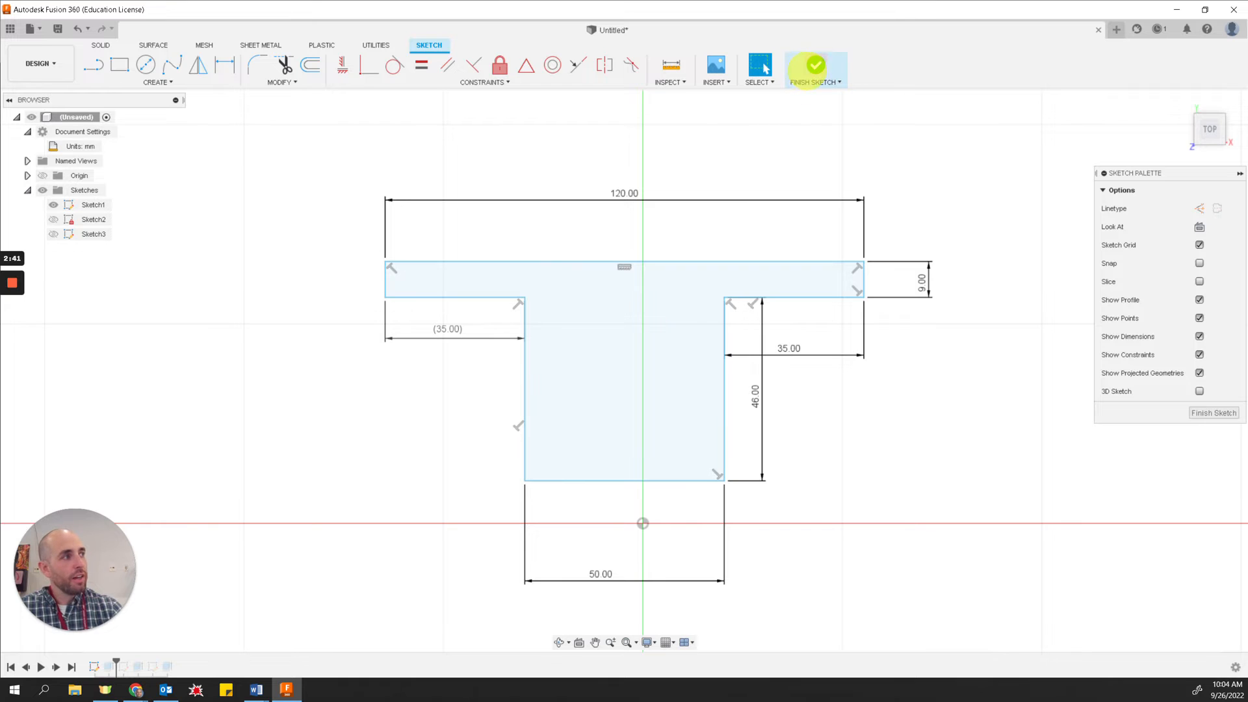
{"action": "left_click", "coordinate": [816, 65]}
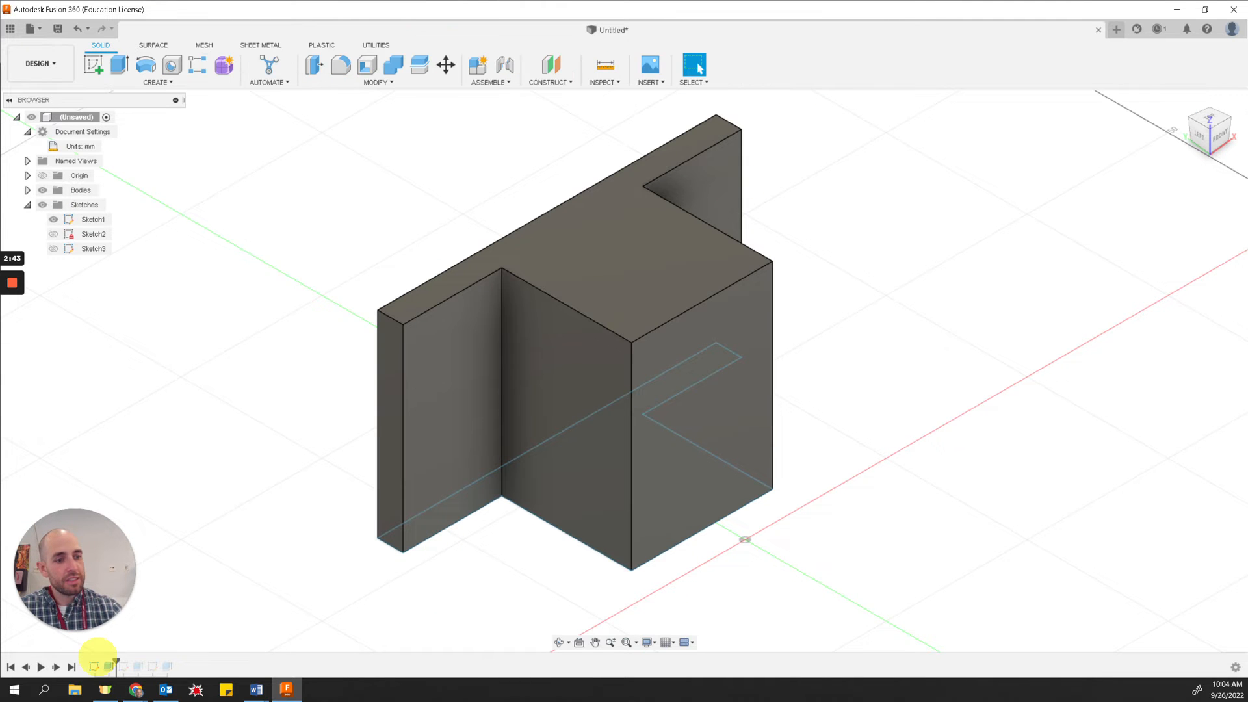
{"action": "key", "text": "alt+Tab"}
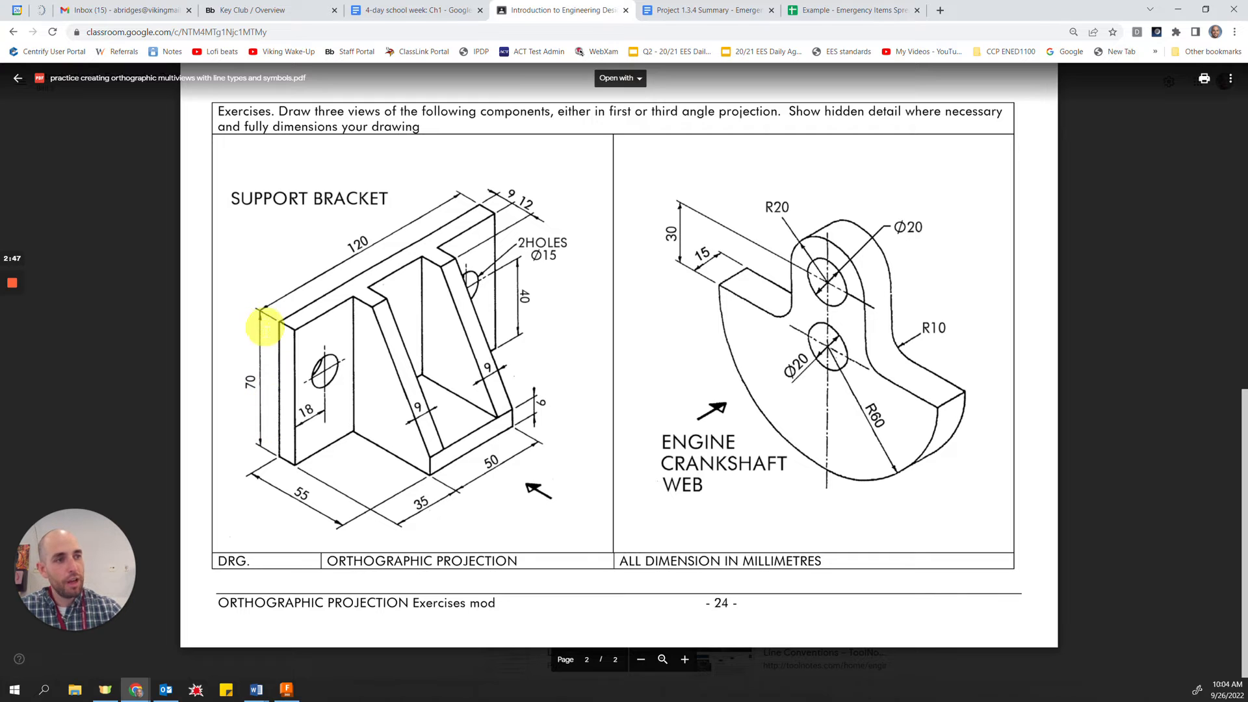
{"action": "key", "text": "alt+Tab"}
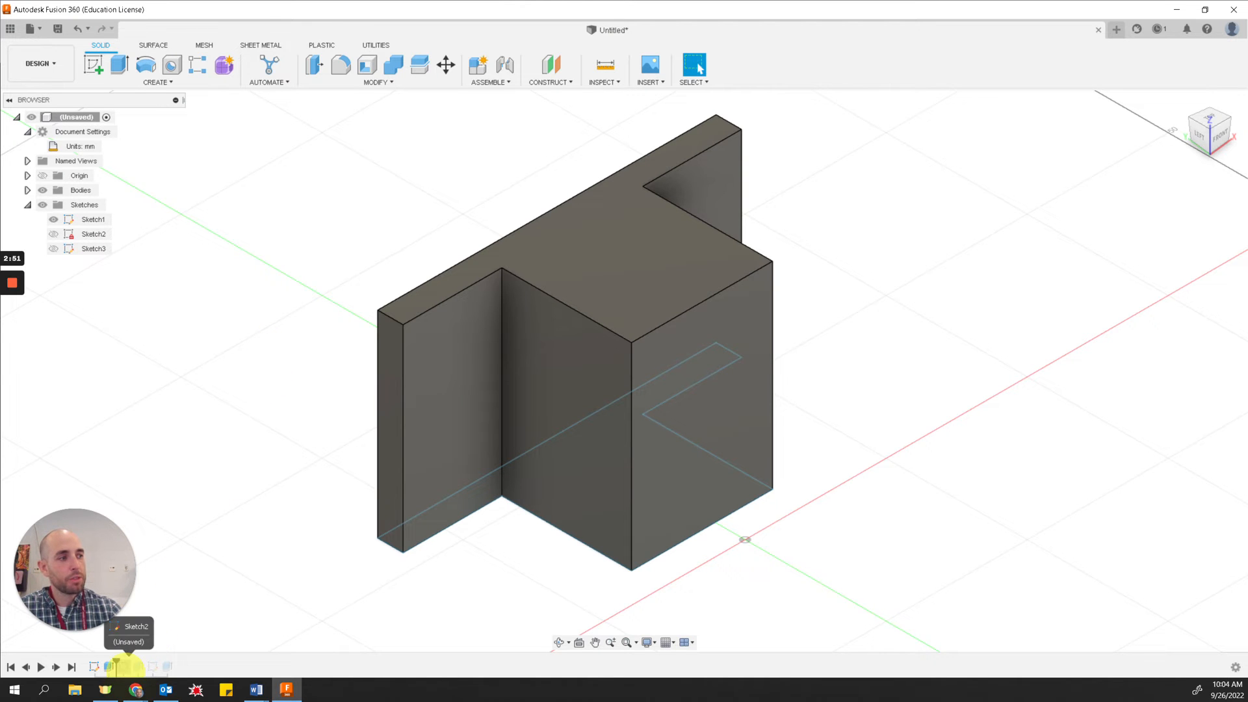
Step: Make Sketch2 visible and turn the model to the front-right isometric view showing its diagonal line
{"action": "left_click", "coordinate": [123, 666]}
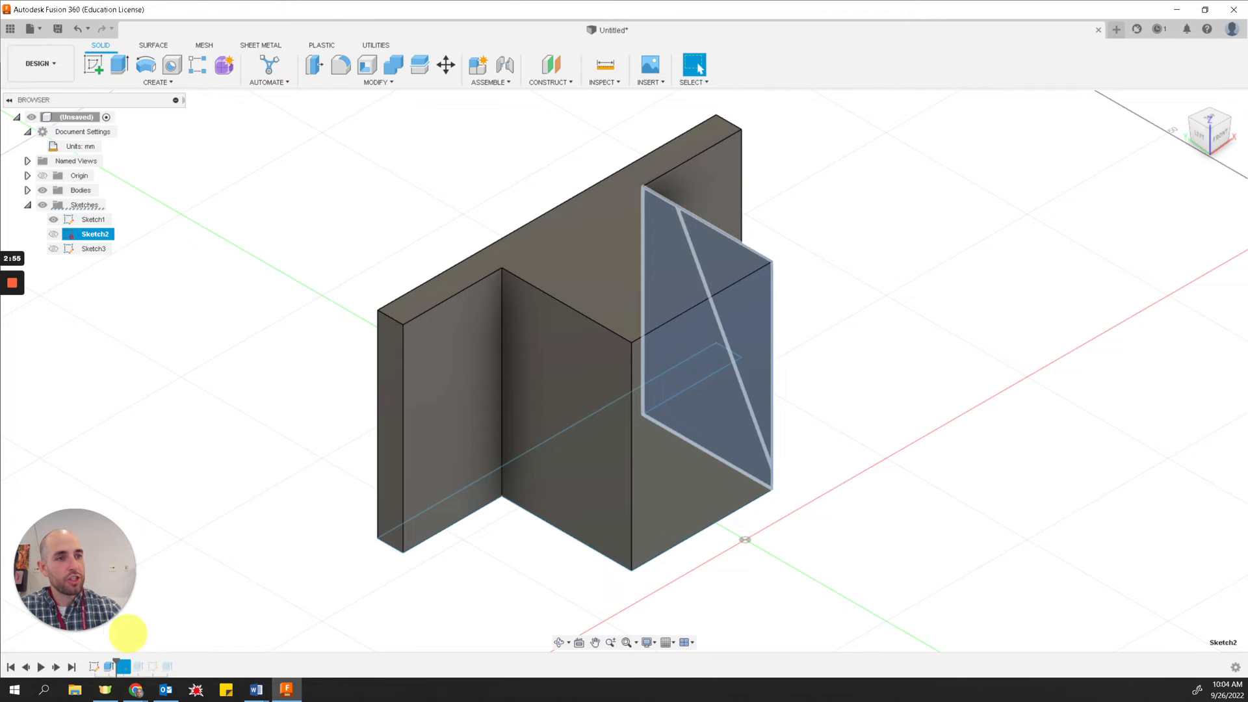
{"action": "left_click", "coordinate": [53, 234]}
{"action": "left_click", "coordinate": [959, 448]}
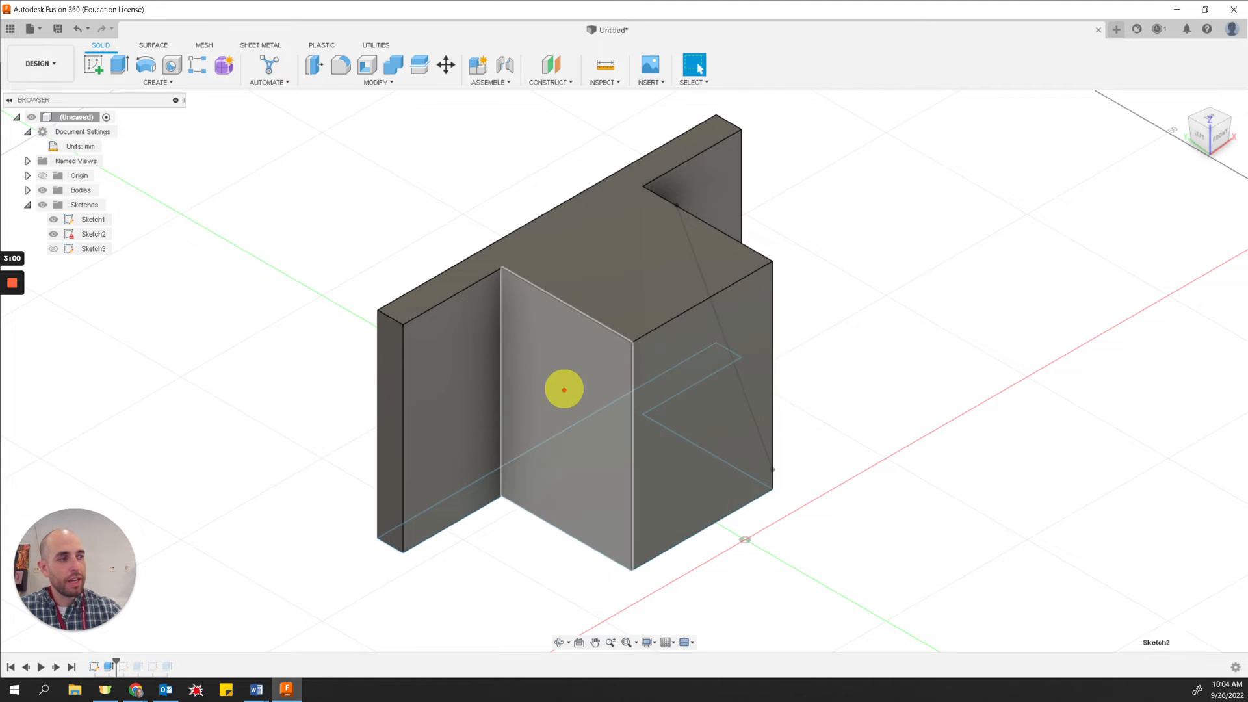
{"action": "left_click", "coordinate": [569, 380]}
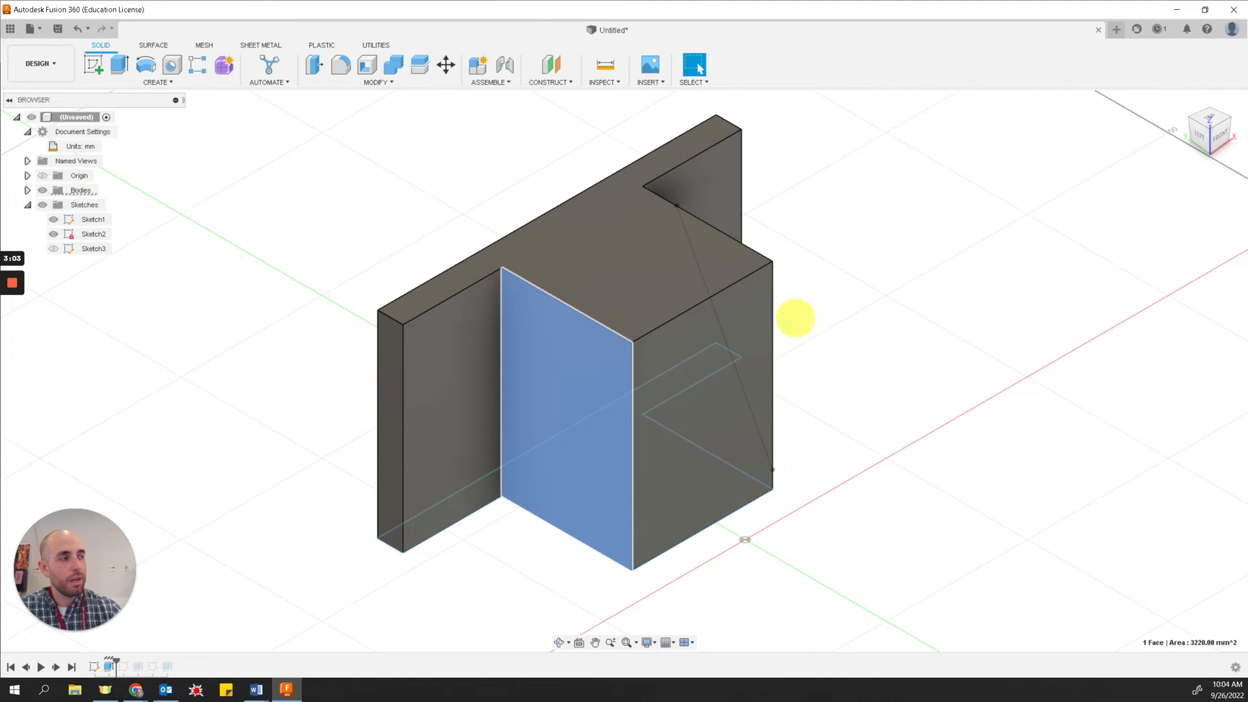
{"action": "left_click", "coordinate": [1227, 126]}
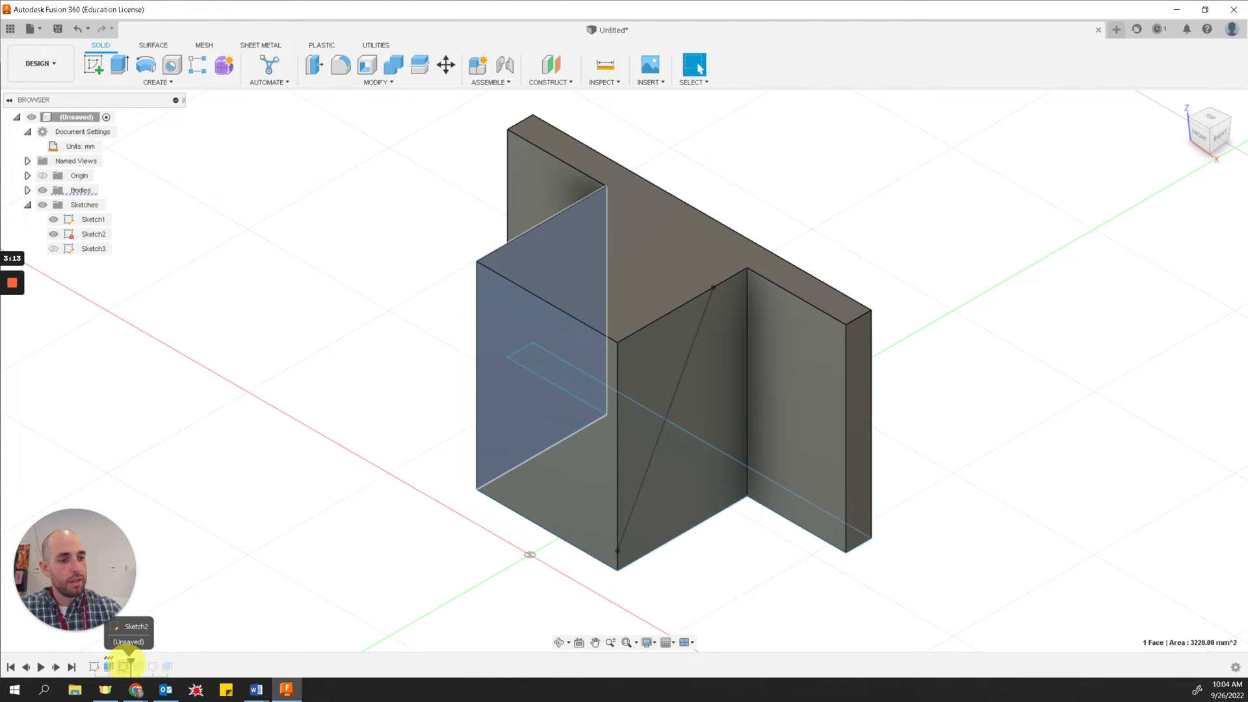
Step: Open Sketch2 for editing and compare the diagonal line's two offset dimensions with the Support Bracket drawing in Chrome
{"action": "left_click", "coordinate": [126, 666]}
{"action": "right_click", "coordinate": [126, 666]}
{"action": "left_click", "coordinate": [195, 544]}
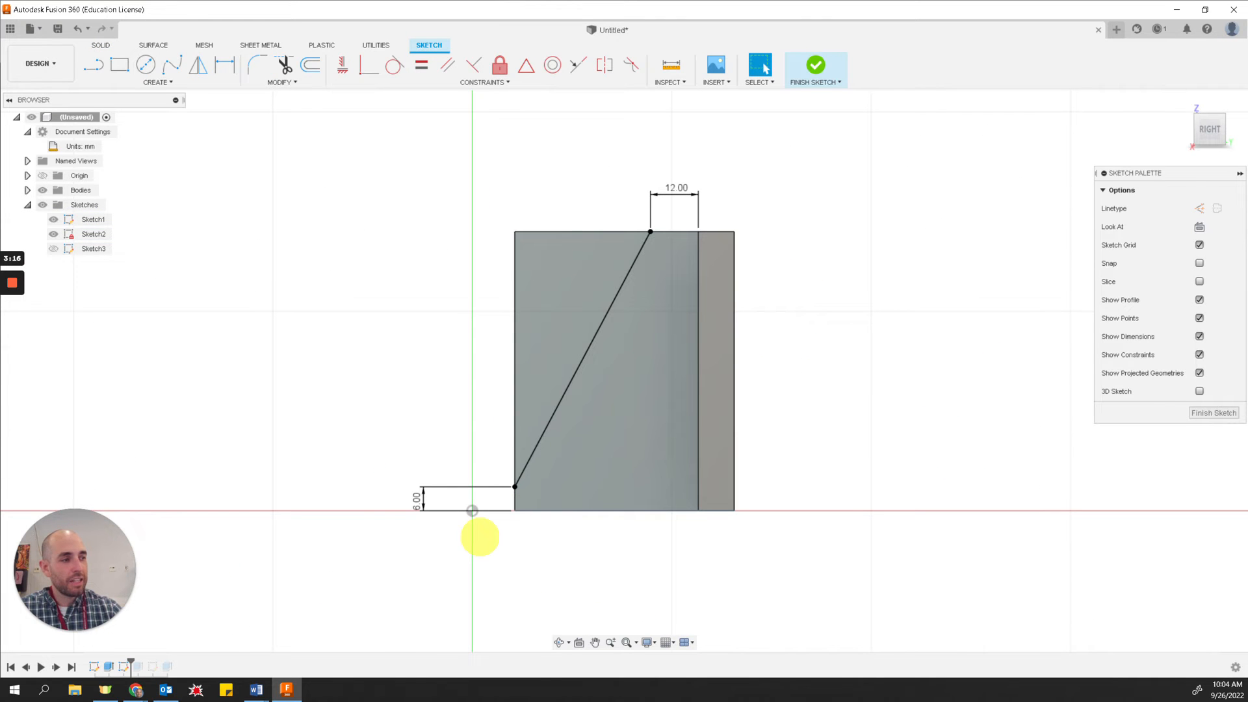
{"action": "key", "text": "alt+Tab"}
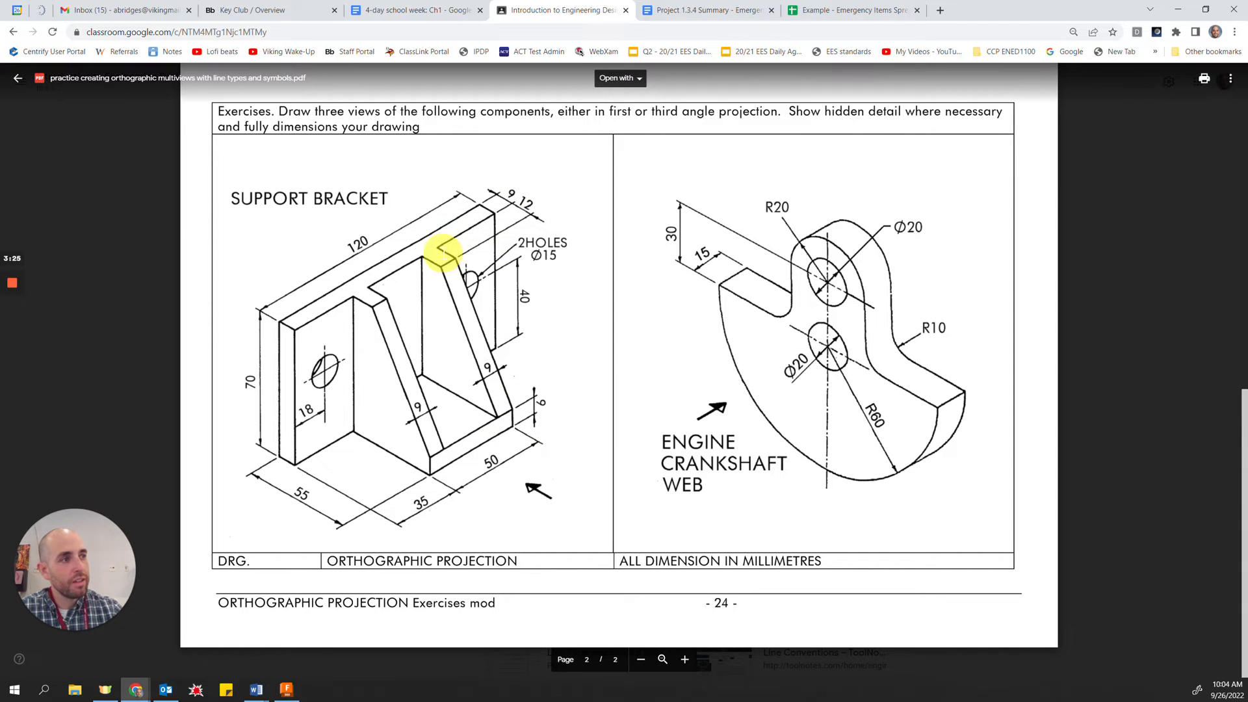
{"action": "key", "text": "alt+Tab"}
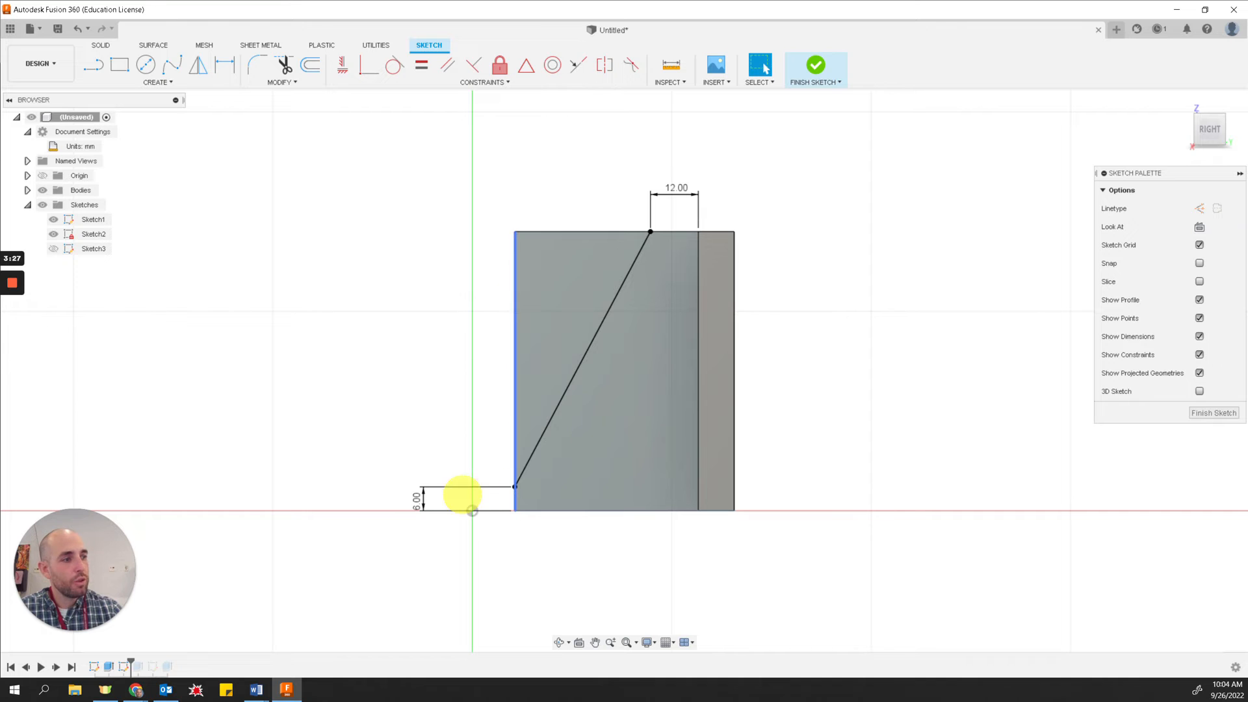
{"action": "key", "text": "alt+Tab"}
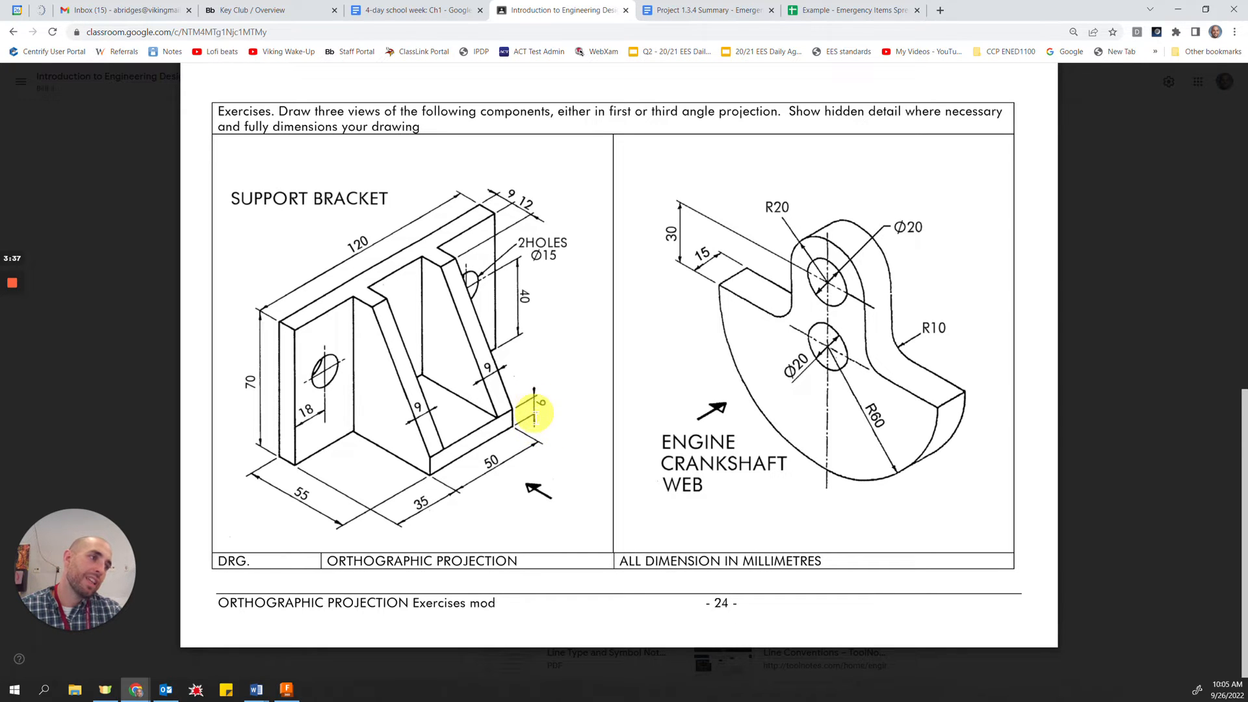
{"action": "key", "text": "alt+Tab"}
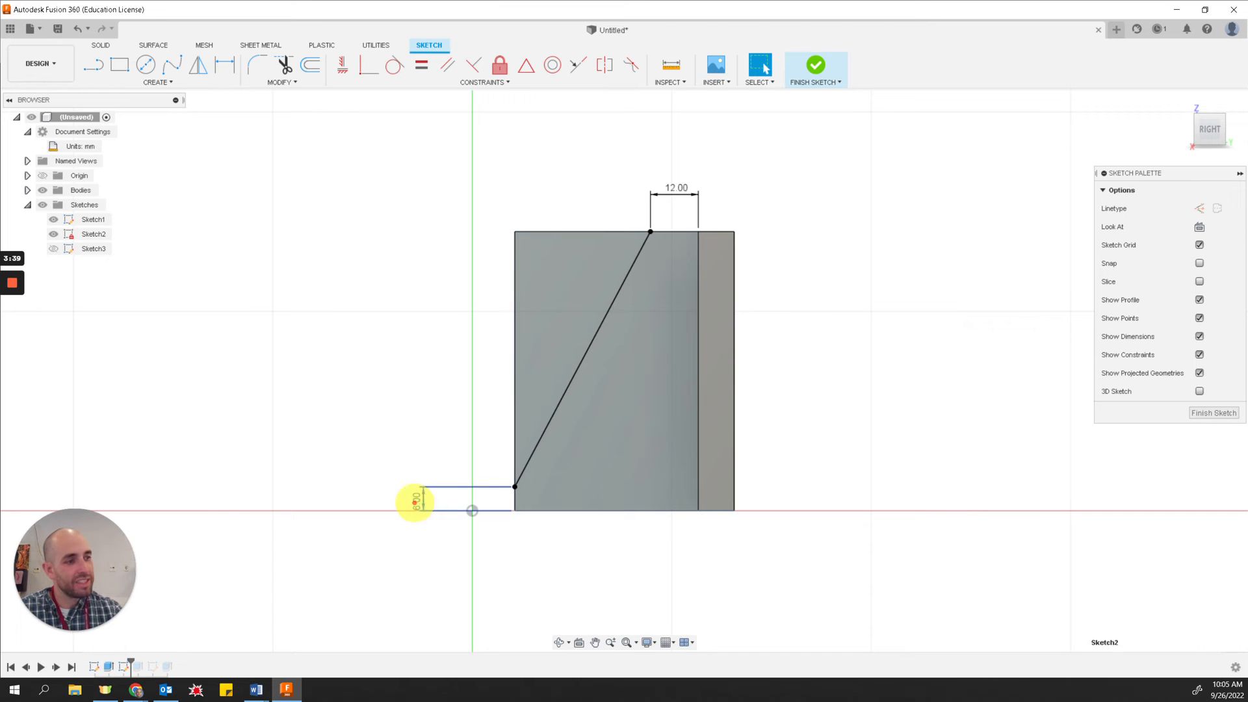
Step: Set the height of the diagonal line's lower endpoint above the base to 9 mm and finish Sketch2
{"action": "left_click", "coordinate": [421, 503]}
{"action": "double_click", "coordinate": [419, 499]}
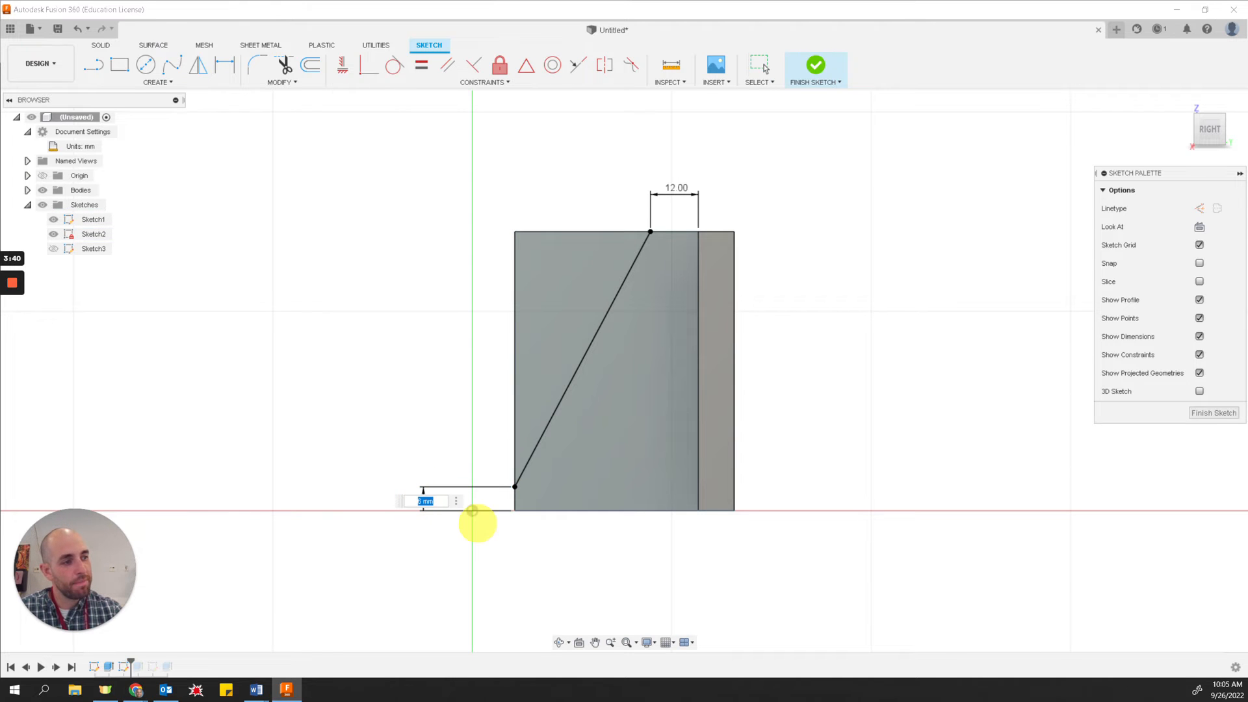
{"action": "type", "text": "9"}
{"action": "key", "text": "Return"}
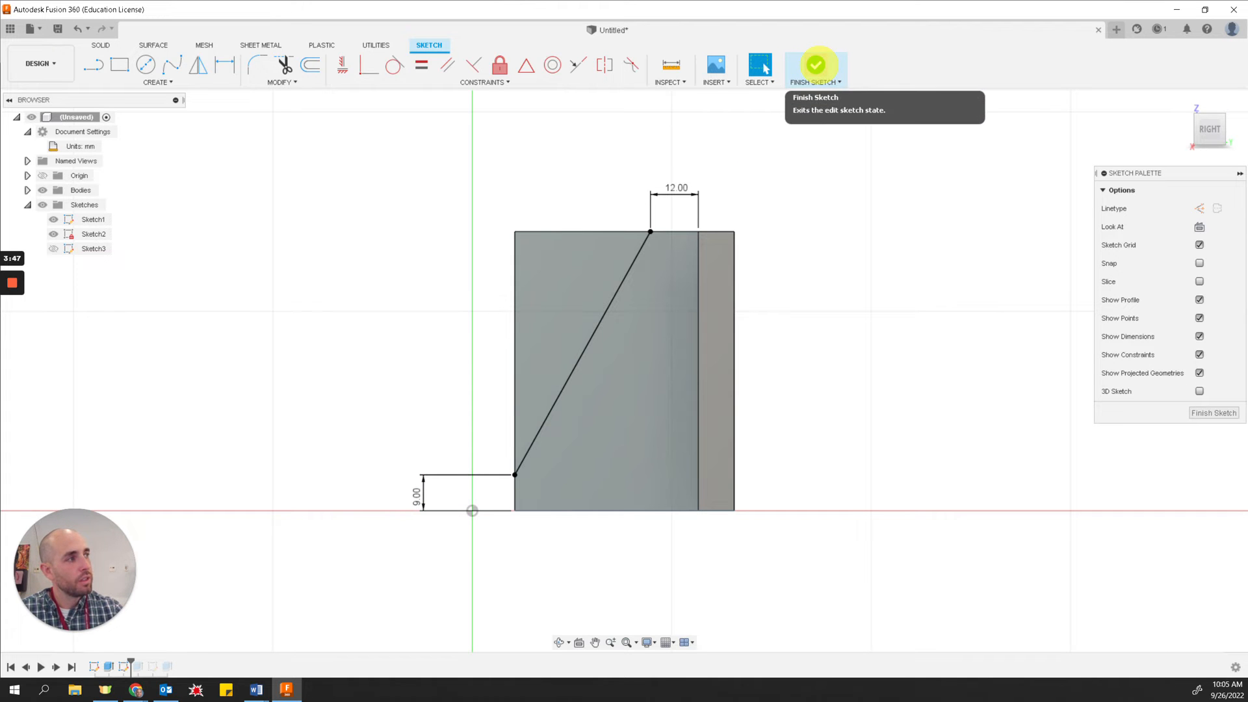
{"action": "left_click", "coordinate": [816, 65]}
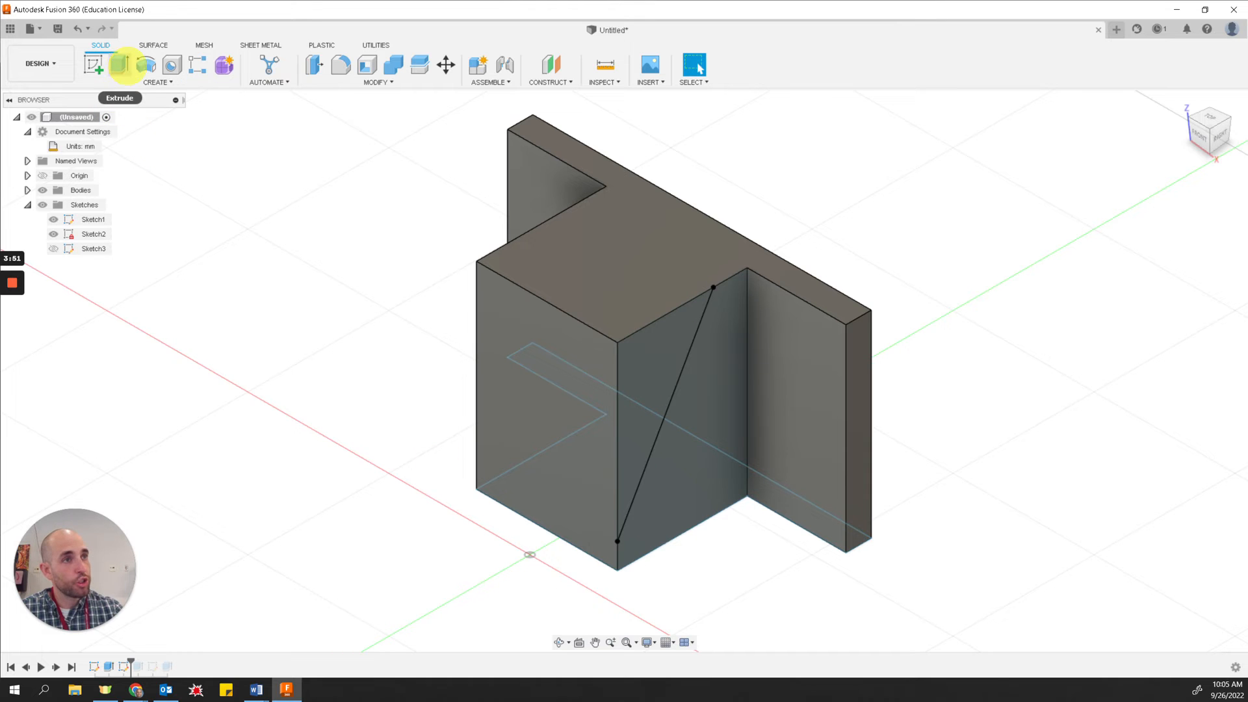
{"action": "left_click", "coordinate": [650, 376]}
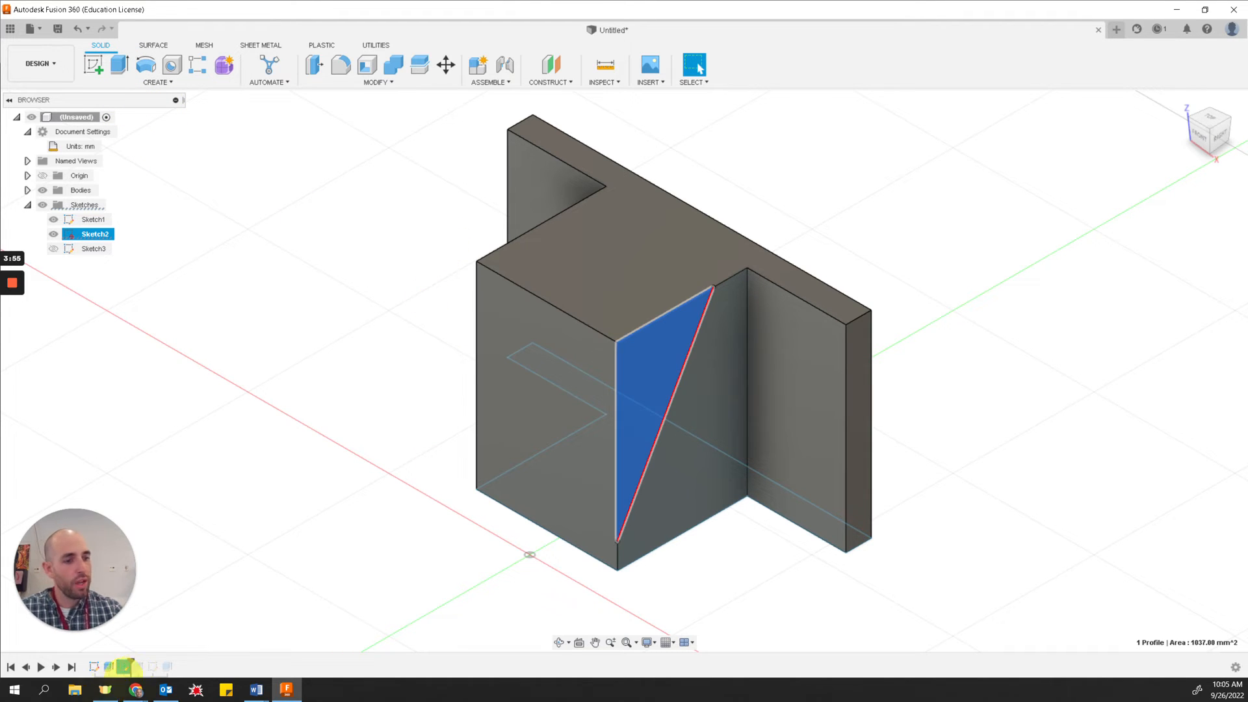
{"action": "left_click", "coordinate": [139, 664]}
{"action": "right_click", "coordinate": [139, 664]}
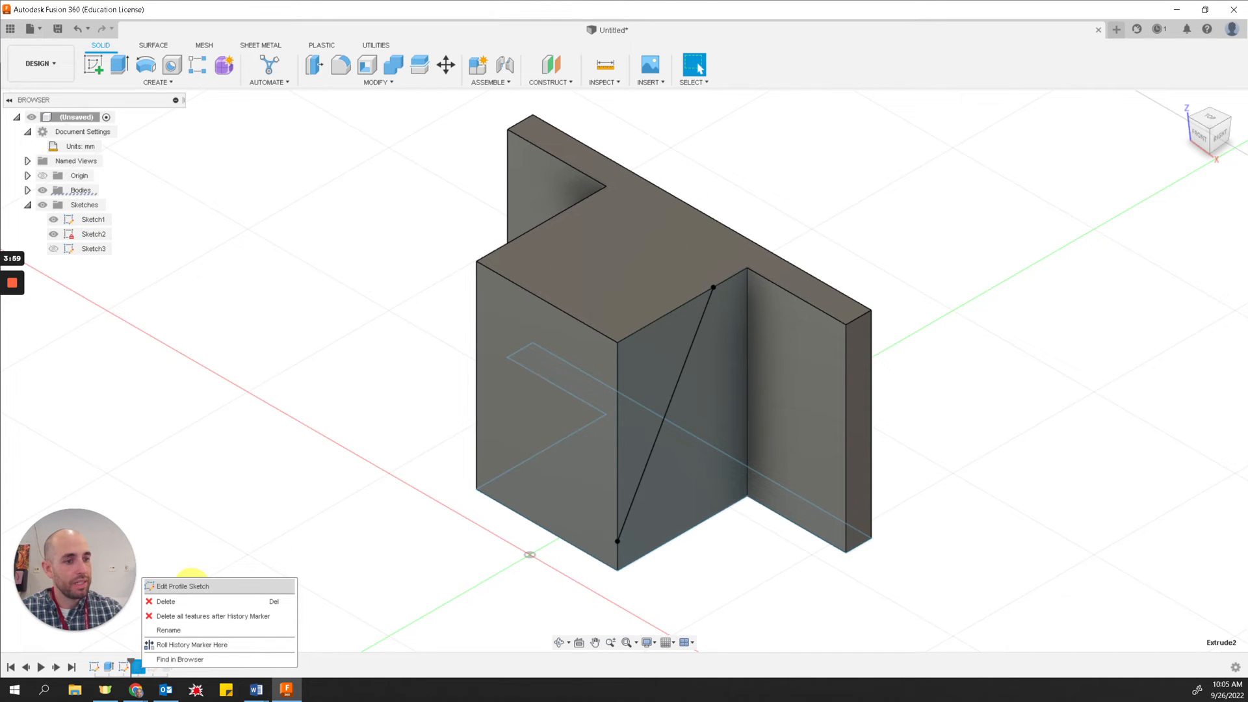
{"action": "left_click", "coordinate": [244, 466]}
{"action": "key", "text": "Escape"}
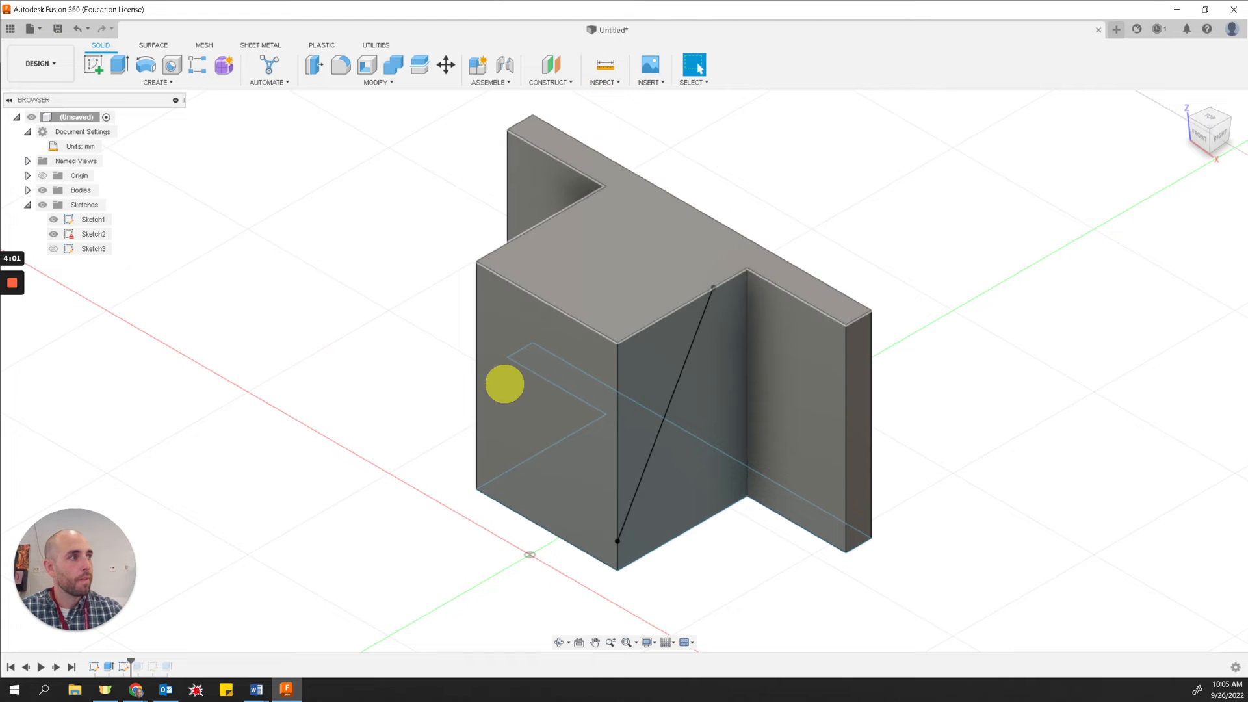
Step: Edit the sloped cut extrusion and set its one-sided cut distance to about -58.7 mm, past the block's far side
{"action": "right_click", "coordinate": [138, 666]}
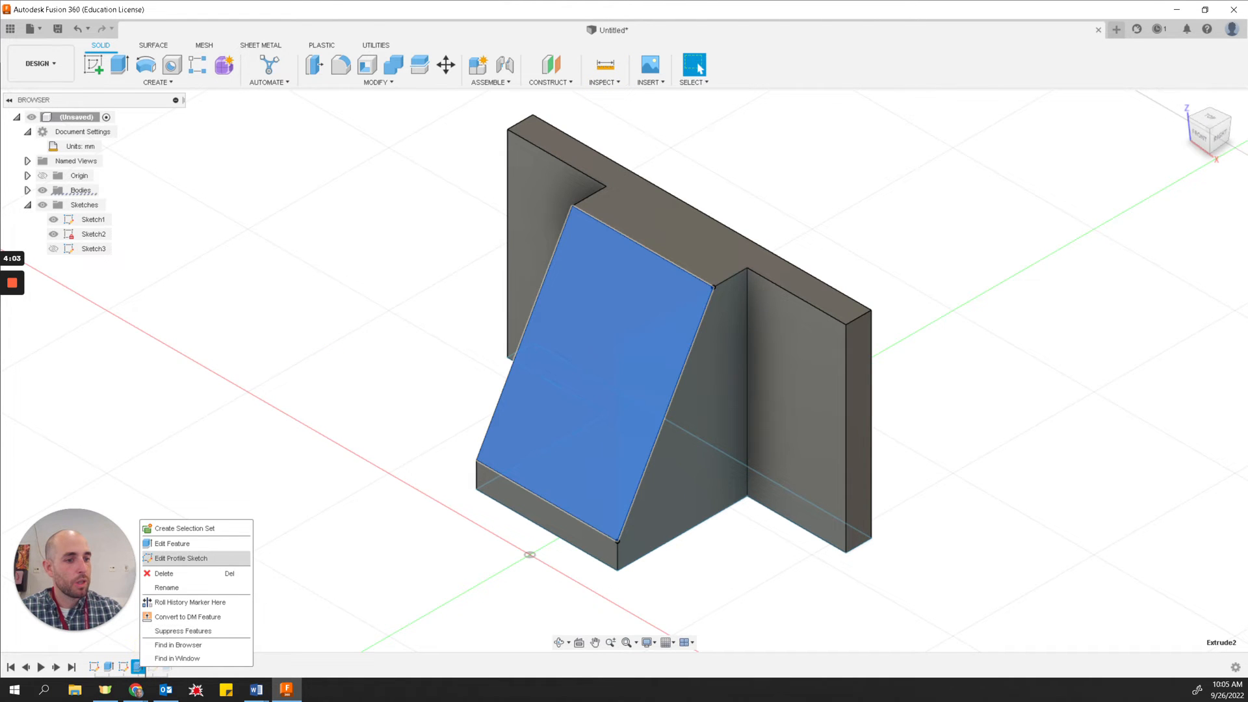
{"action": "left_click", "coordinate": [172, 544]}
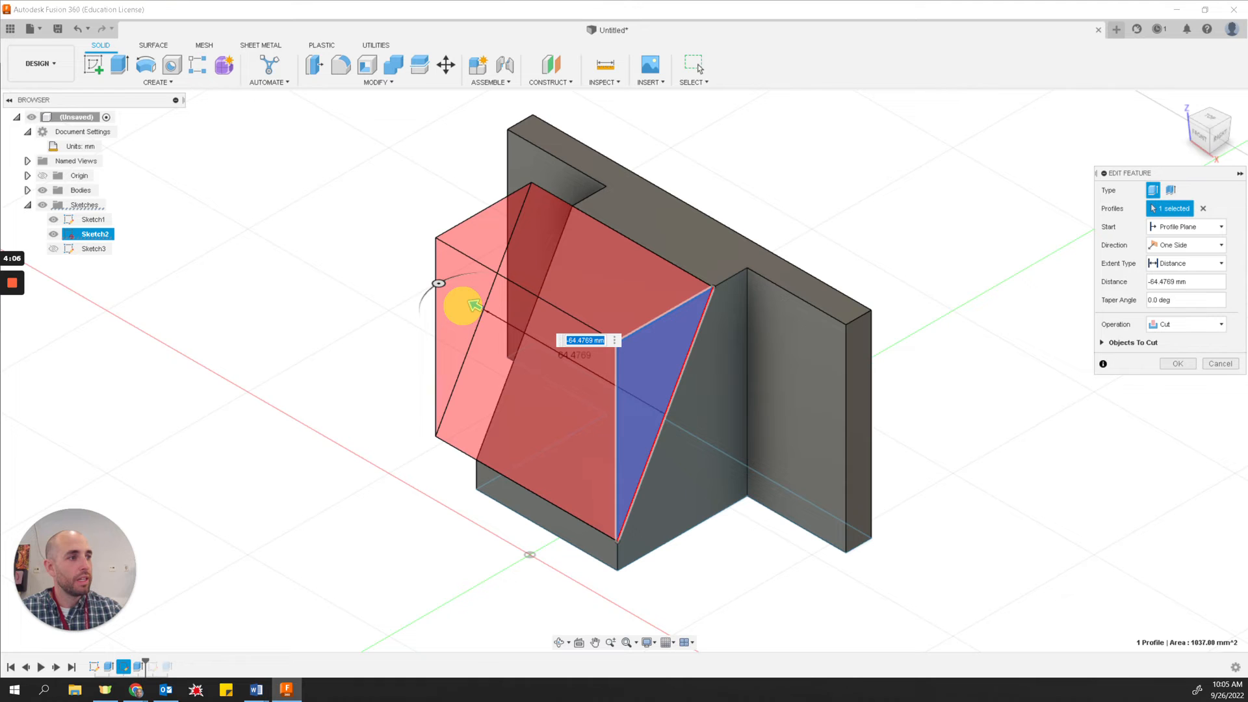
{"action": "left_click_drag", "start_coordinate": [476, 305], "coordinate": [582, 362]}
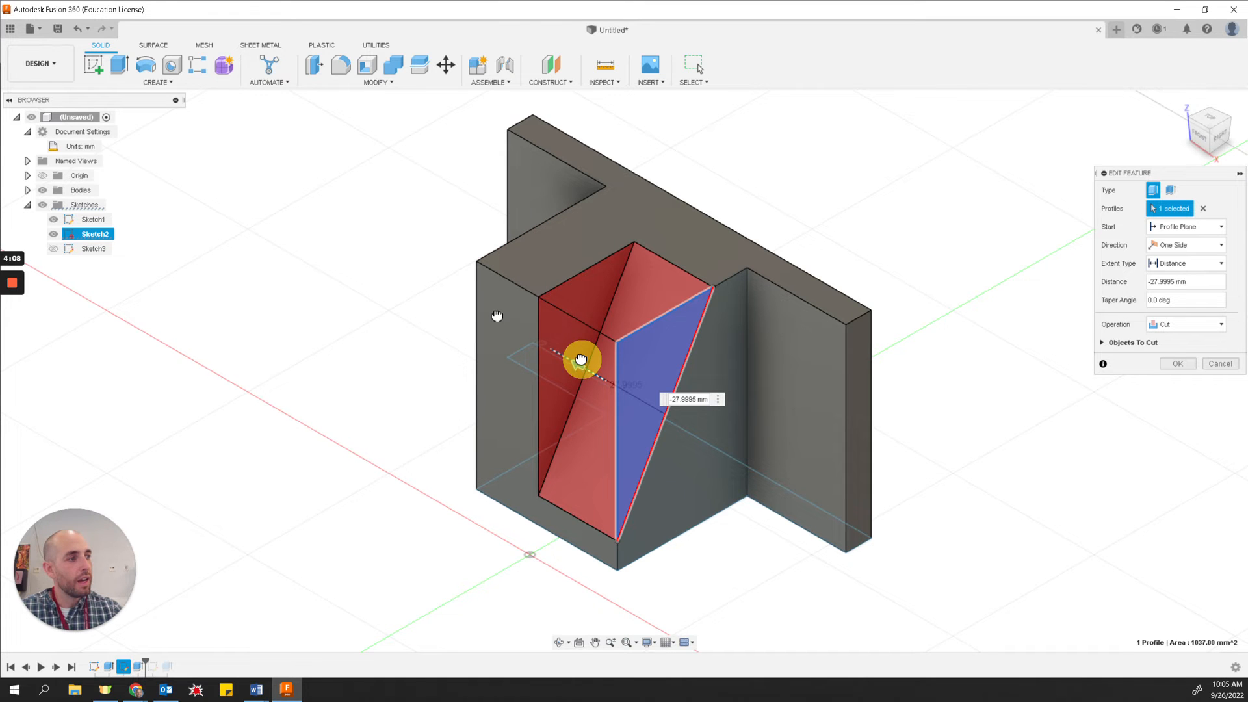
{"action": "left_click_drag", "start_coordinate": [581, 359], "coordinate": [491, 315]}
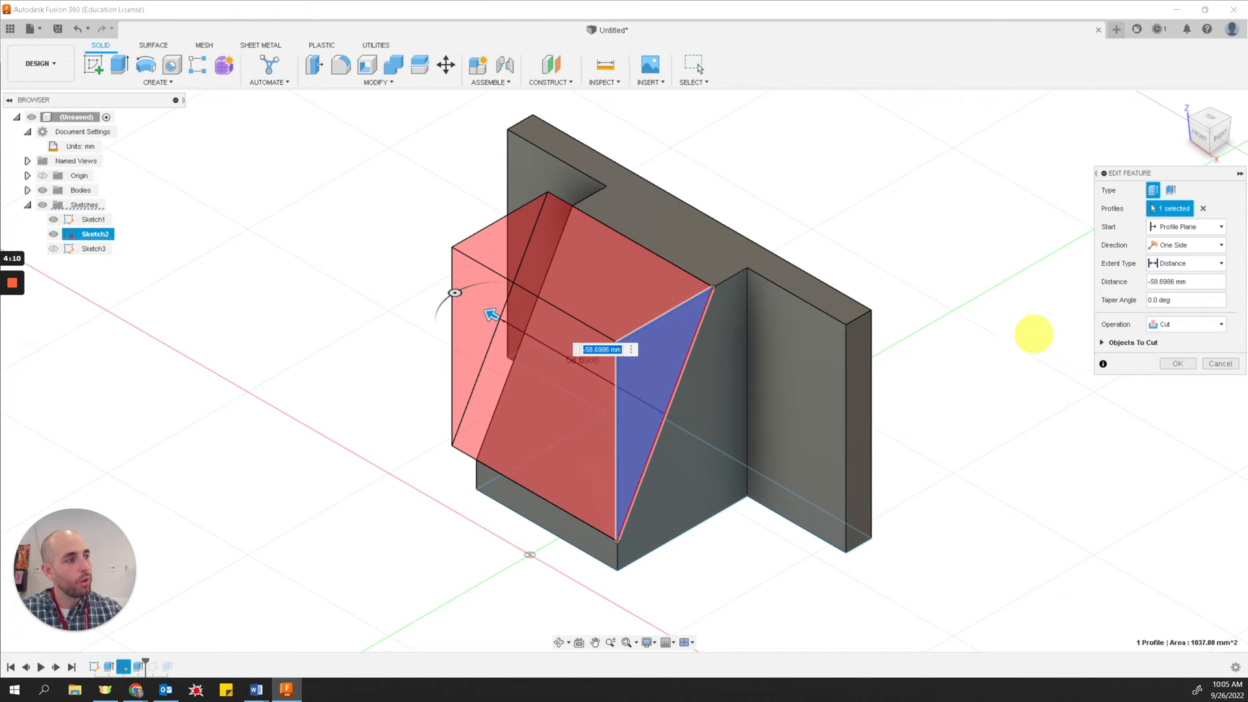
{"action": "left_click", "coordinate": [1177, 364]}
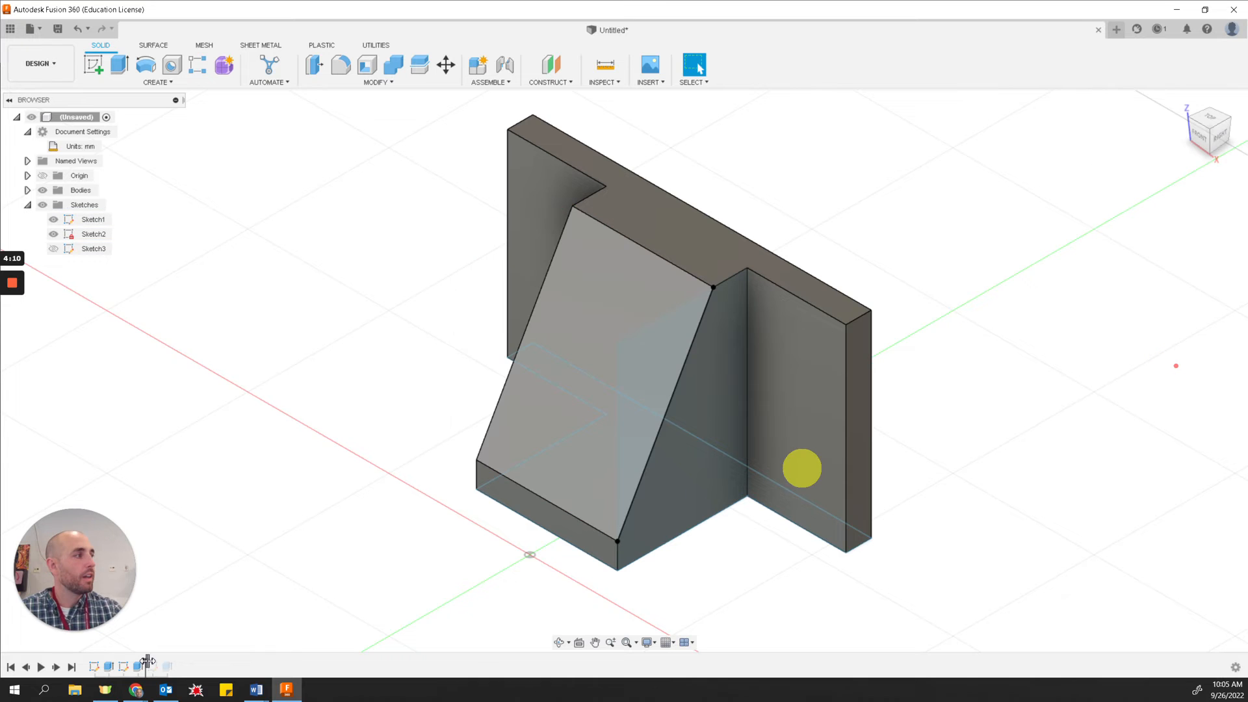
Step: Roll the history forward past Sketch3 and compare its narrow front sketch face with the Support Bracket drawing in Chrome
{"action": "left_click_drag", "start_coordinate": [148, 662], "coordinate": [159, 663]}
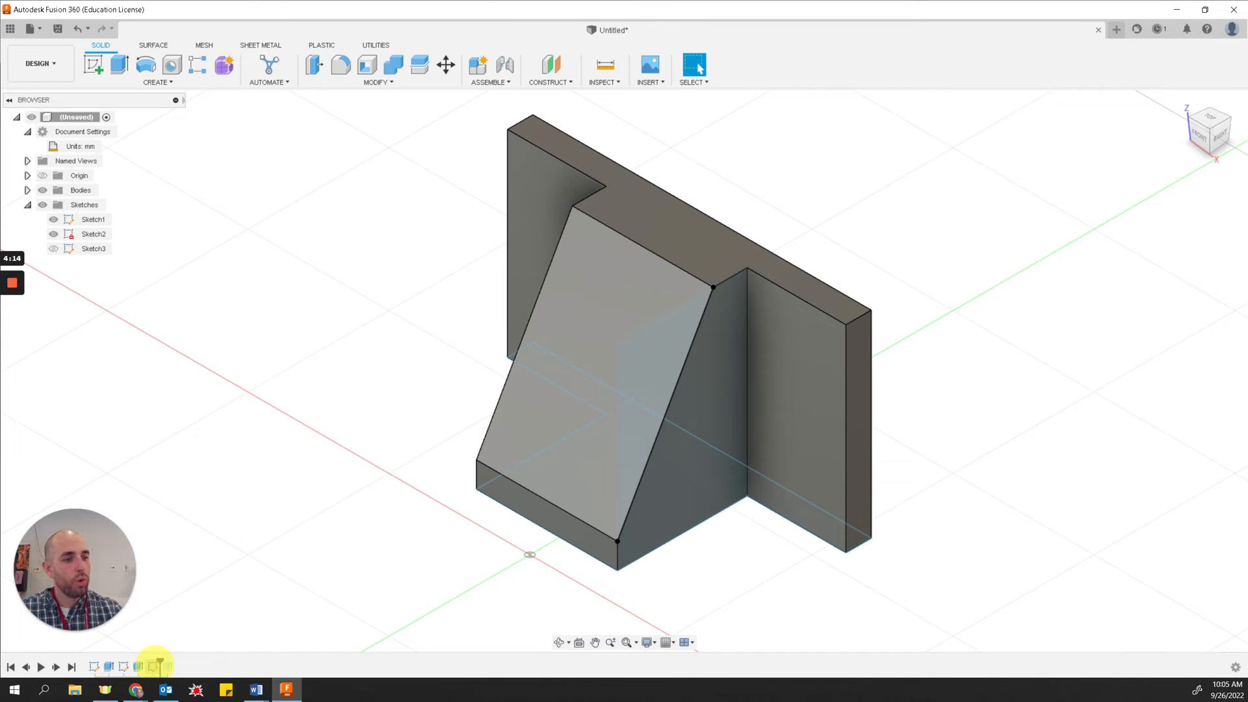
{"action": "left_click", "coordinate": [154, 666]}
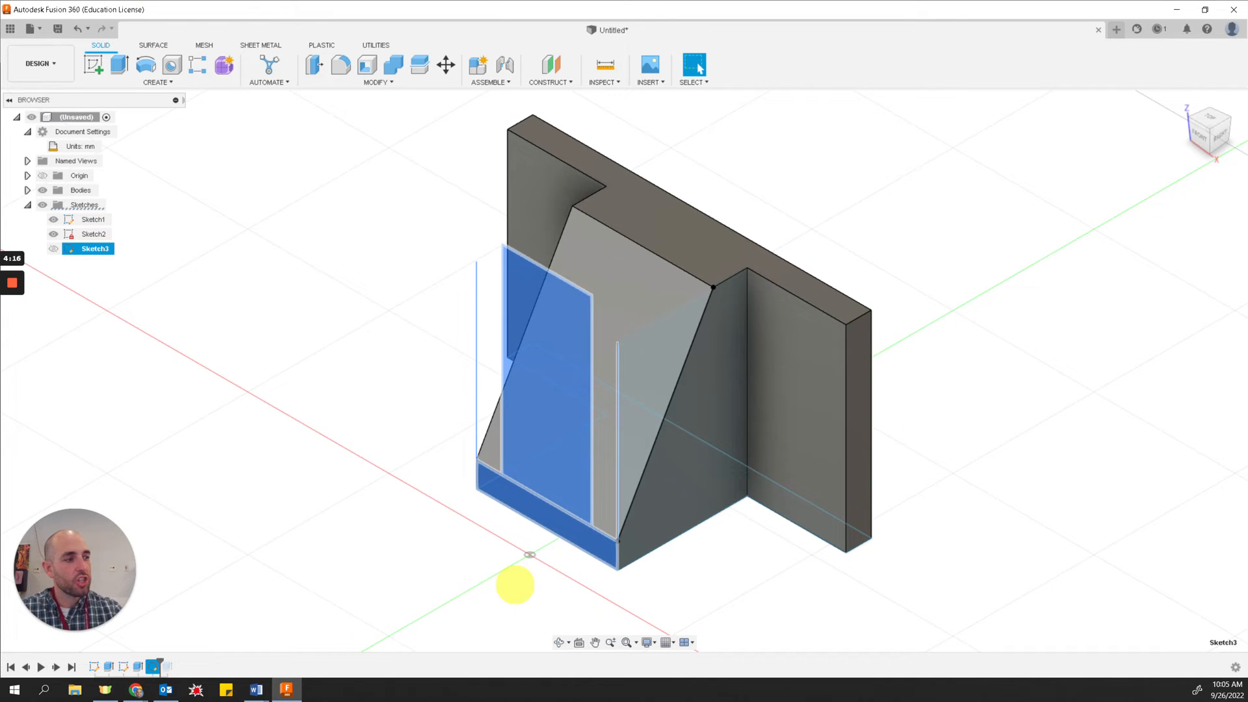
{"action": "left_click", "coordinate": [553, 528]}
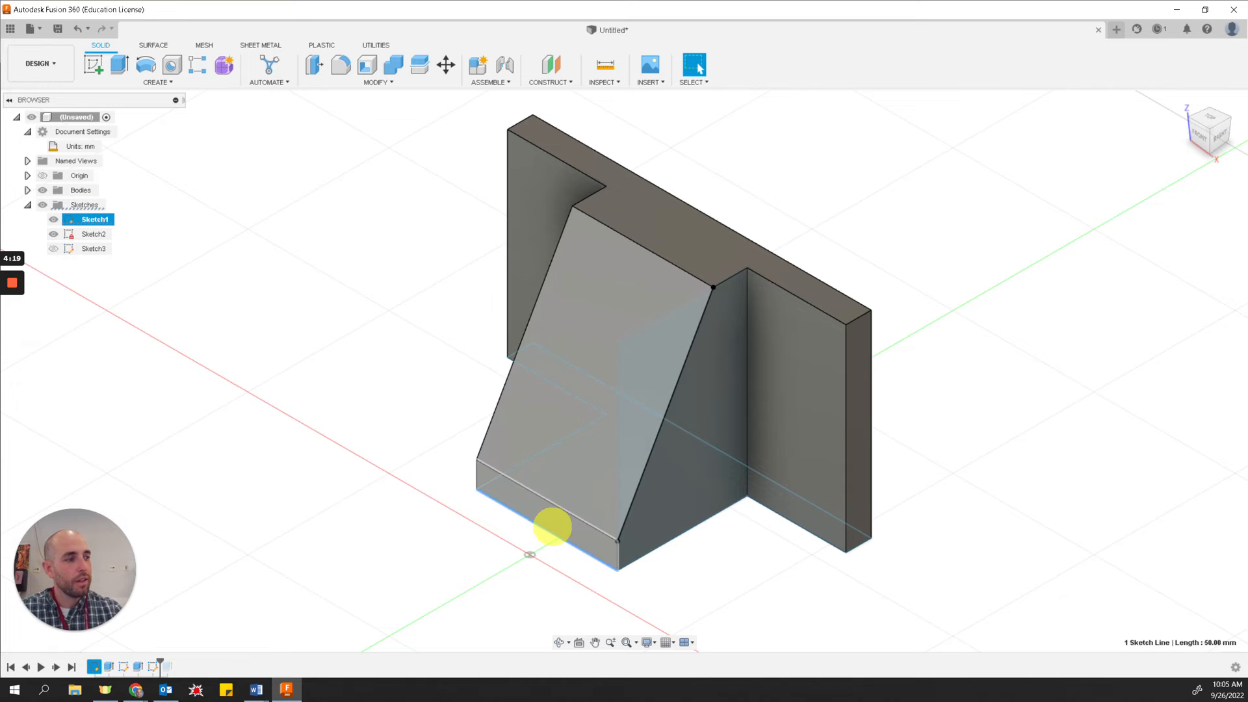
{"action": "left_click", "coordinate": [550, 518]}
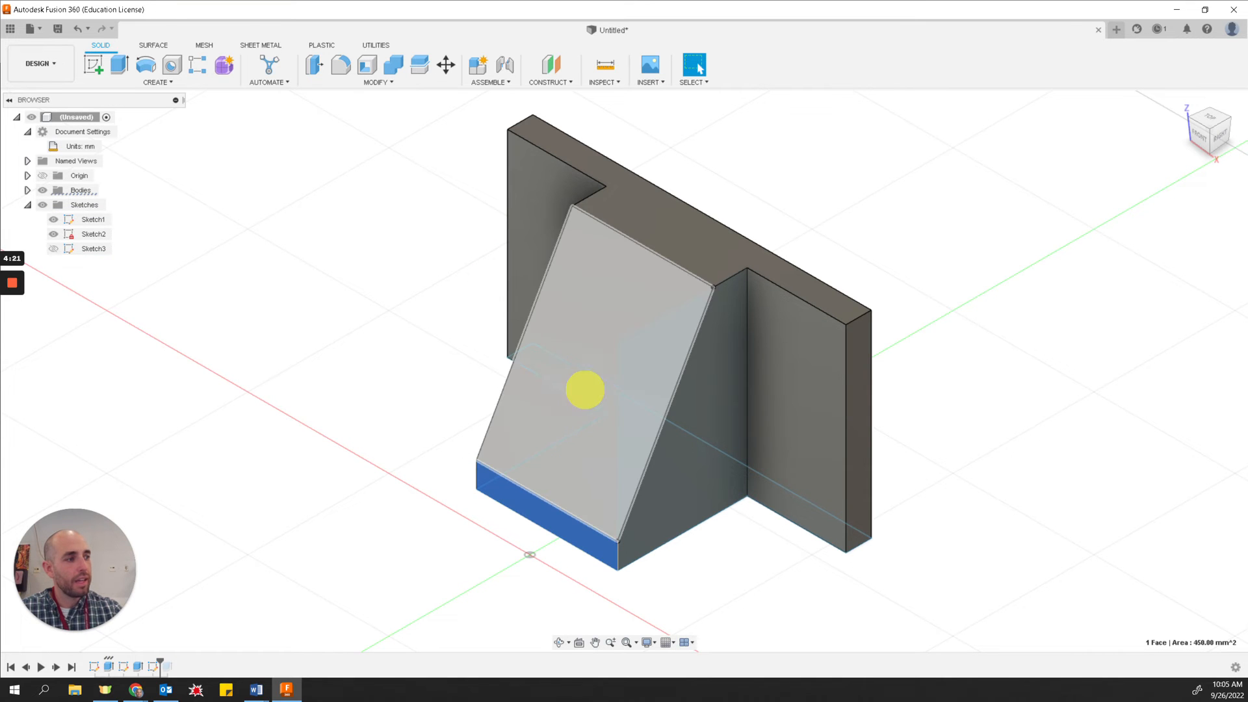
{"action": "key", "text": "alt+Tab"}
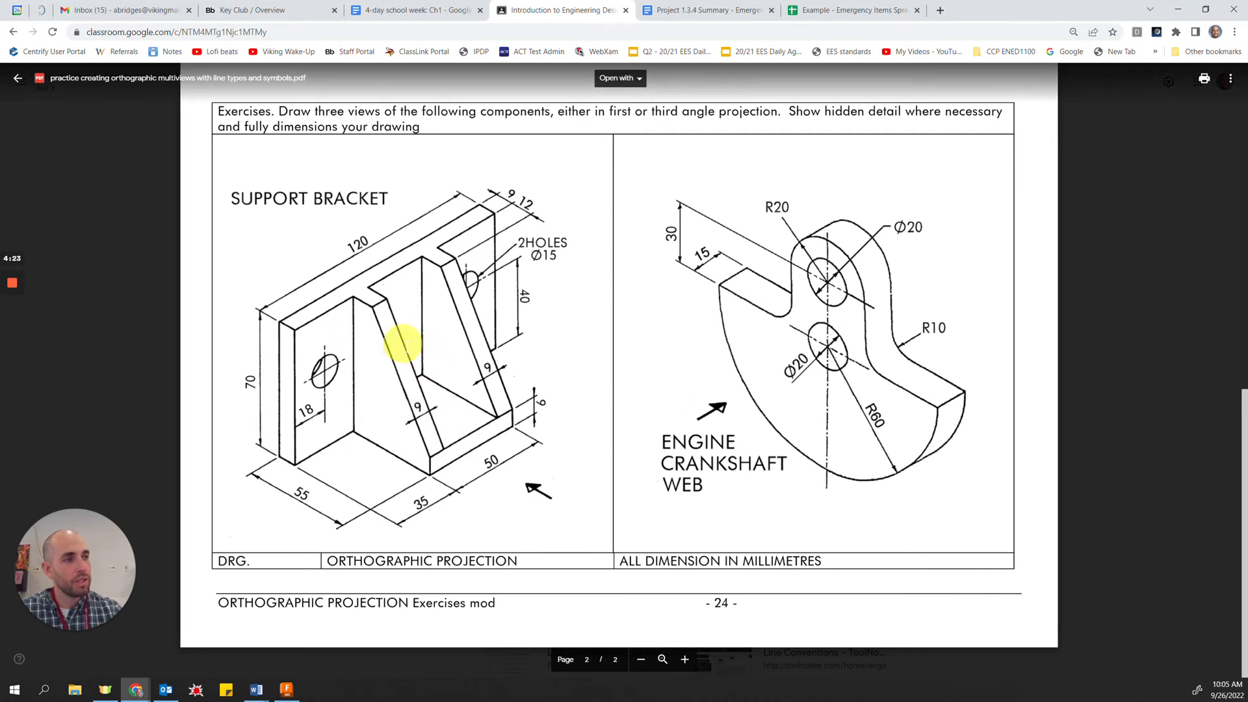
{"action": "key", "text": "alt+Tab"}
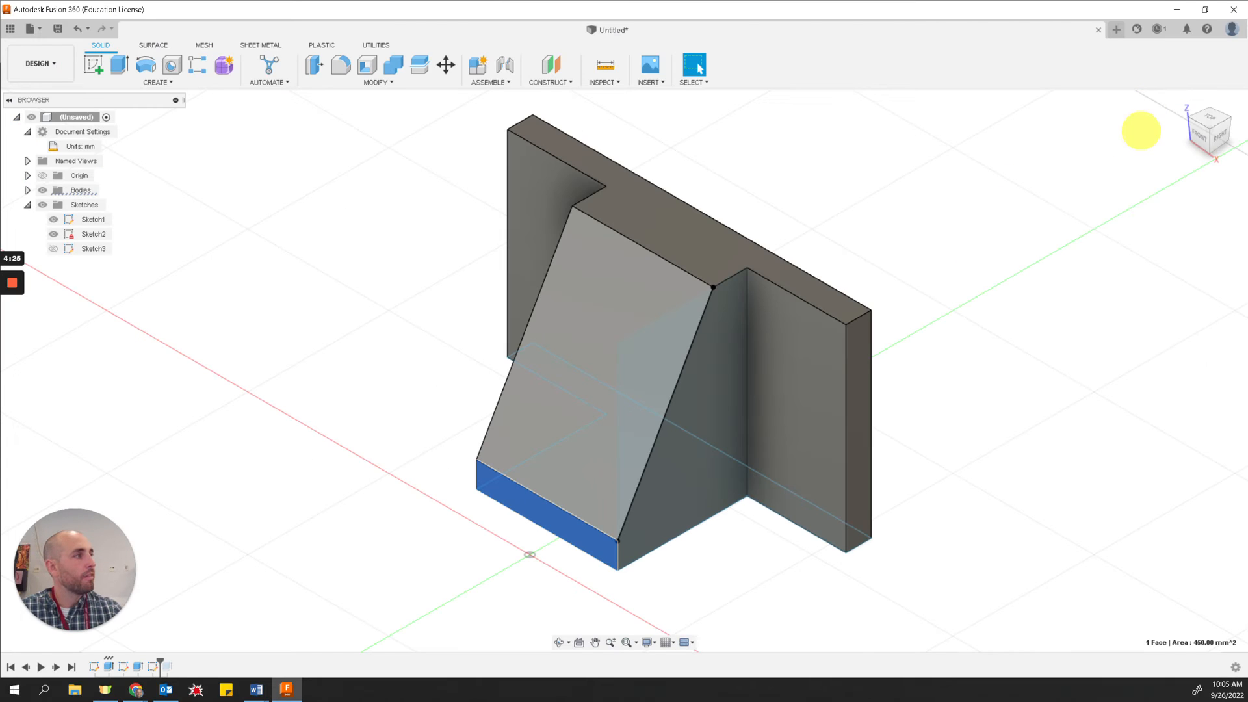
Step: Open Sketch3 from the front-left isometric view, review the rectangle's side offsets and bottom edge, and finish the sketch
{"action": "left_click", "coordinate": [1192, 126]}
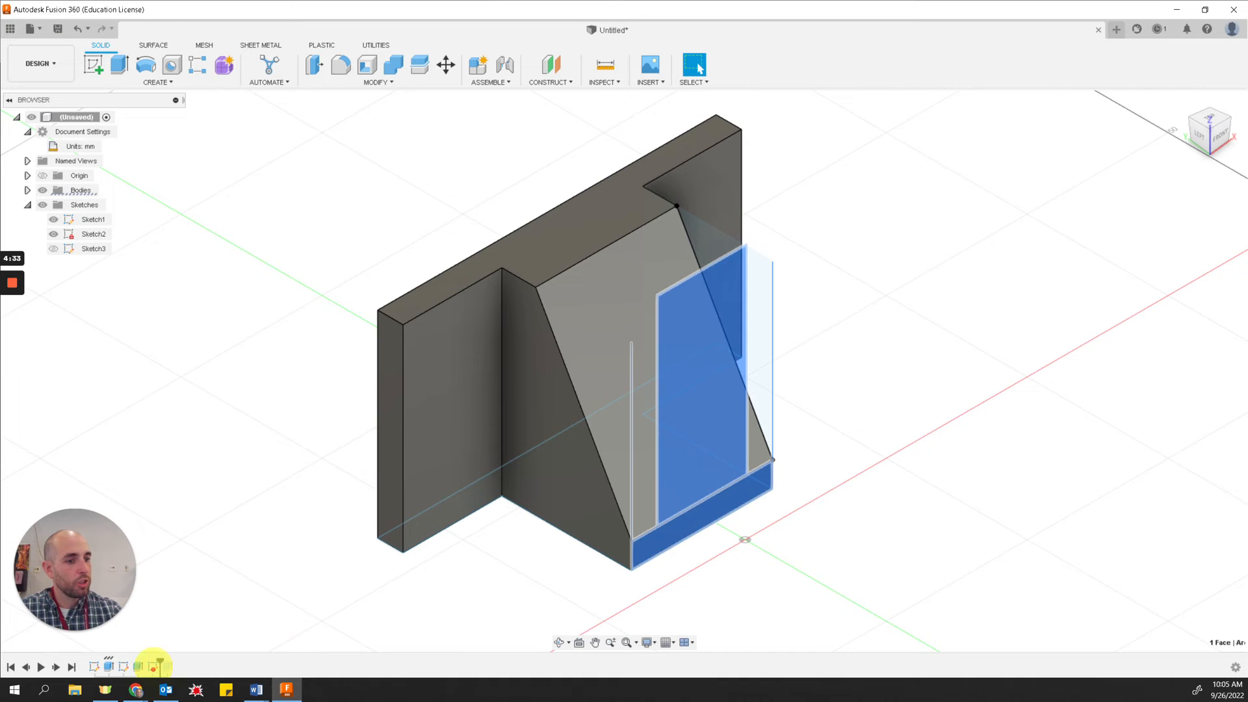
{"action": "right_click", "coordinate": [154, 666]}
{"action": "left_click", "coordinate": [189, 577]}
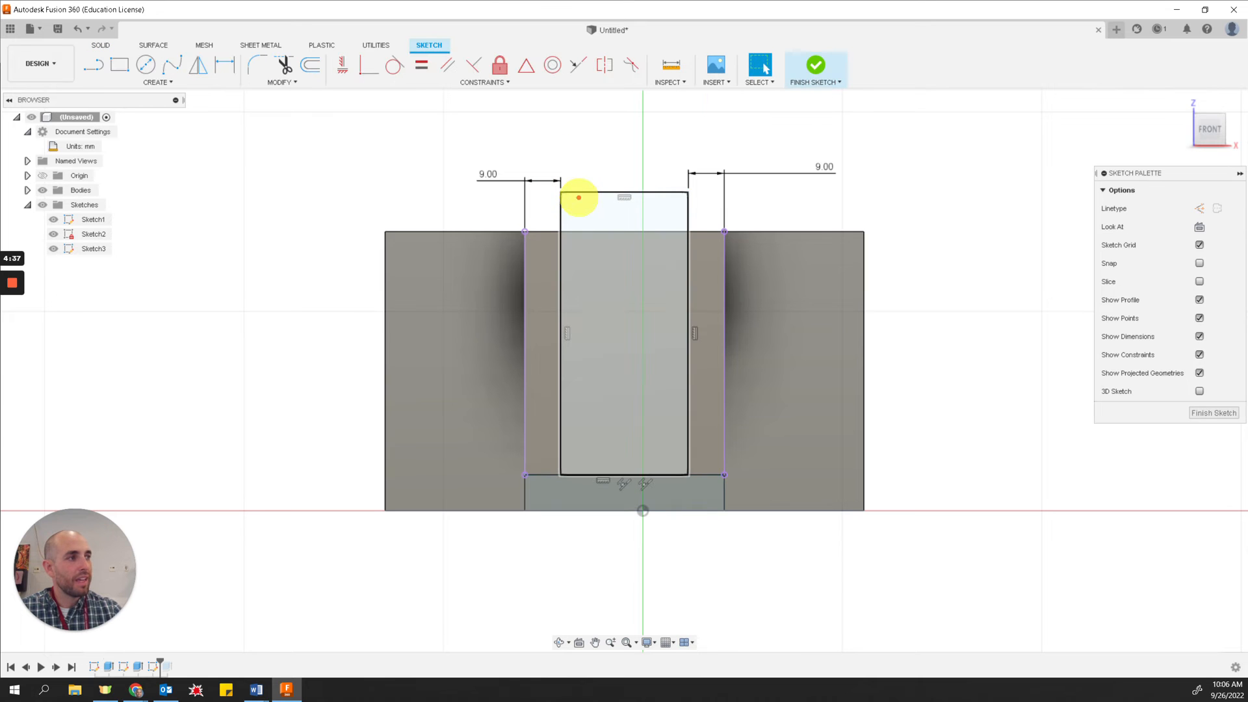
{"action": "left_click", "coordinate": [578, 197]}
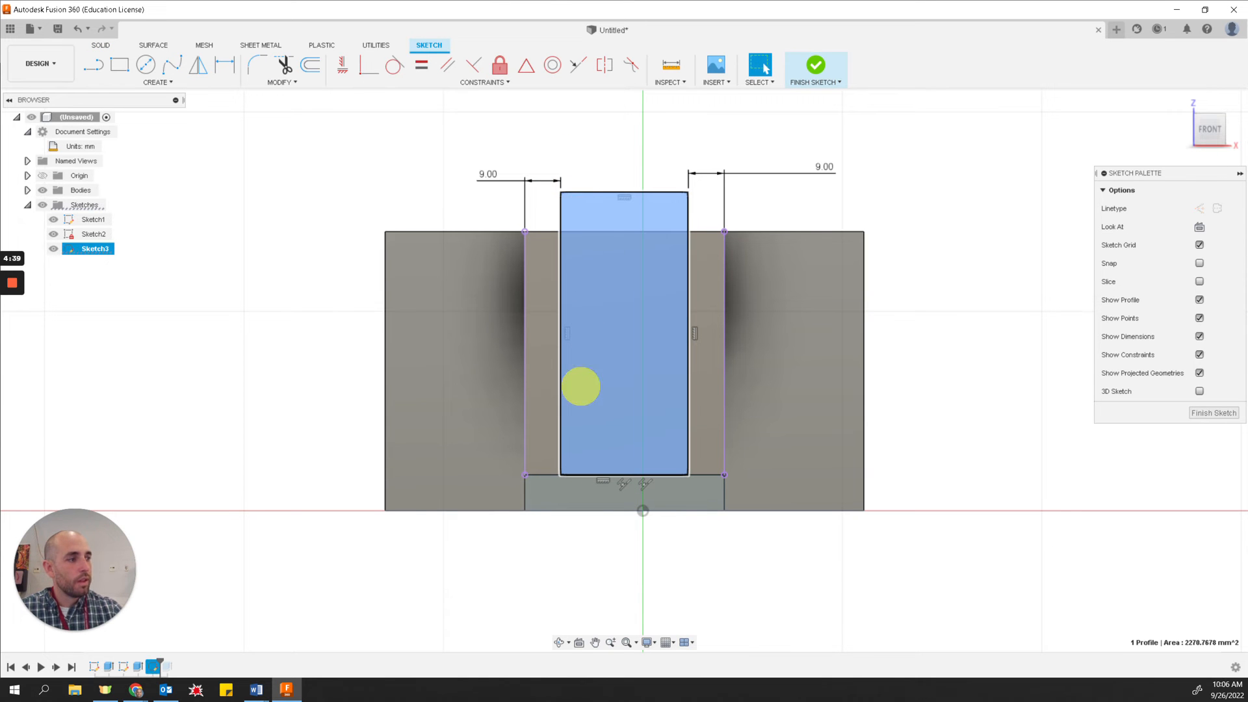
{"action": "left_click", "coordinate": [596, 368]}
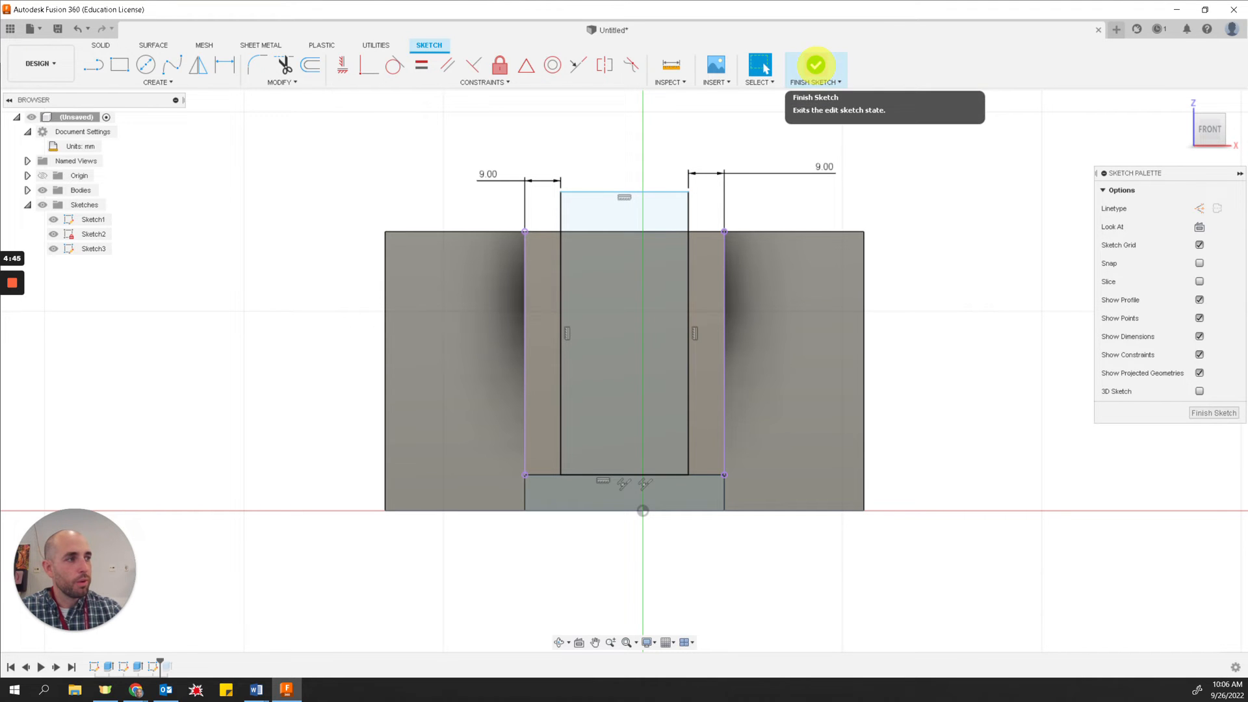
{"action": "left_click_drag", "start_coordinate": [548, 189], "coordinate": [693, 439]}
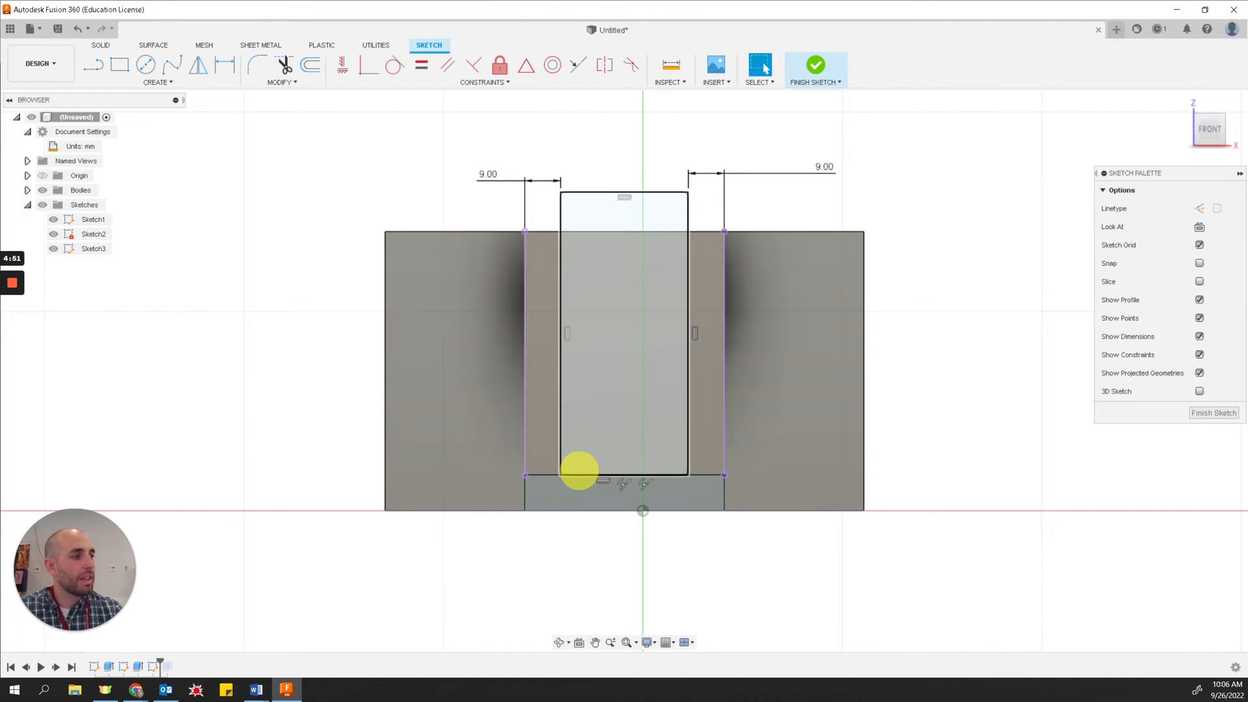
{"action": "left_click", "coordinate": [599, 475]}
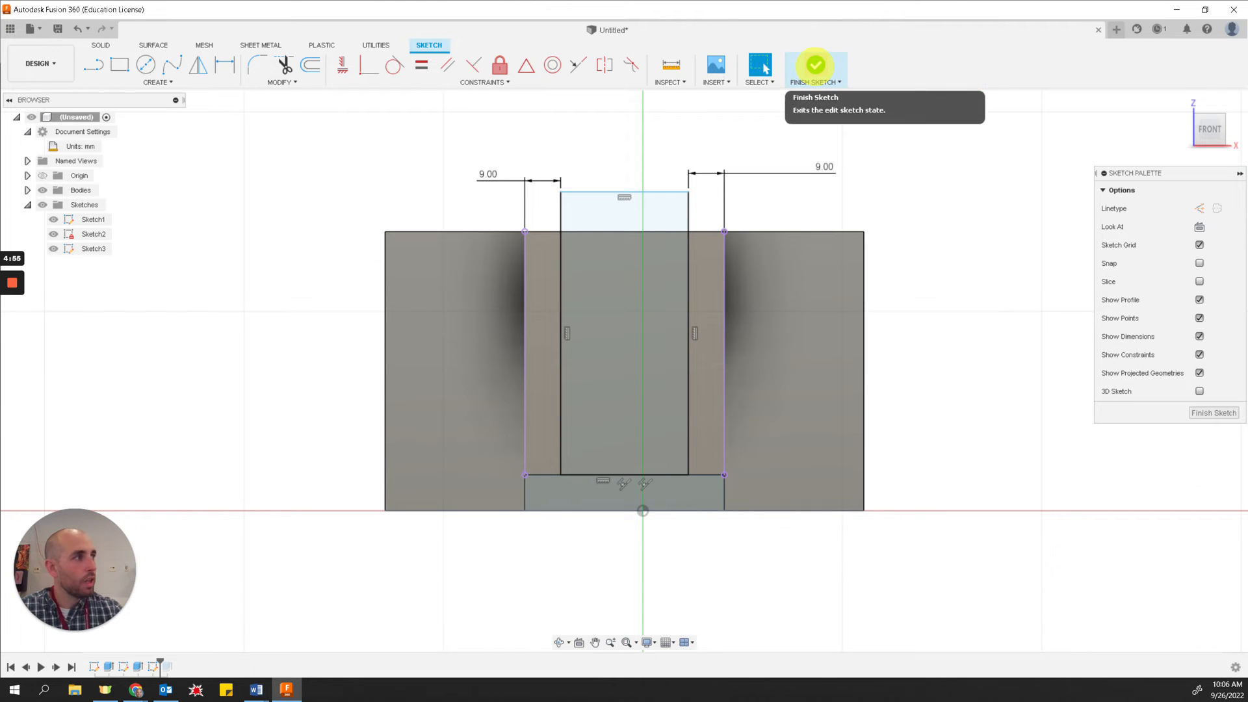
{"action": "left_click", "coordinate": [815, 64]}
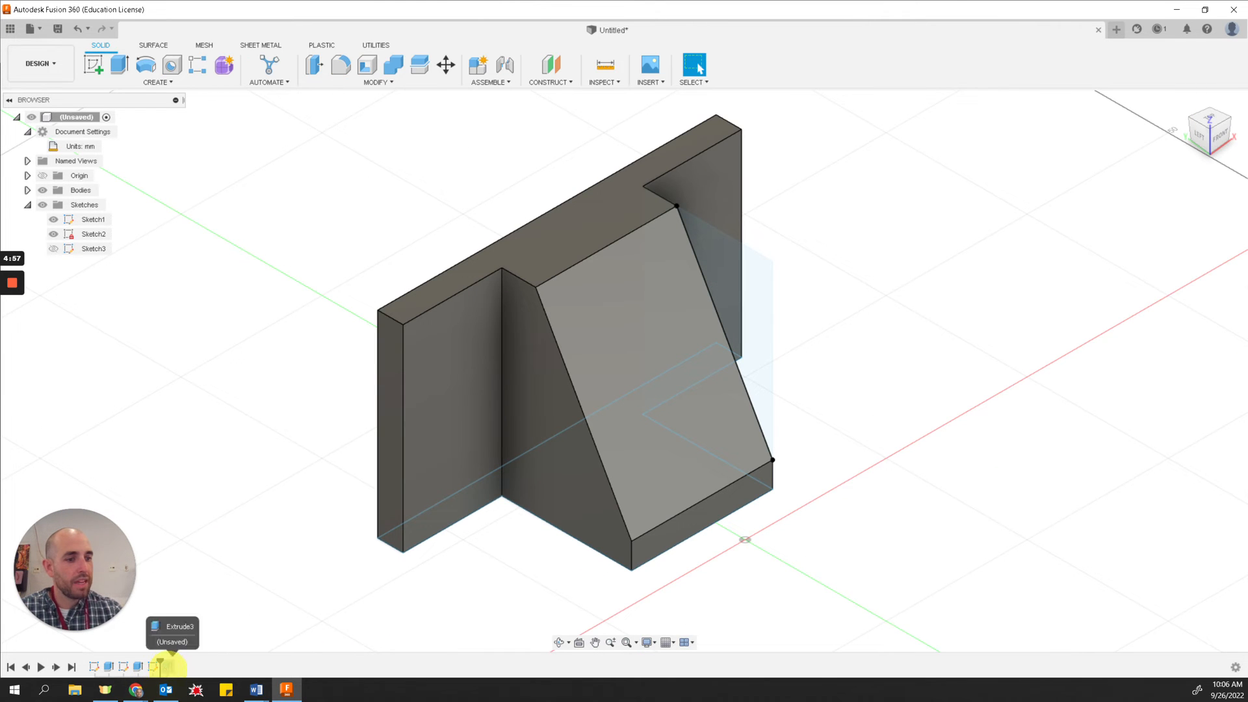
Step: Delete the last extrusion and Sketch3 from the design history after a brief look into the sketch
{"action": "right_click", "coordinate": [167, 666]}
{"action": "left_click", "coordinate": [194, 602]}
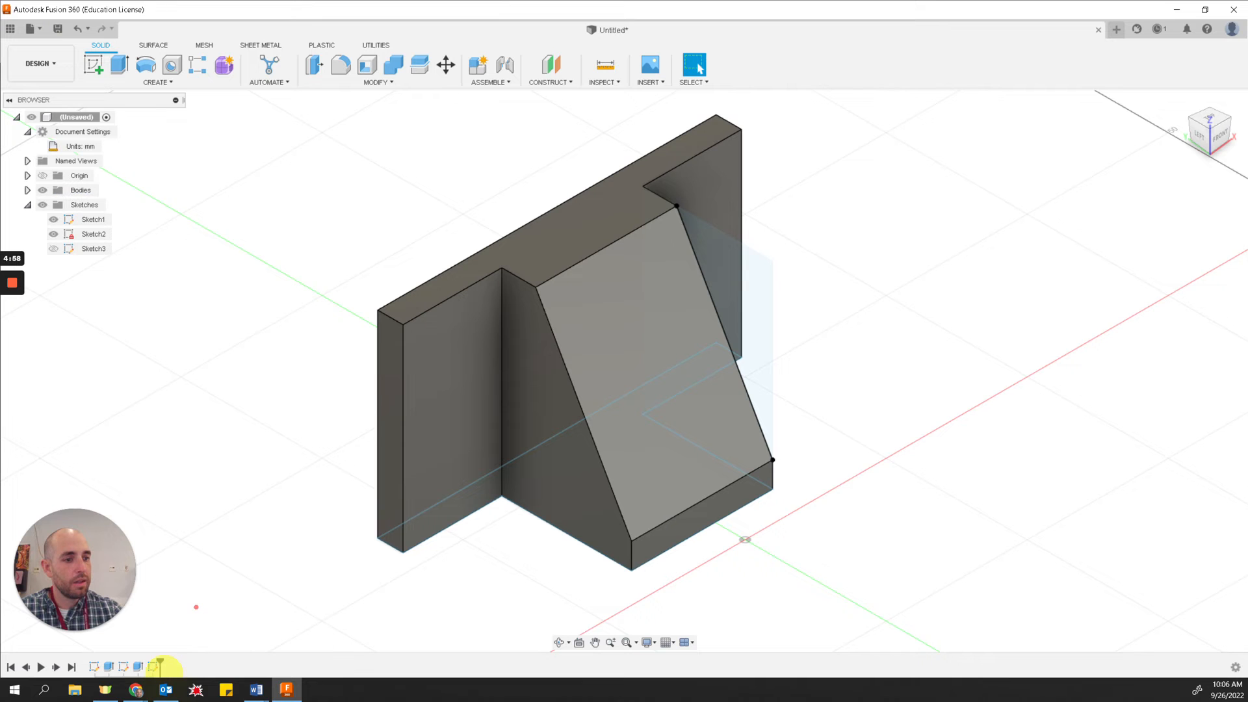
{"action": "right_click", "coordinate": [151, 667]}
{"action": "left_click", "coordinate": [184, 578]}
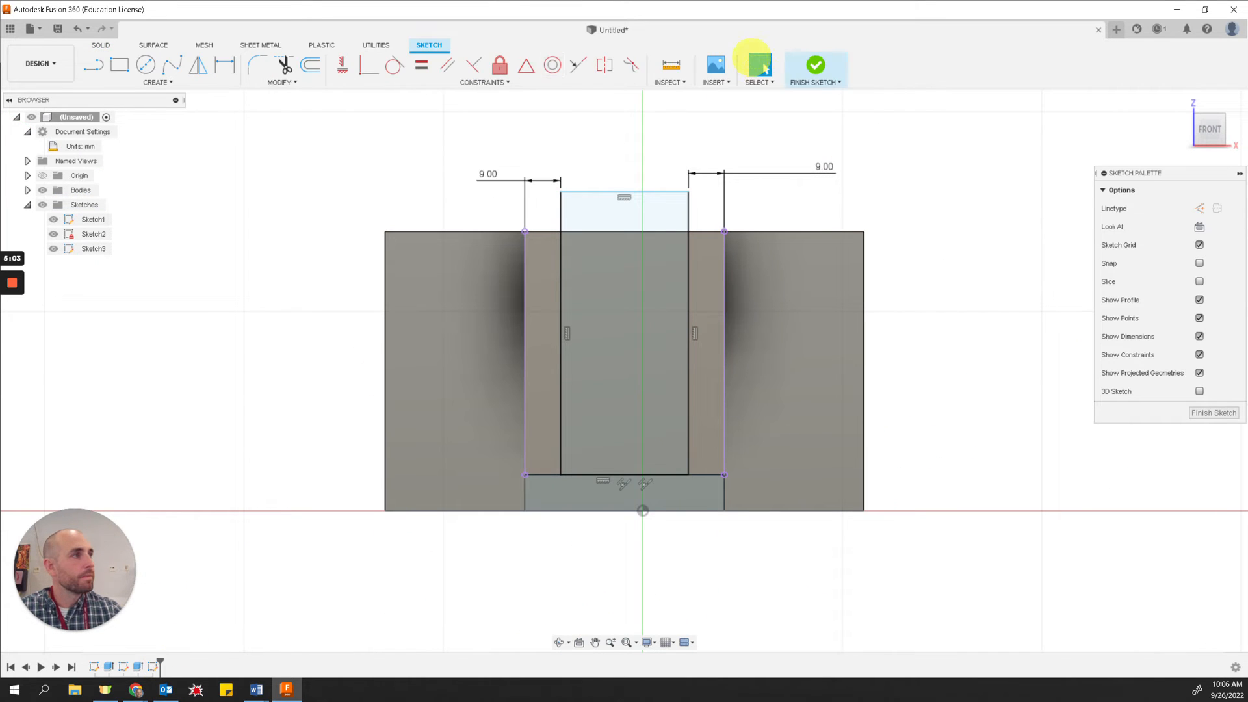
{"action": "left_click", "coordinate": [817, 63]}
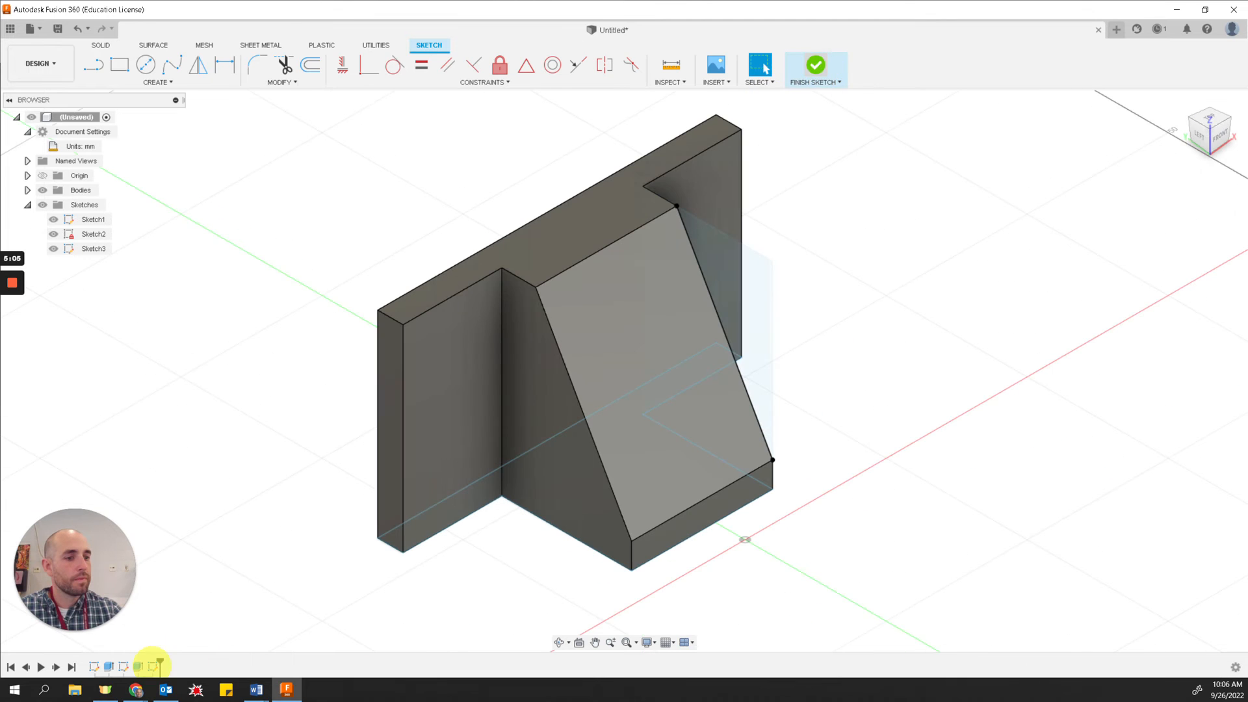
{"action": "right_click", "coordinate": [150, 667]}
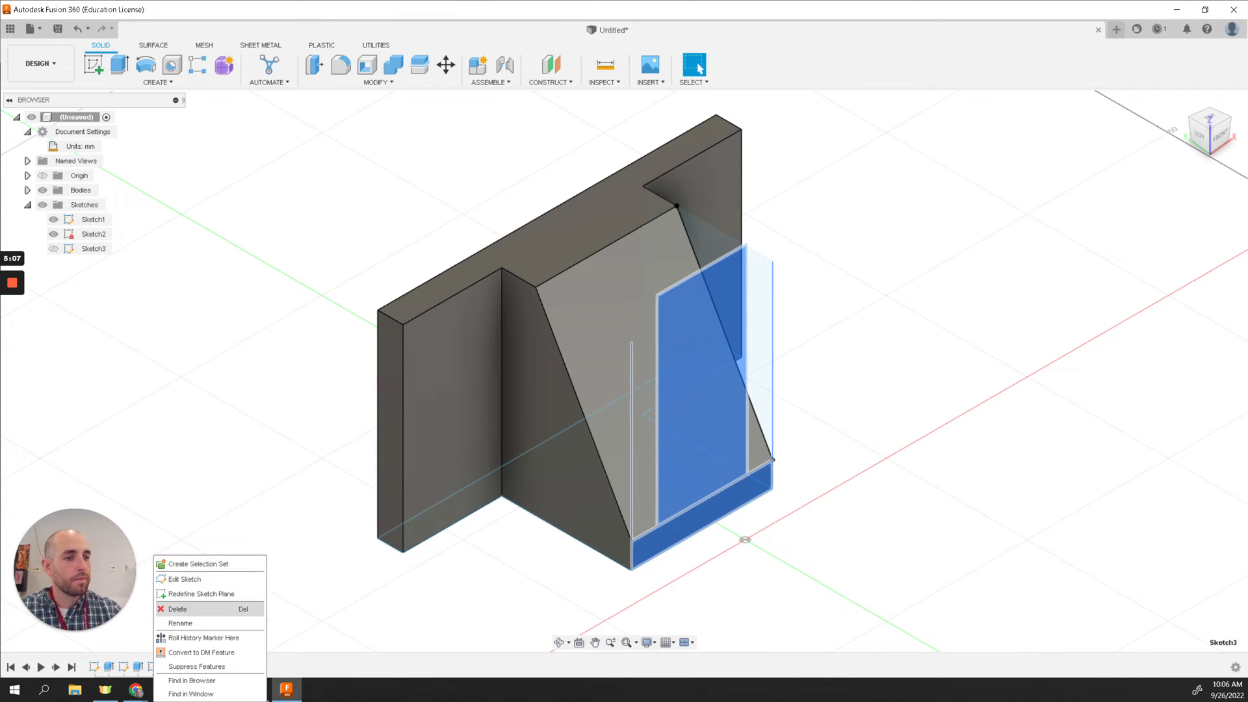
{"action": "left_click", "coordinate": [179, 609]}
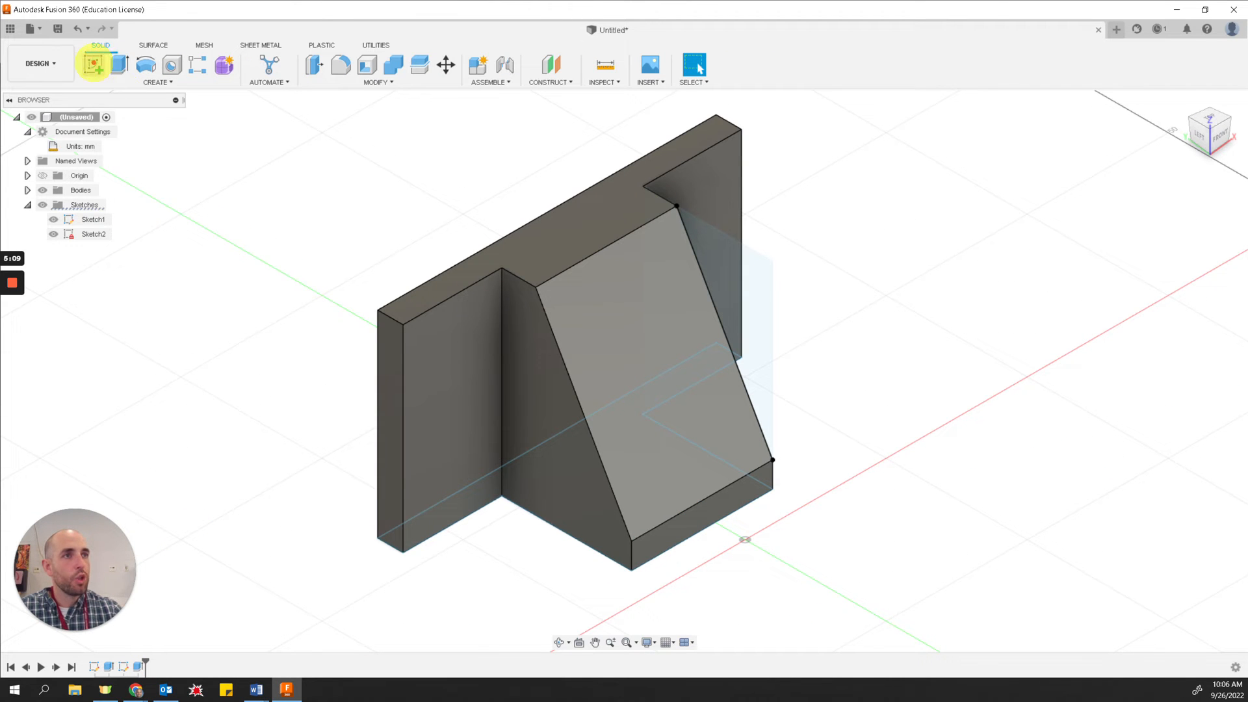
Step: Create a sketch on the narrow front face and draw a two-point rectangle about 35 mm wide, extending above the block
{"action": "left_click", "coordinate": [92, 64]}
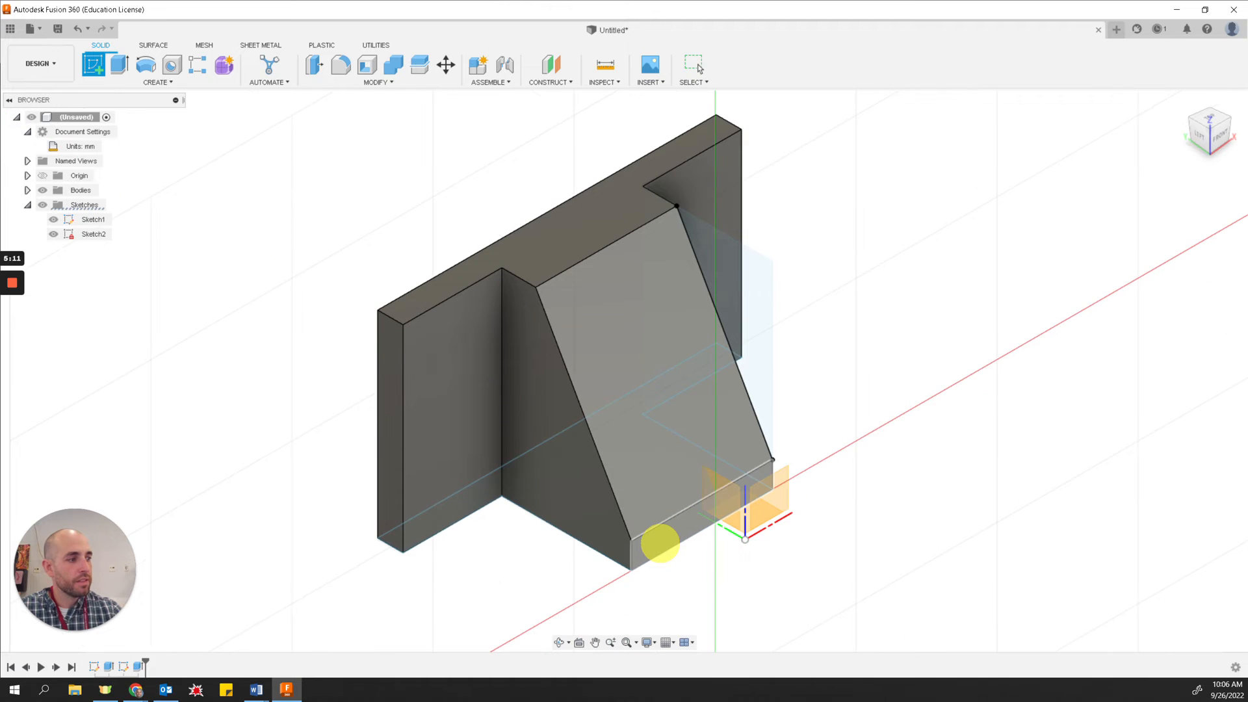
{"action": "left_click", "coordinate": [660, 543]}
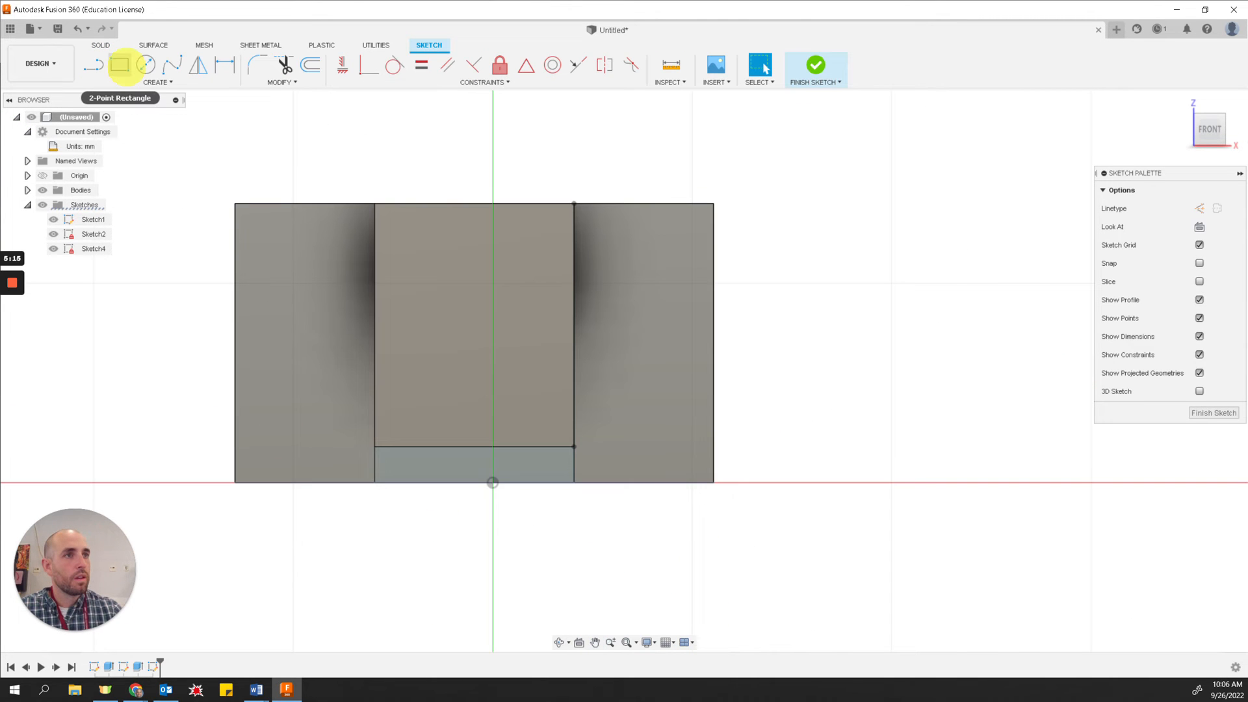
{"action": "left_click", "coordinate": [120, 65]}
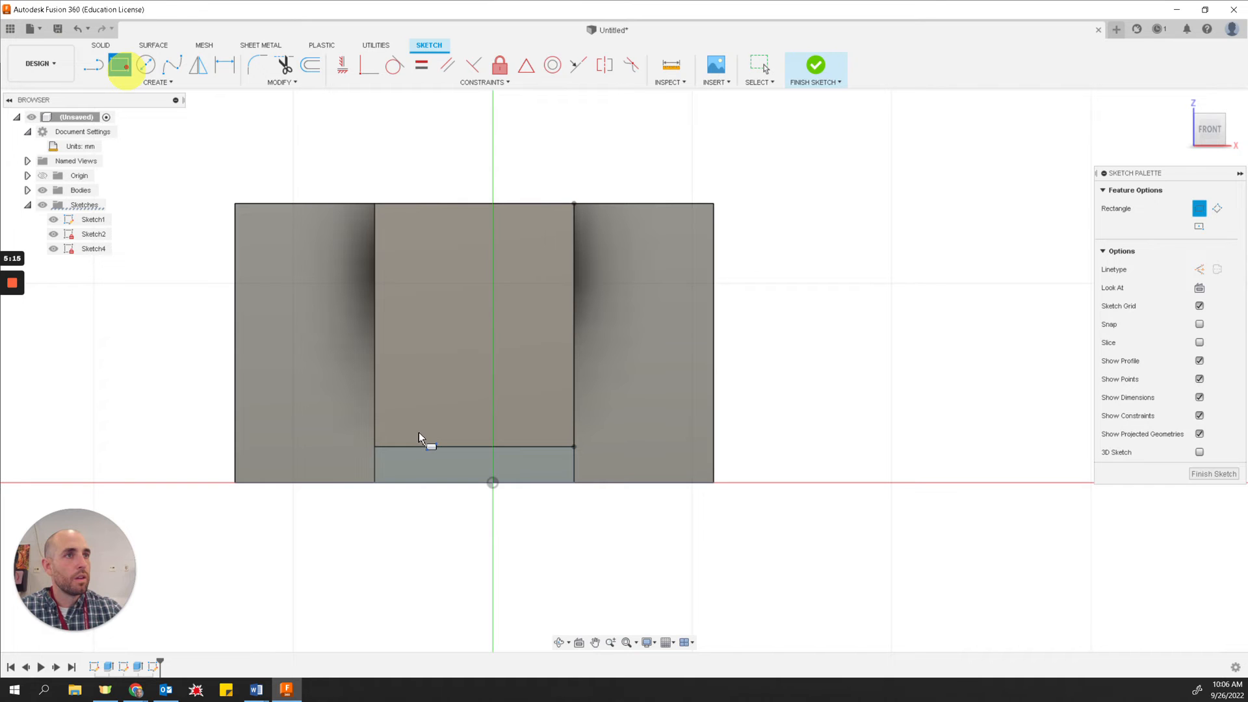
{"action": "left_click", "coordinate": [403, 176]}
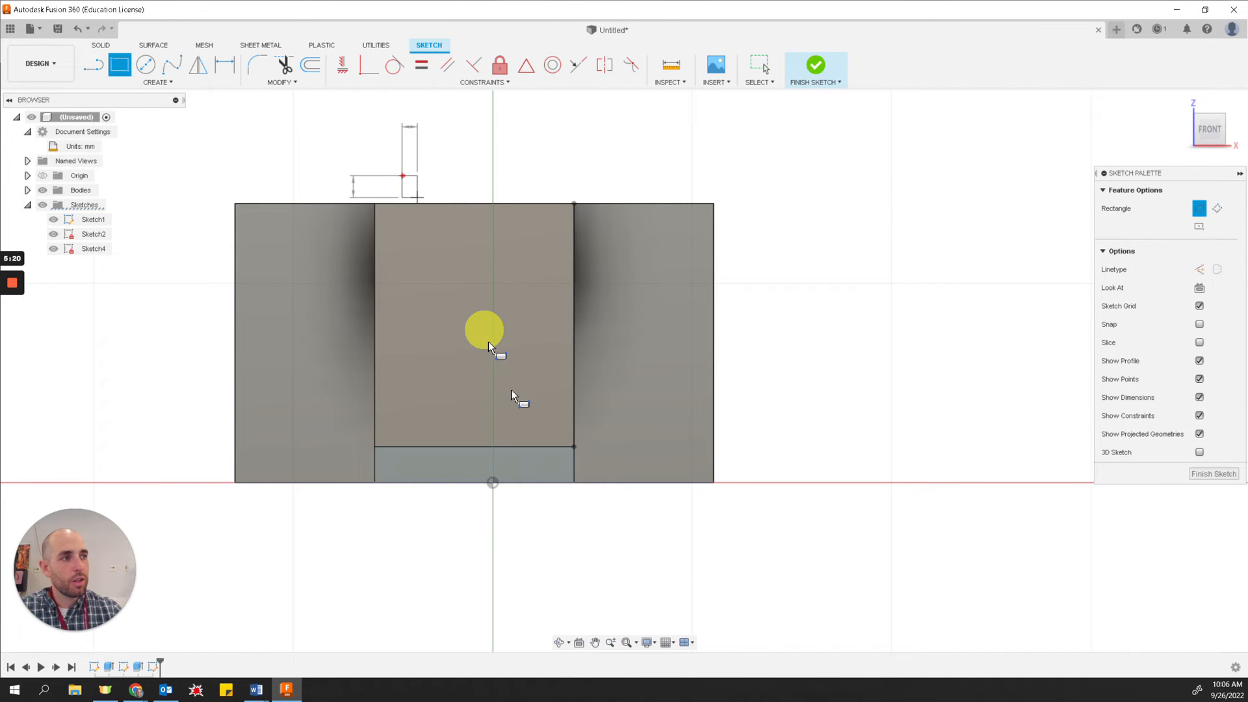
{"action": "left_click", "coordinate": [541, 422]}
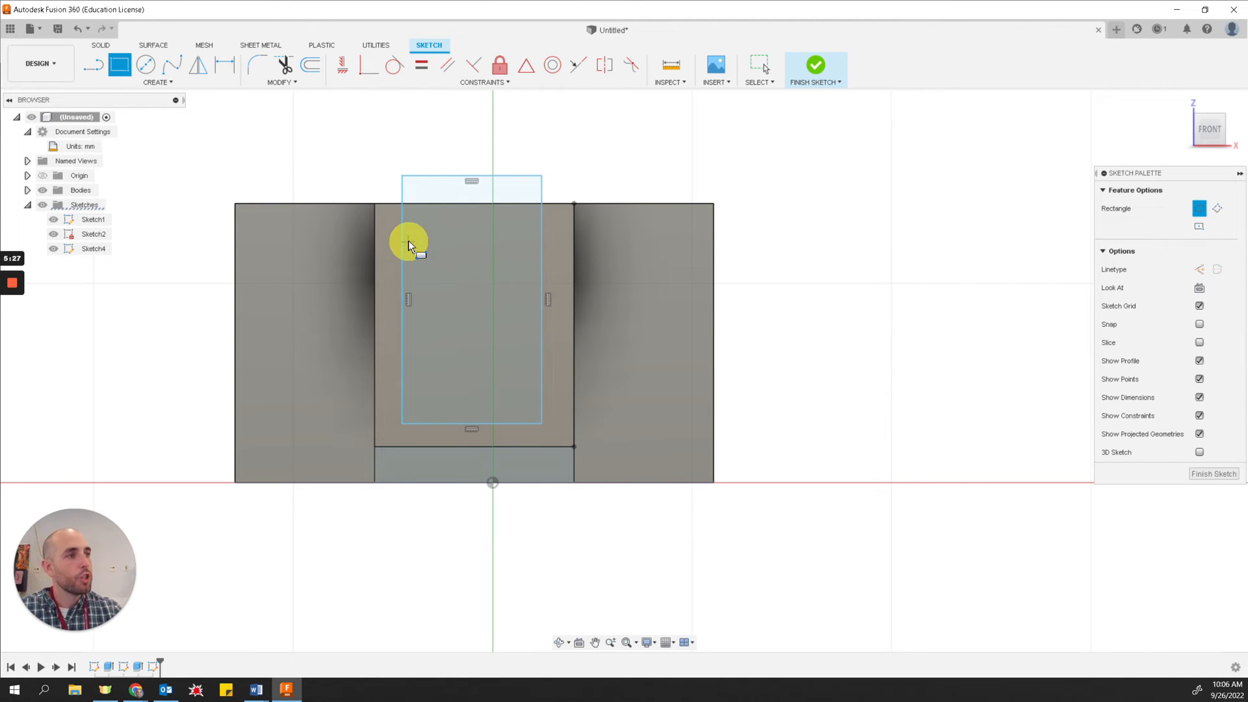
Step: Check the pocket on the Chrome drawing and constrain the rectangle's bottom edge coincident with the narrow front face's upper edge
{"action": "key", "text": "alt+Tab"}
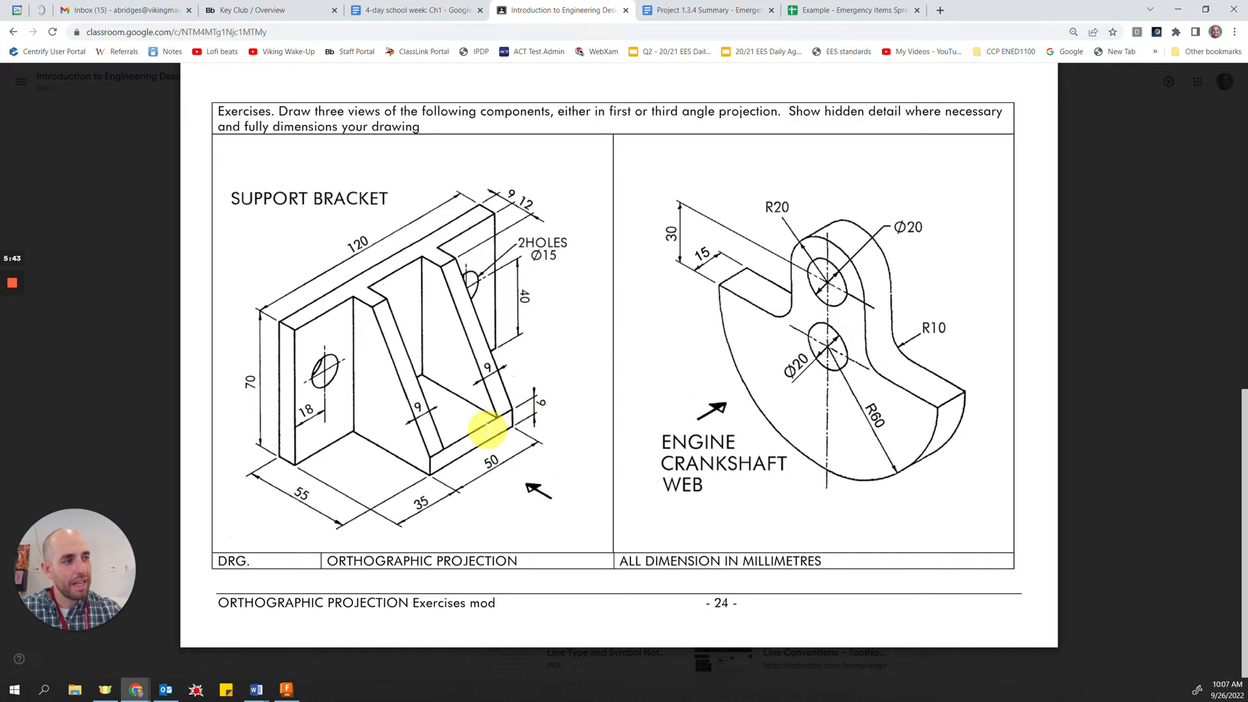
{"action": "key", "text": "alt+Tab"}
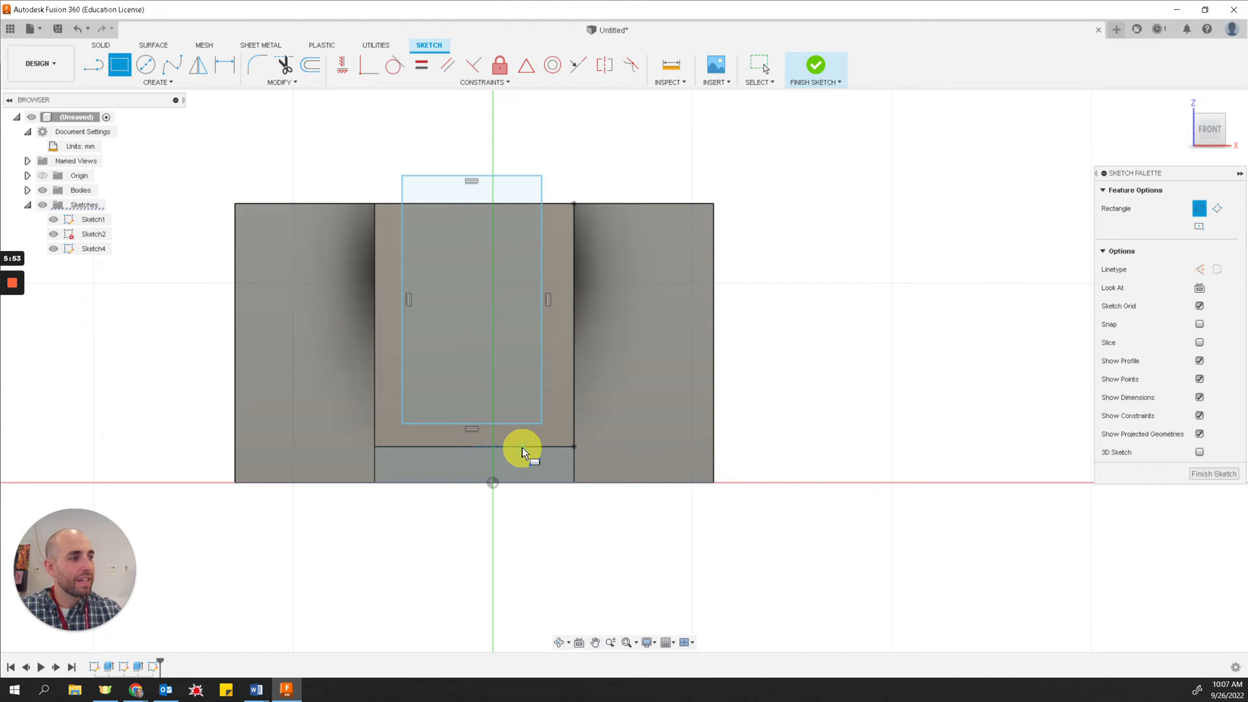
{"action": "left_click", "coordinate": [486, 174]}
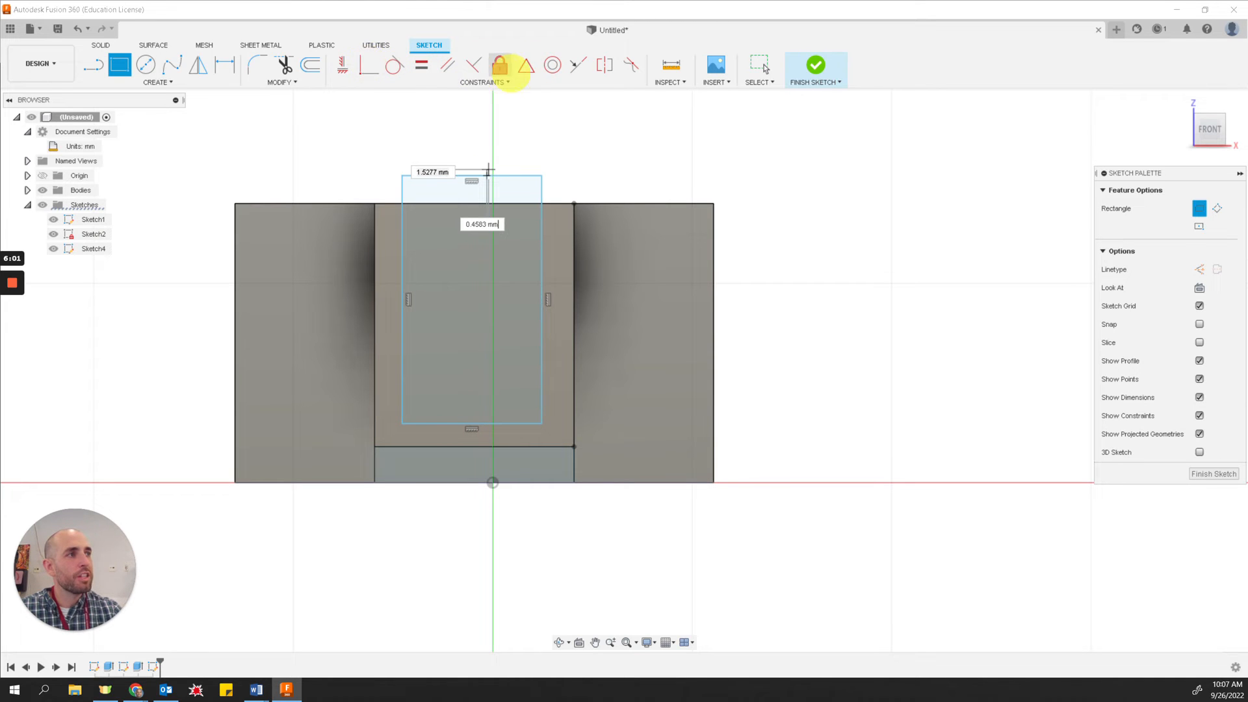
{"action": "left_click", "coordinate": [577, 65]}
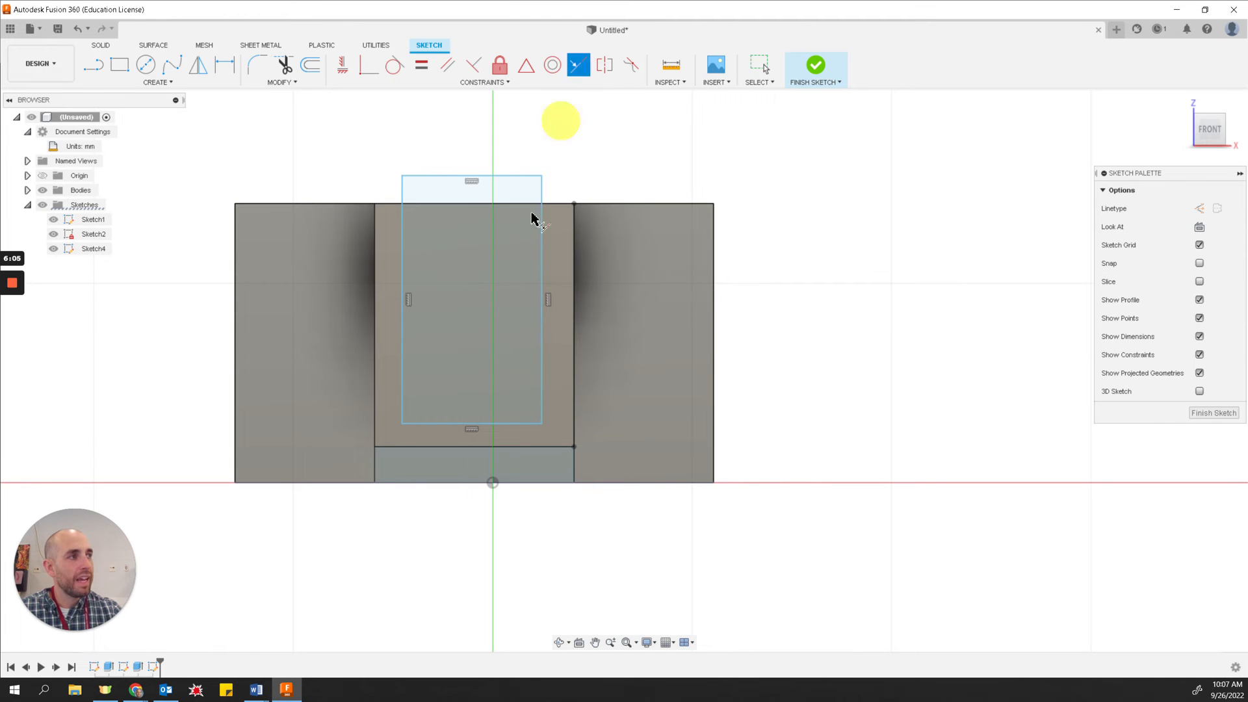
{"action": "left_click", "coordinate": [488, 423]}
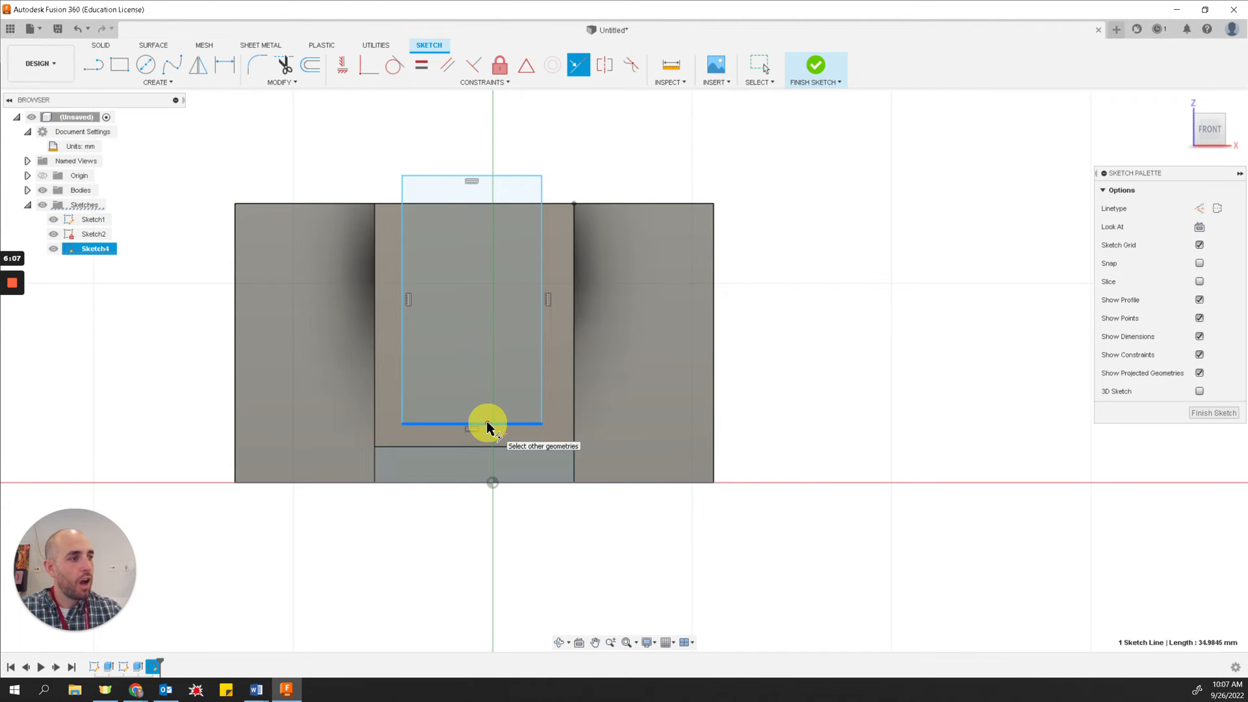
{"action": "left_click", "coordinate": [489, 448]}
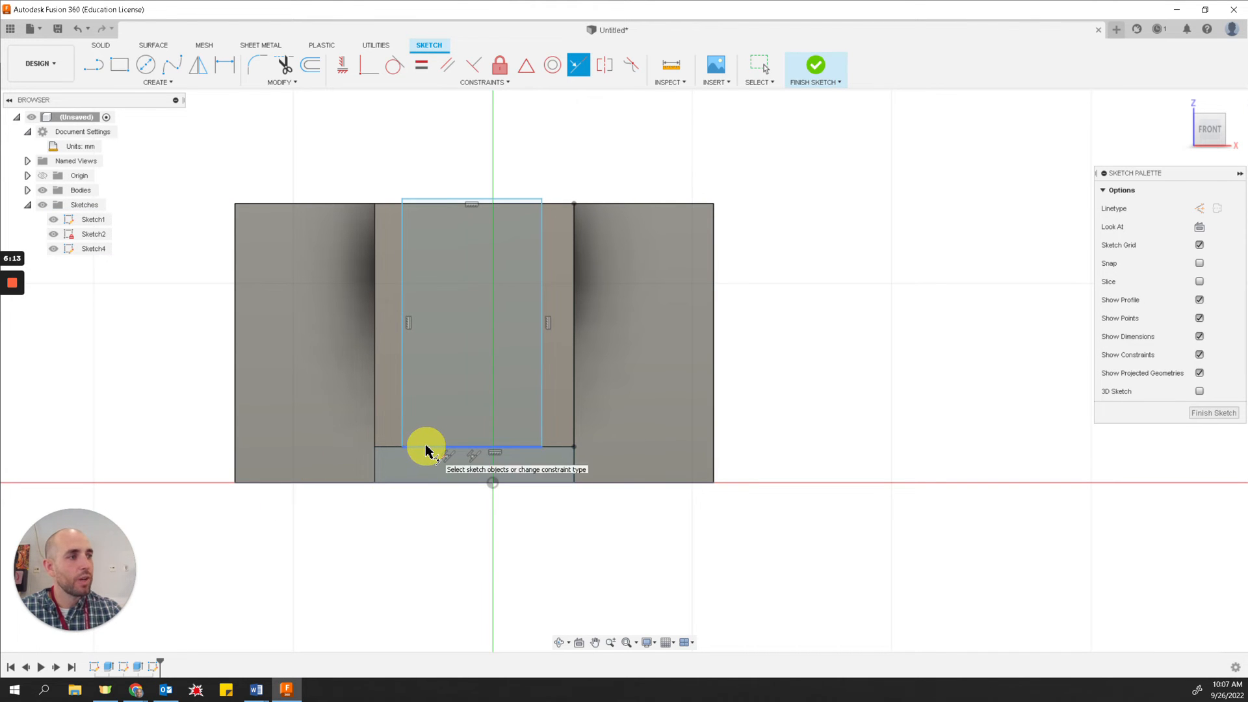
Step: Dimension the rectangle's left side 9 mm from the left edge of the projecting block
{"action": "left_click", "coordinate": [225, 65]}
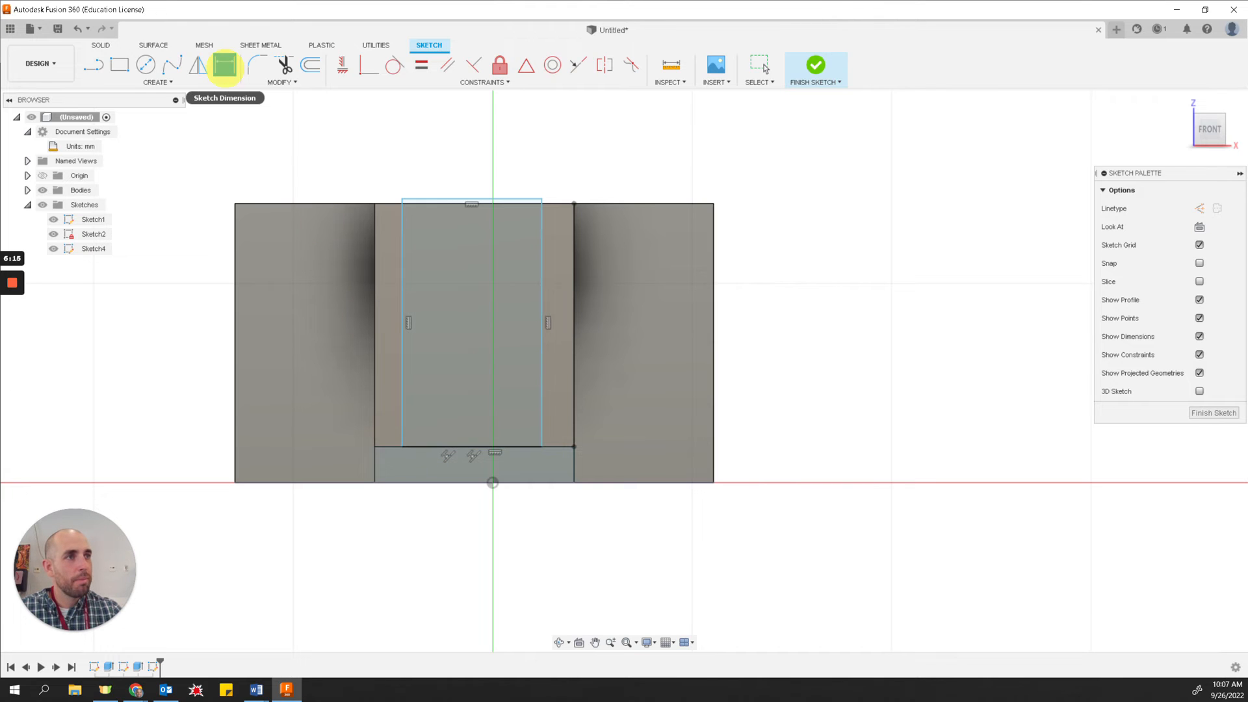
{"action": "left_click", "coordinate": [374, 250]}
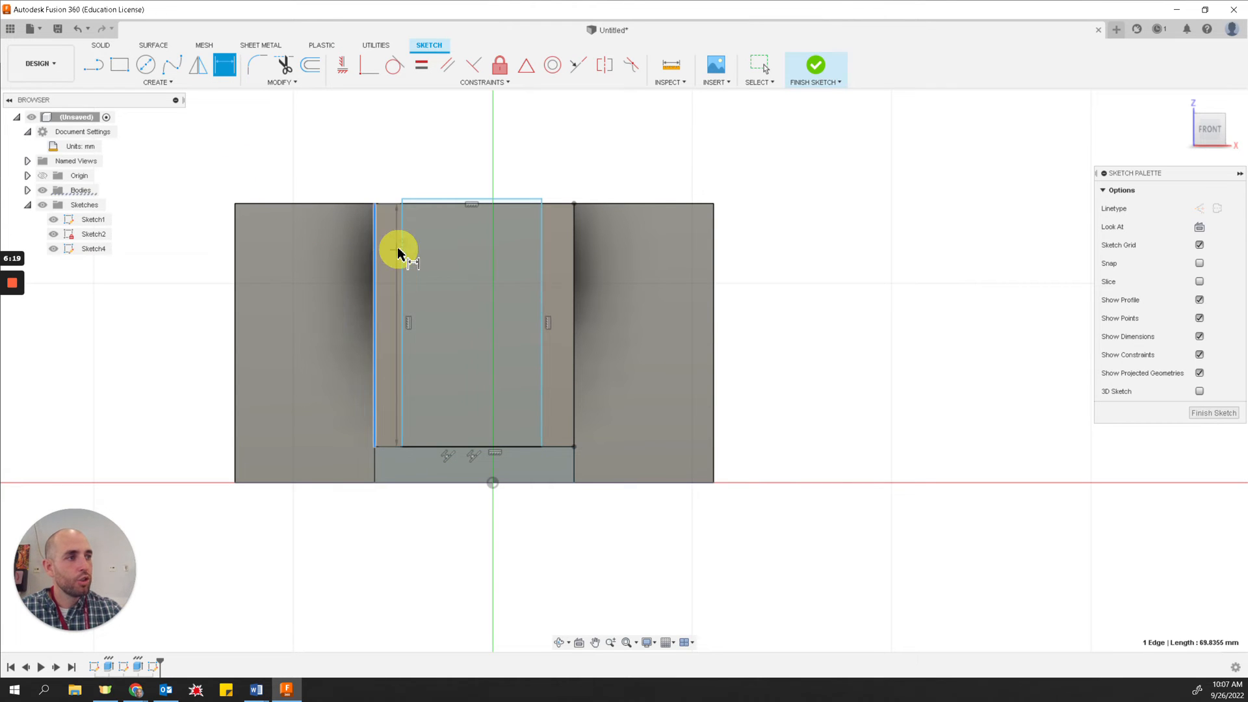
{"action": "left_click", "coordinate": [401, 254]}
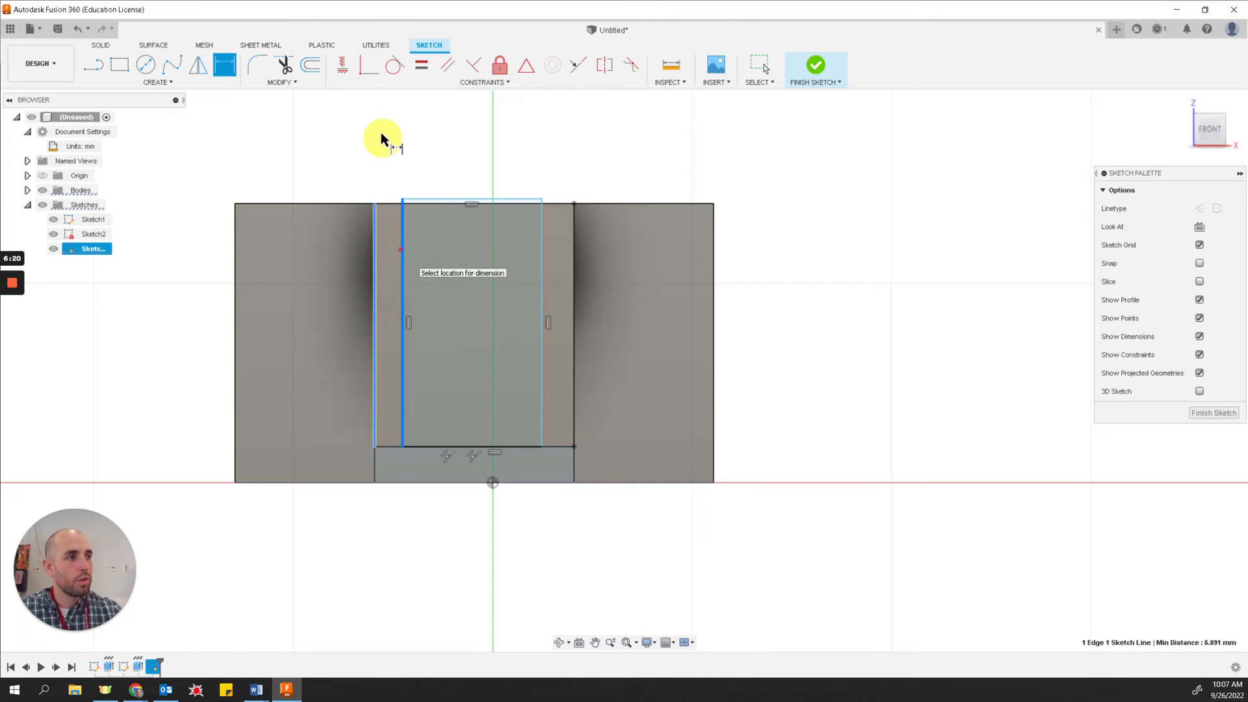
{"action": "left_click", "coordinate": [323, 126]}
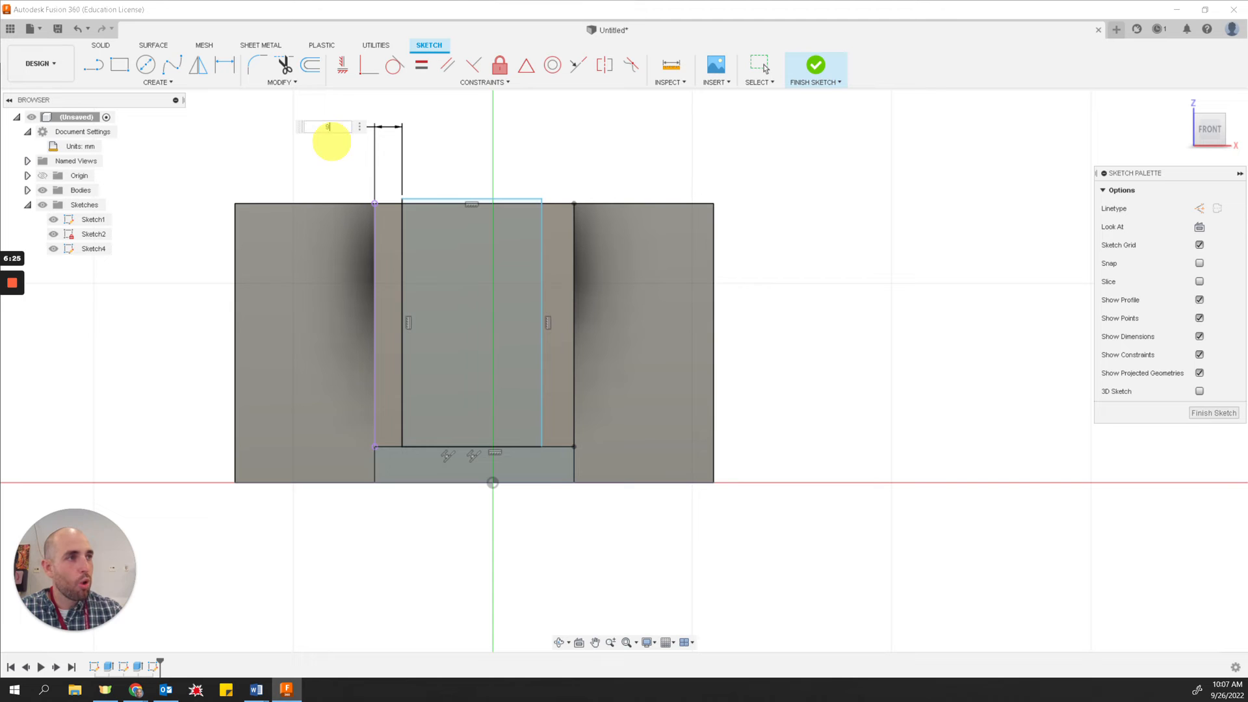
{"action": "type", "text": "9"}
{"action": "key", "text": "Return"}
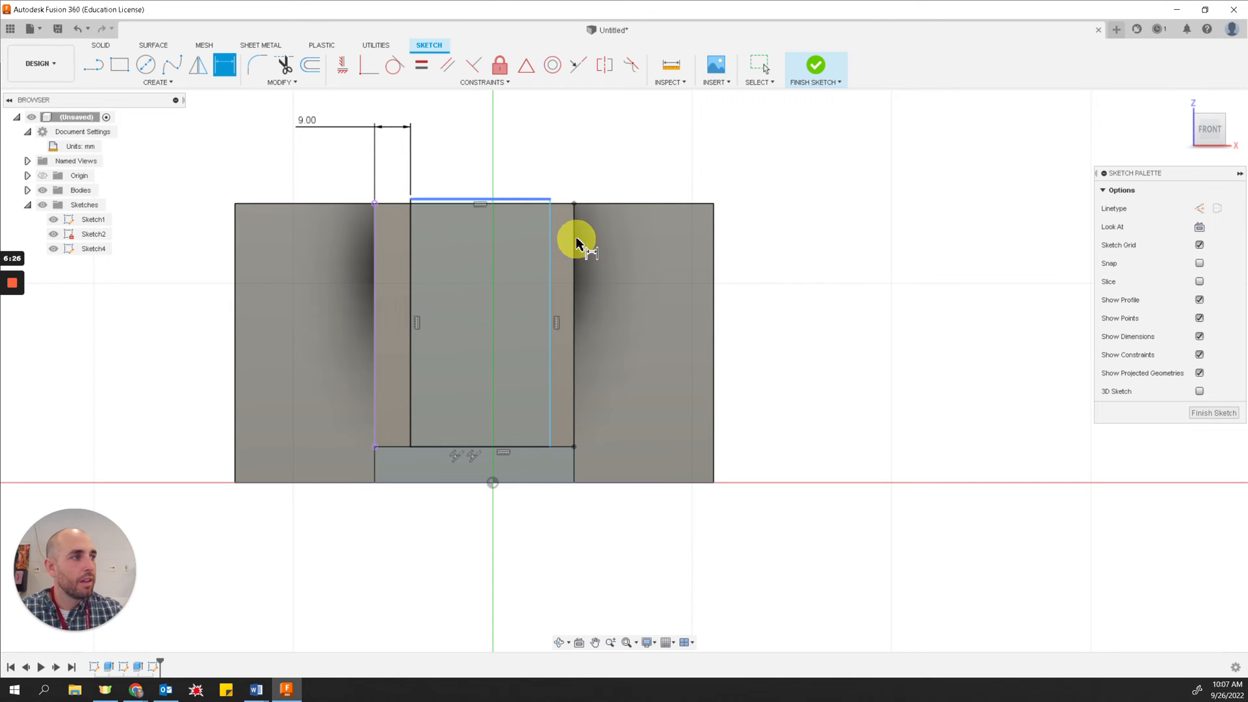
Step: Dimension the rectangle's right side 9 mm from the block's right edge and finish the sketch
{"action": "left_click", "coordinate": [550, 240]}
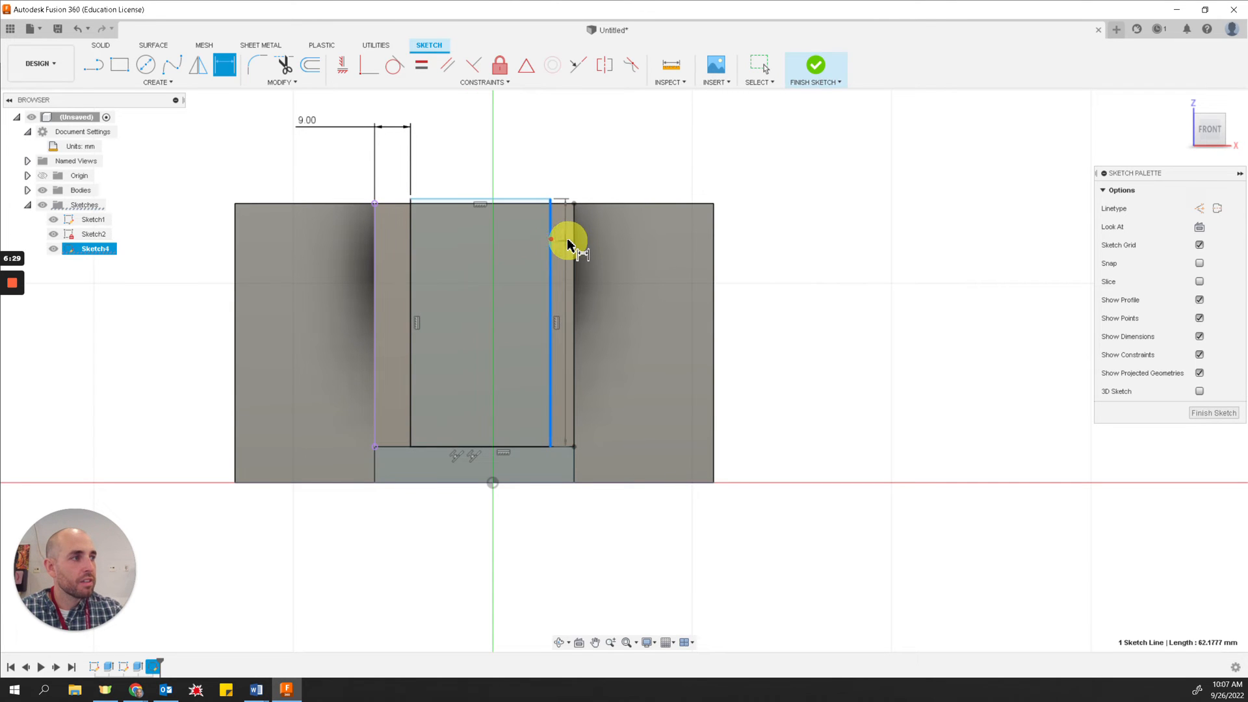
{"action": "left_click", "coordinate": [572, 244]}
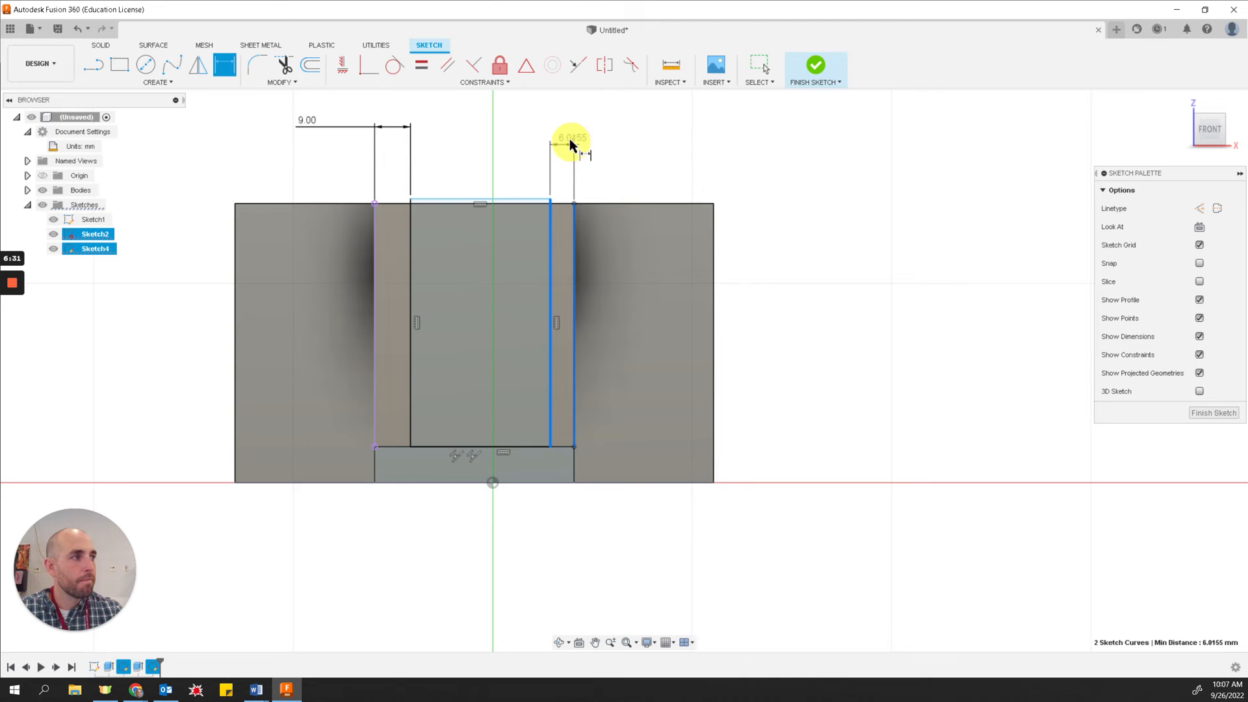
{"action": "left_click", "coordinate": [602, 128]}
{"action": "type", "text": "9"}
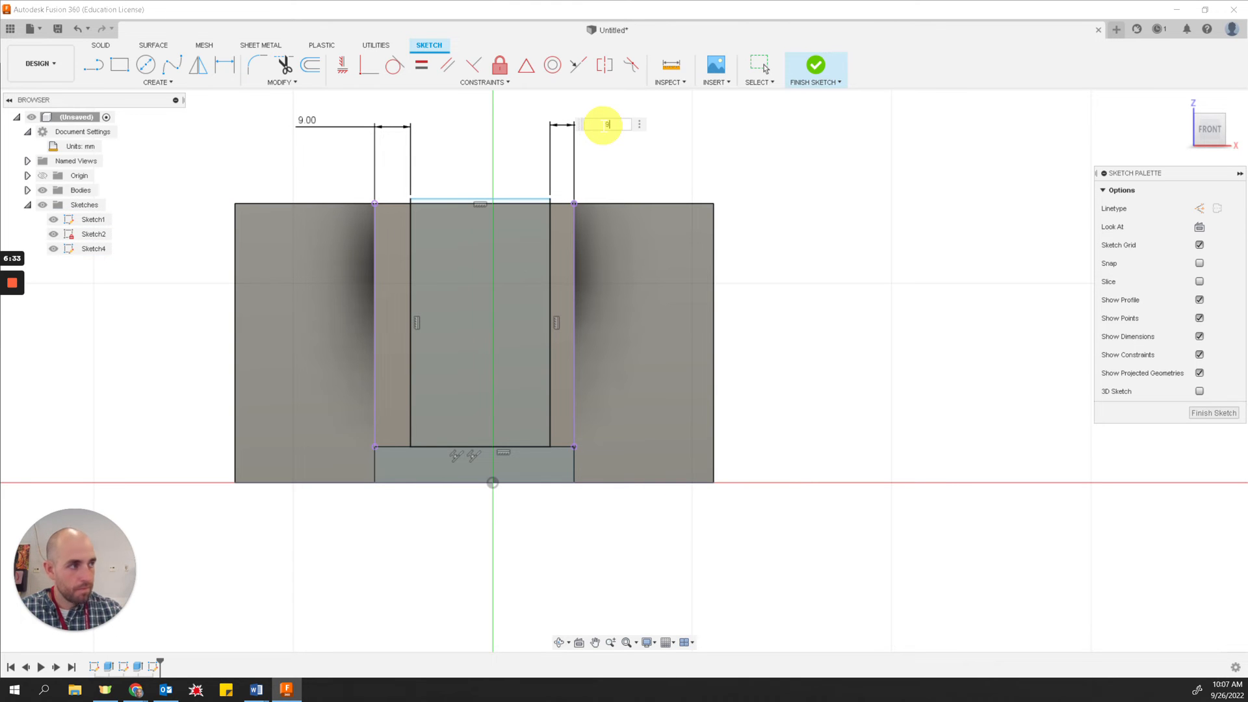
{"action": "key", "text": "Return"}
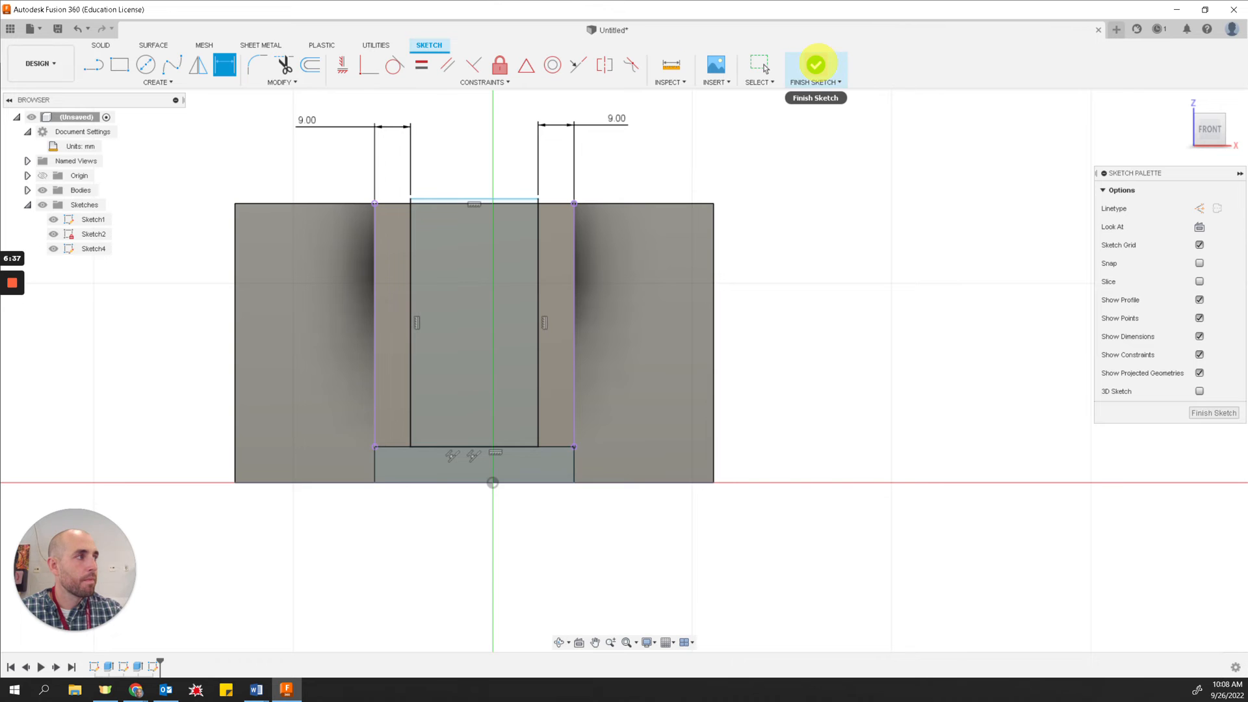
{"action": "left_click", "coordinate": [816, 65]}
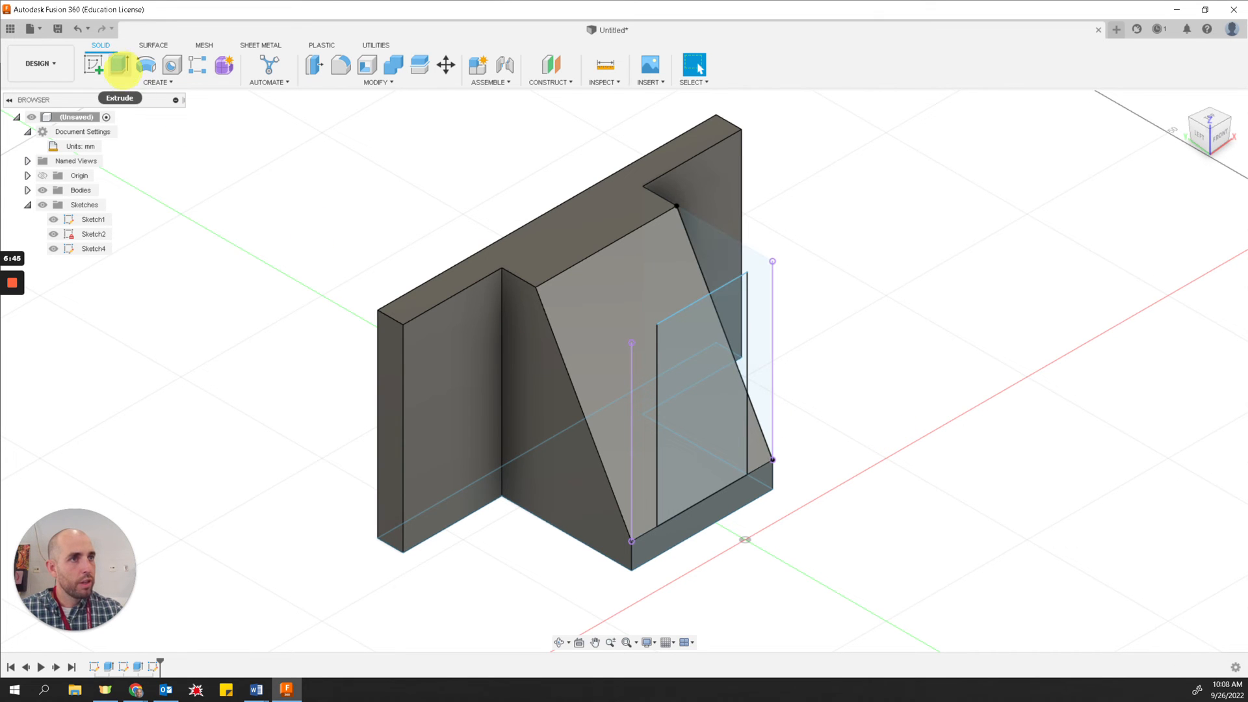
Step: Extrude the rectangle profile as a cut with the To Object extent, ending at the back plate's front face
{"action": "left_click", "coordinate": [119, 64]}
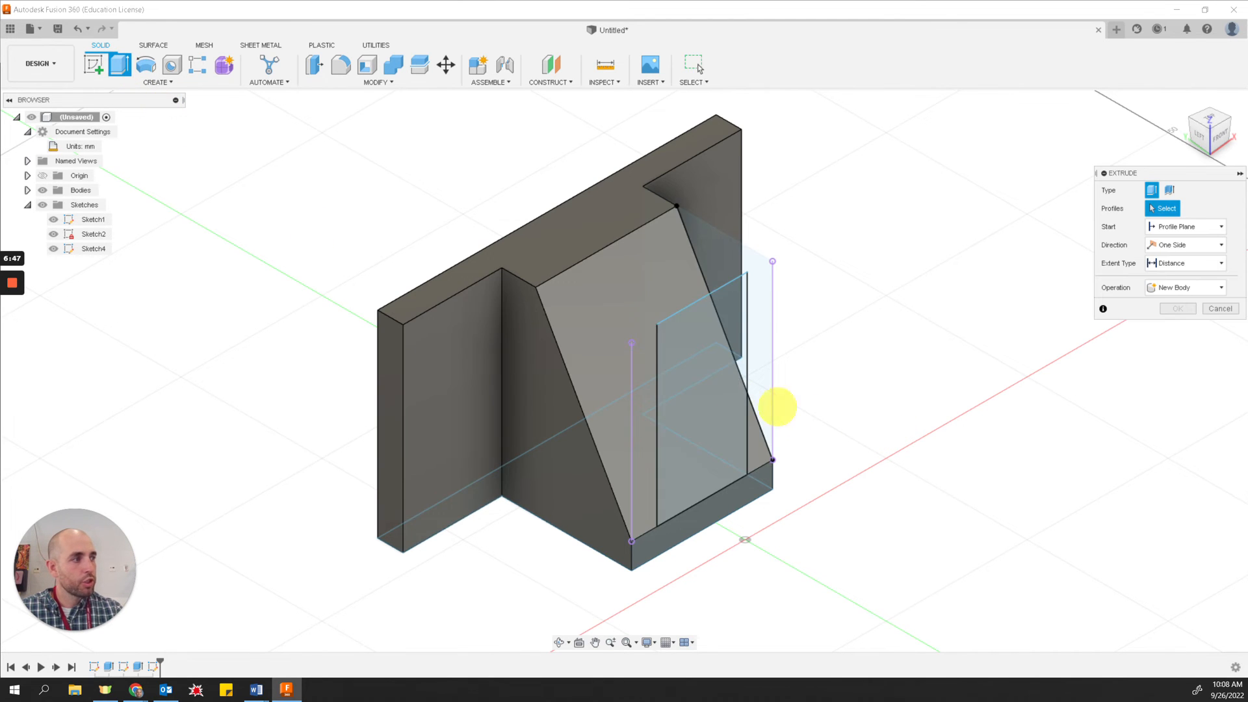
{"action": "left_click", "coordinate": [711, 388]}
{"action": "left_click", "coordinate": [713, 391]}
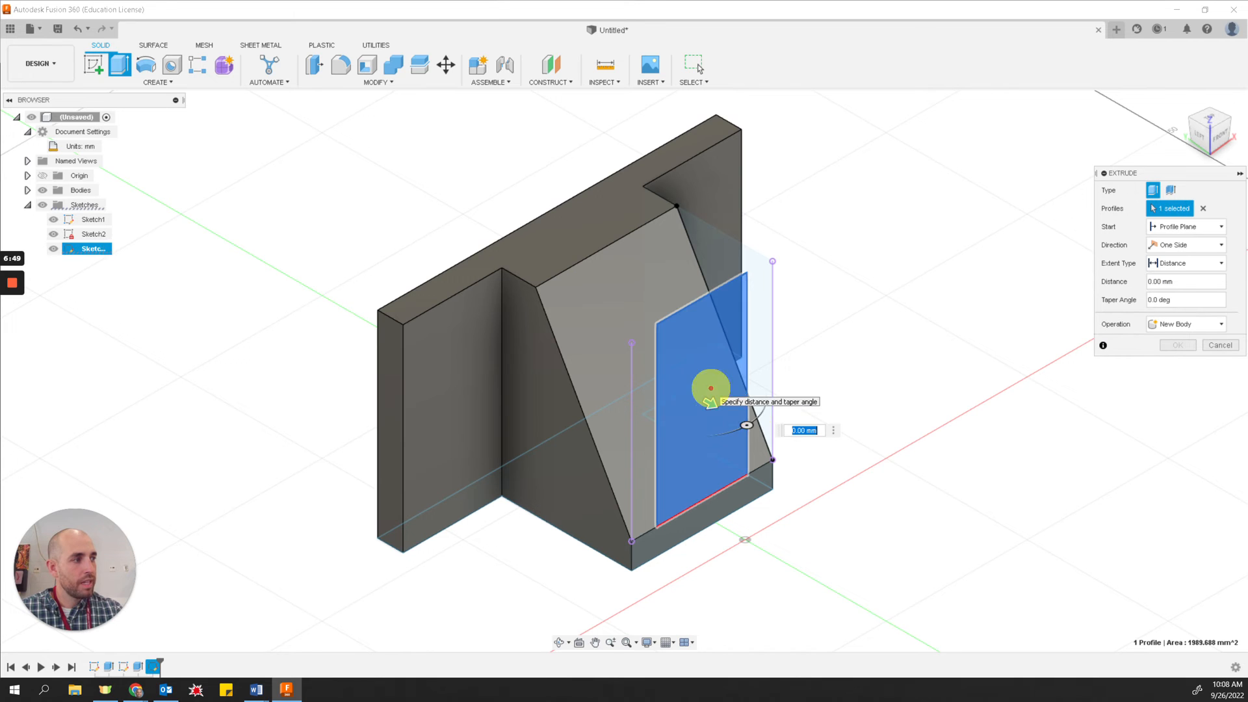
{"action": "left_click_drag", "start_coordinate": [769, 429], "coordinate": [582, 375]}
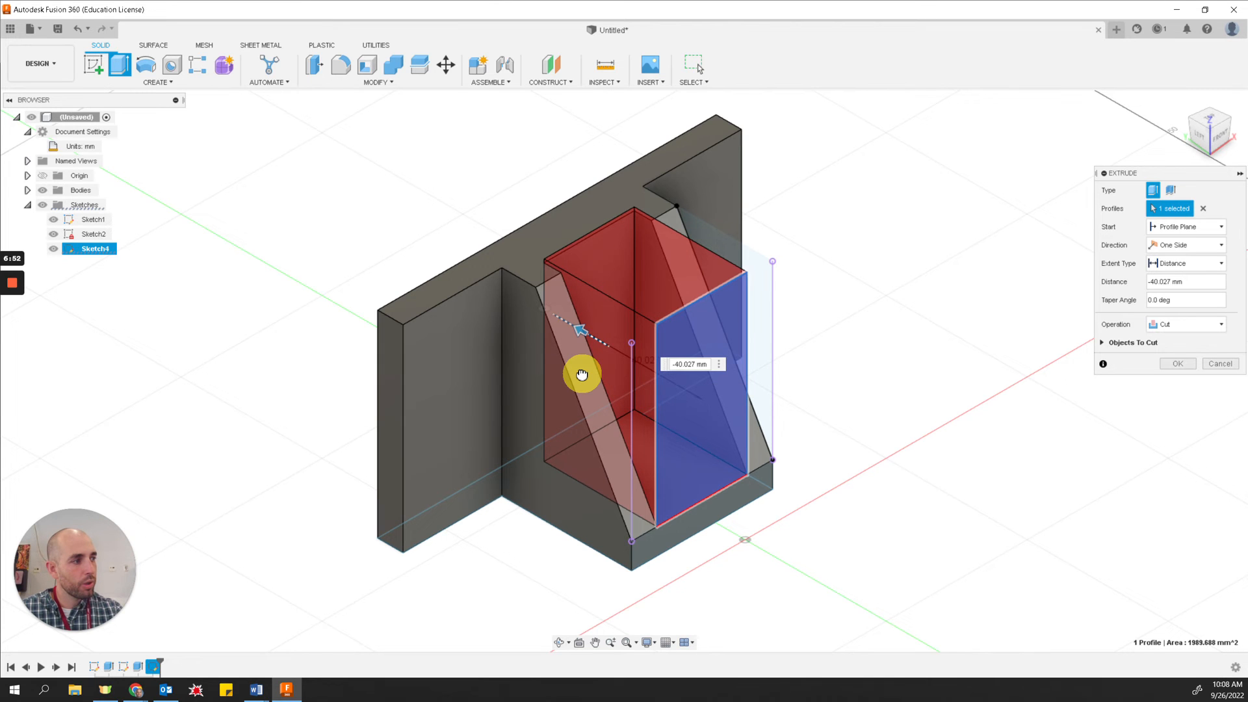
{"action": "left_click_drag", "start_coordinate": [582, 374], "coordinate": [577, 329]}
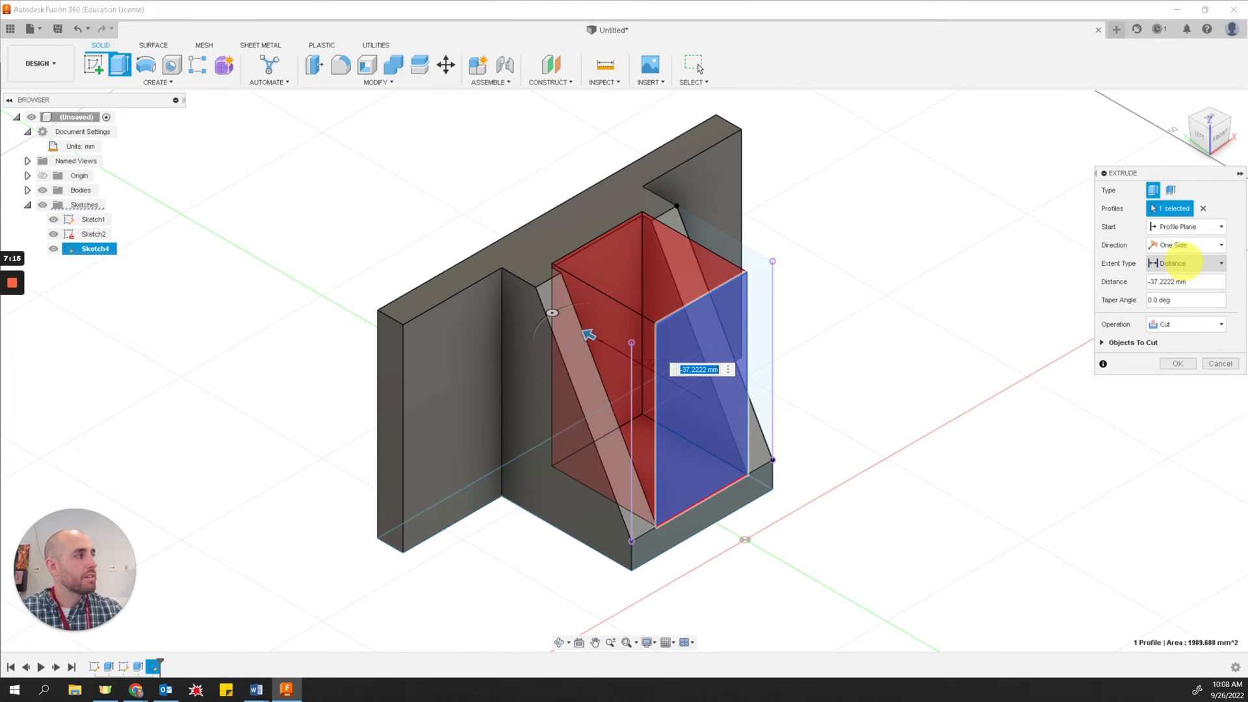
{"action": "left_click", "coordinate": [1184, 262]}
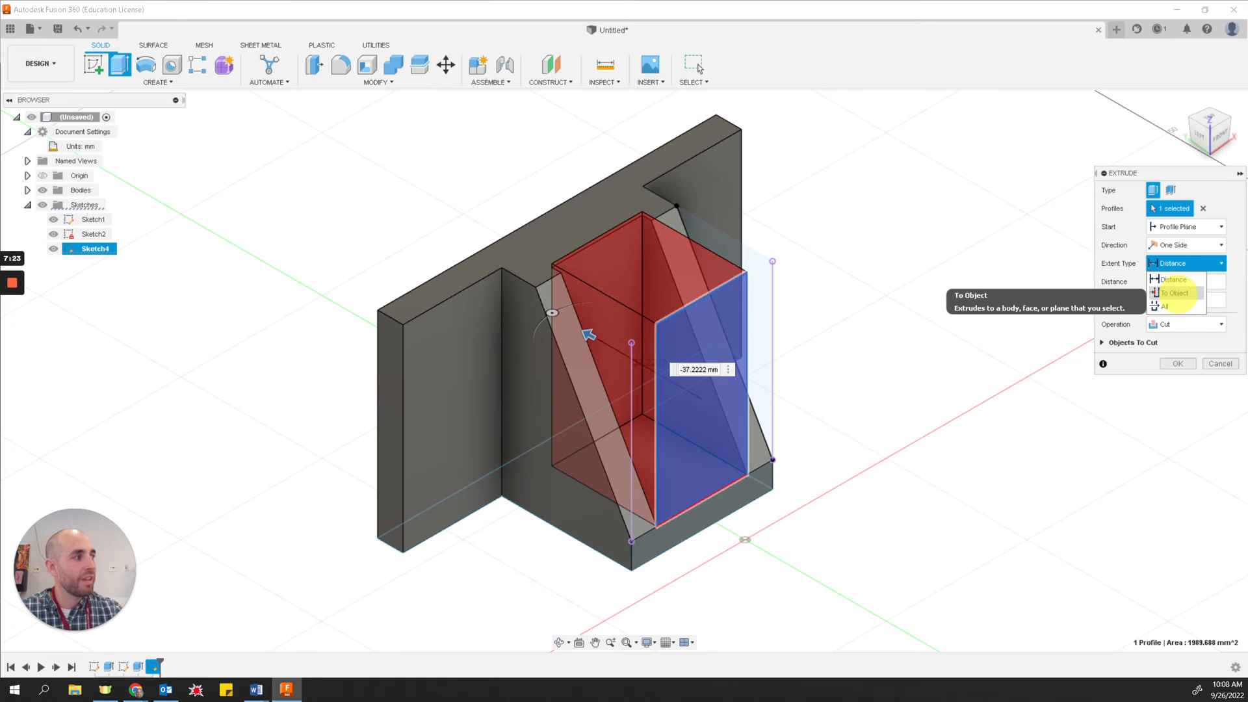
{"action": "left_click", "coordinate": [1175, 293]}
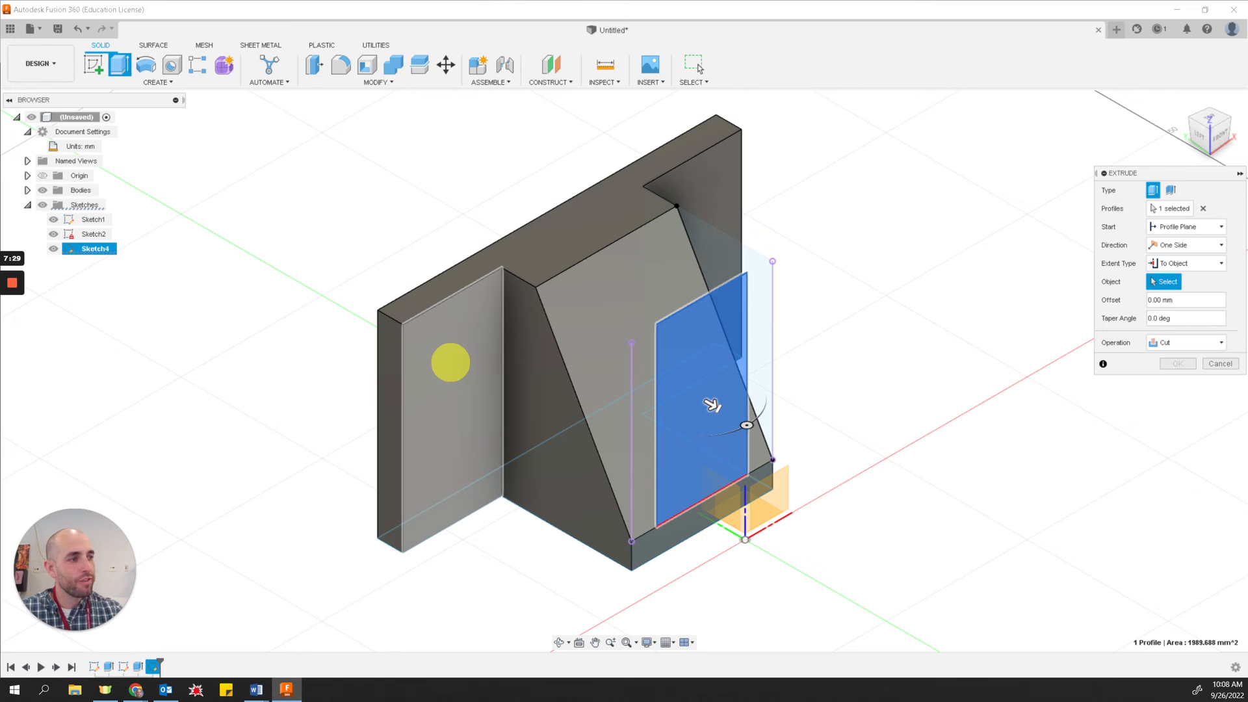
{"action": "left_click", "coordinate": [449, 360]}
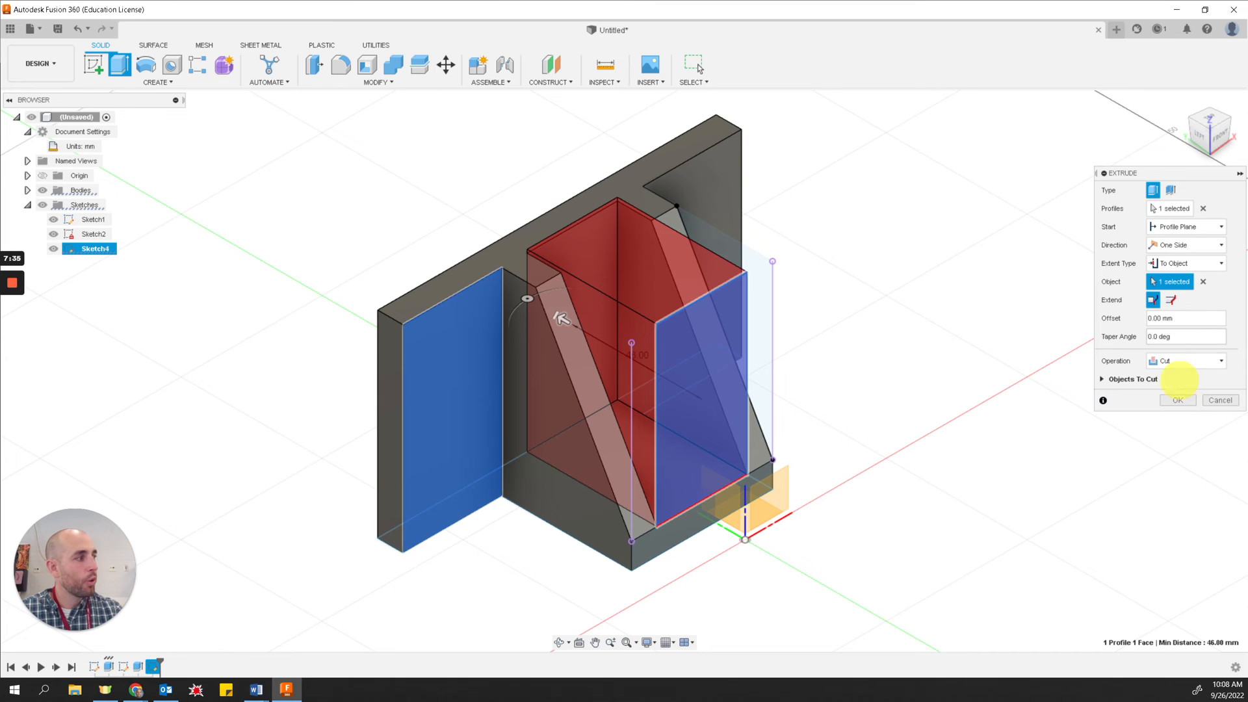
{"action": "left_click", "coordinate": [1179, 400]}
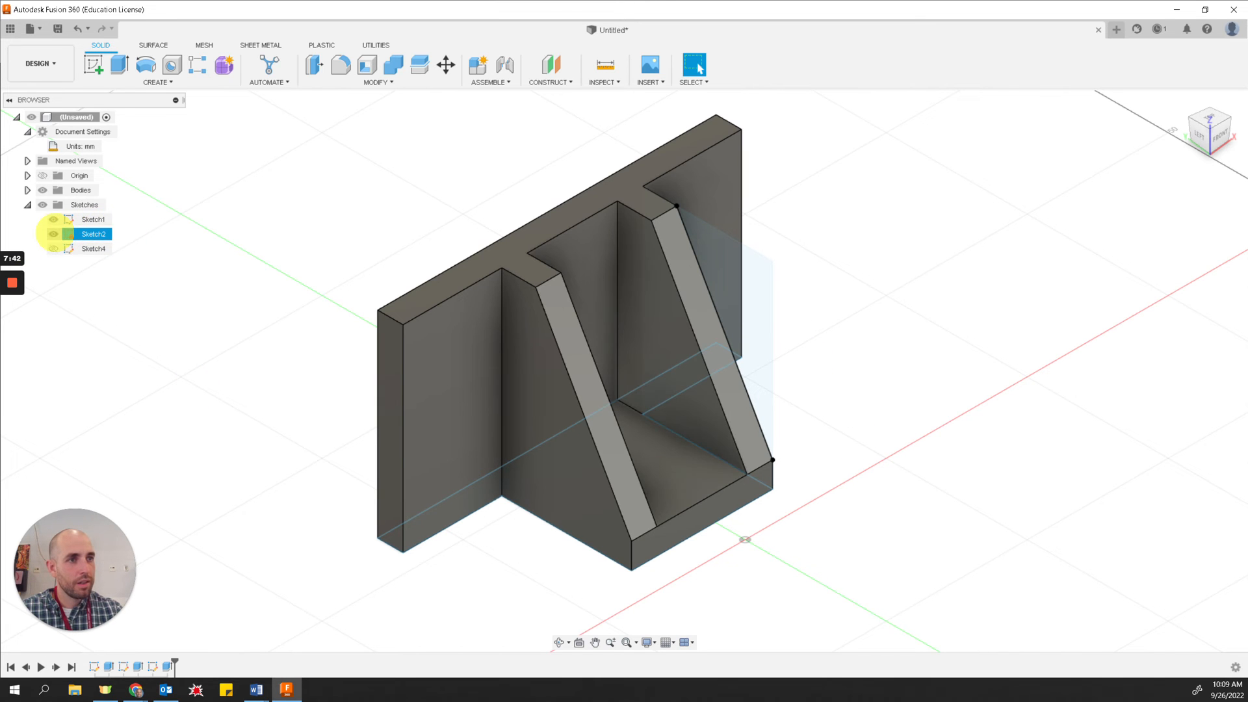
Step: Hide Sketch2 and Sketch1 so only the solid bracket is displayed
{"action": "left_click", "coordinate": [54, 234]}
{"action": "left_click", "coordinate": [54, 220]}
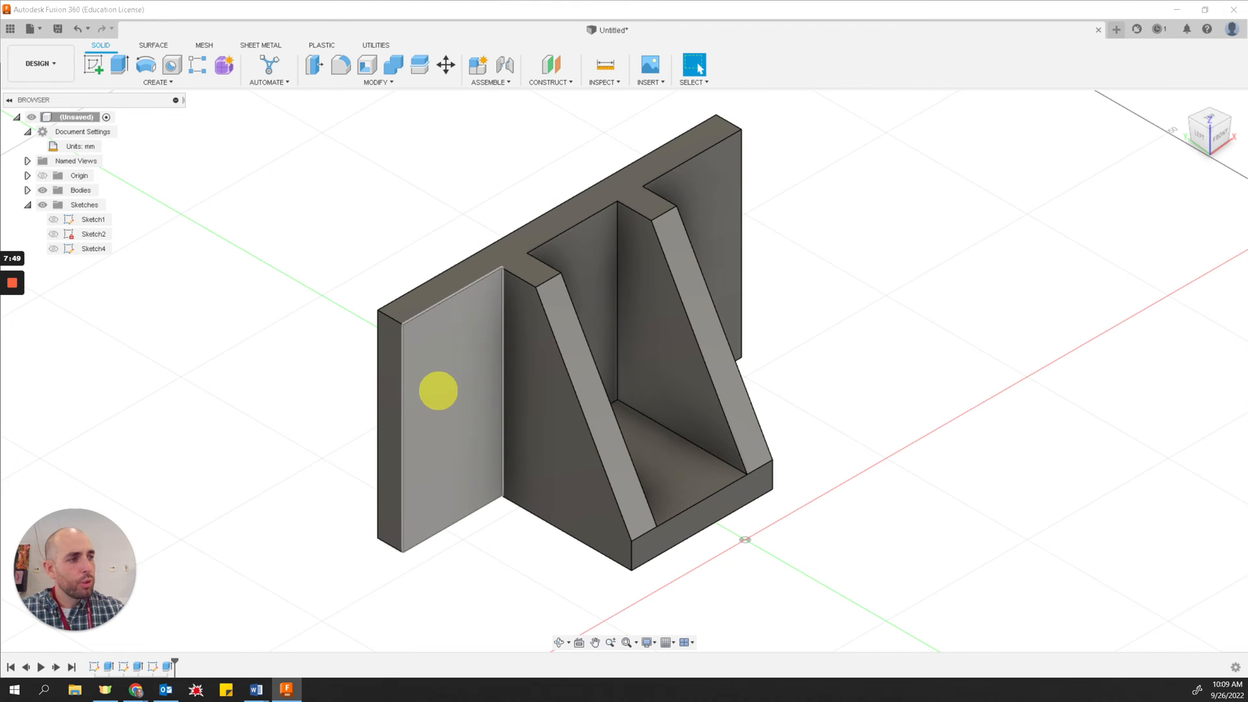
{"action": "left_click", "coordinate": [716, 243]}
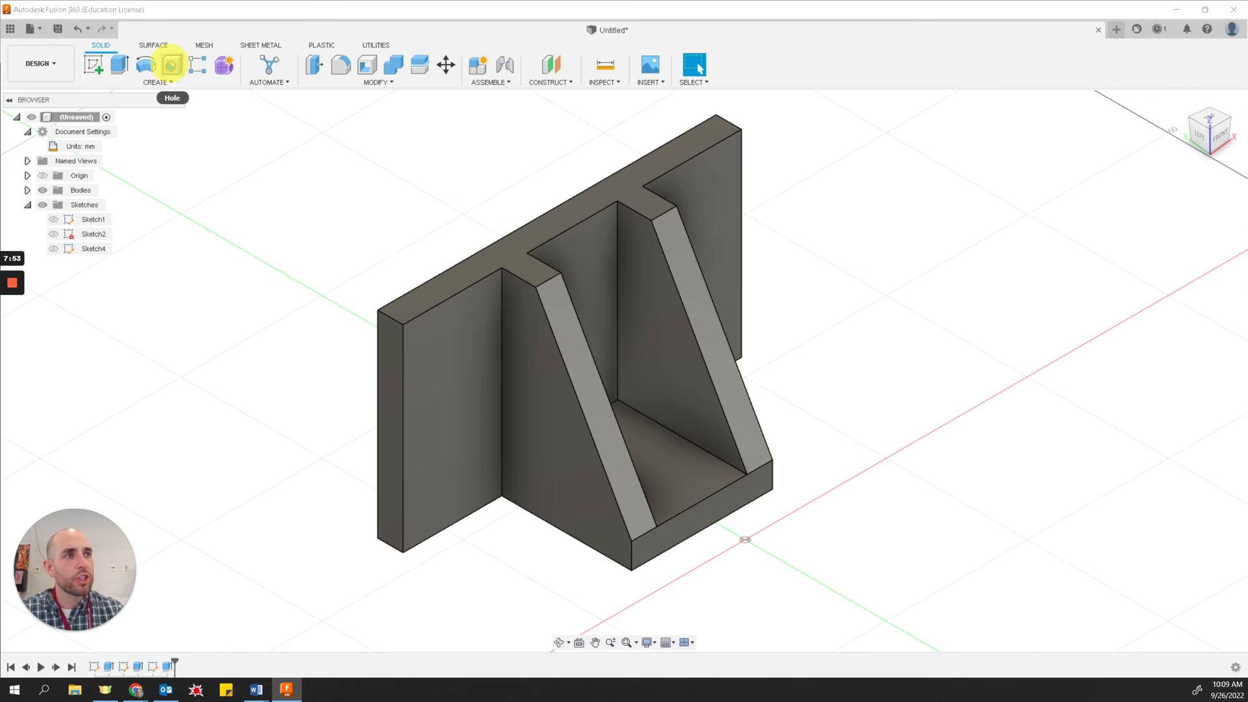
{"action": "left_click", "coordinate": [171, 65]}
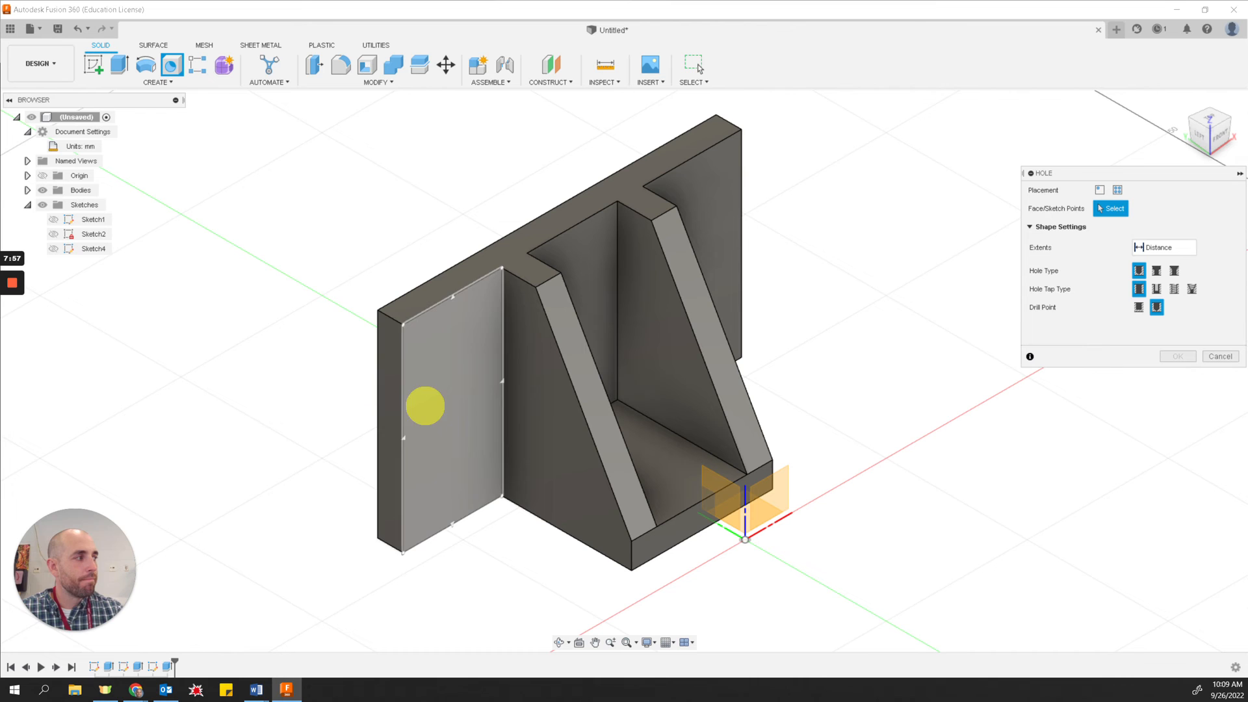
{"action": "left_click", "coordinate": [456, 422]}
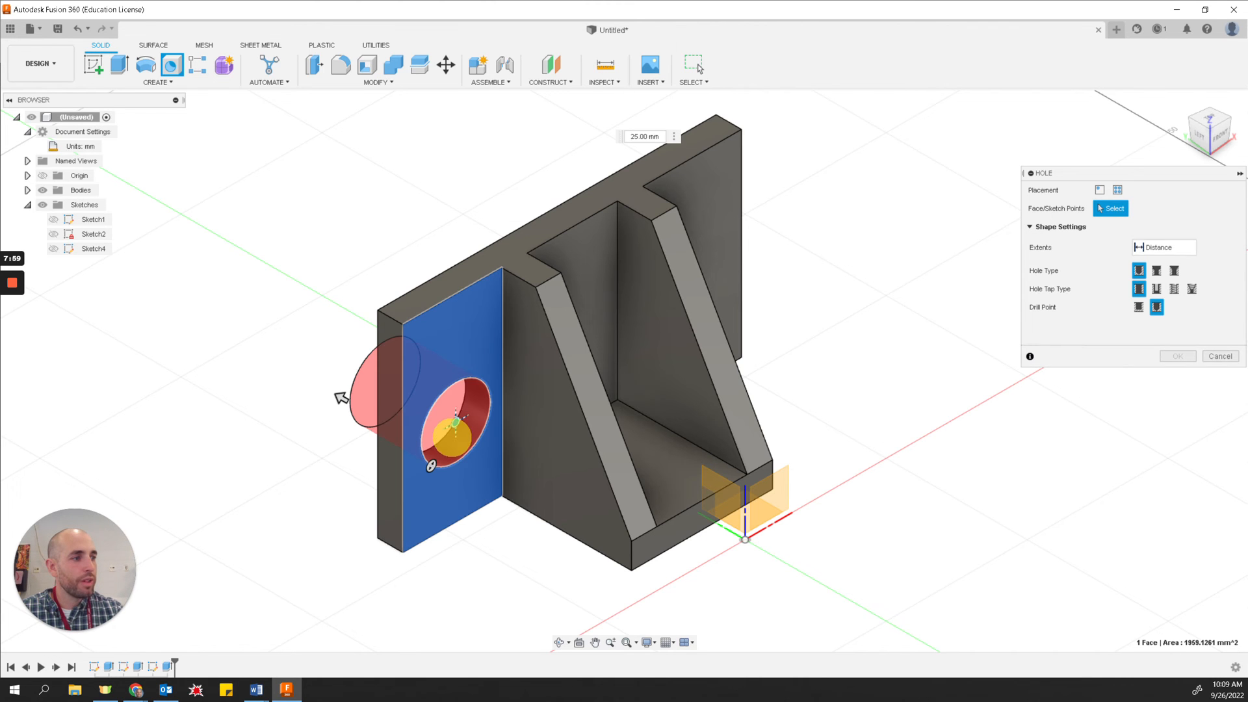
{"action": "left_click_drag", "start_coordinate": [455, 422], "coordinate": [460, 467]}
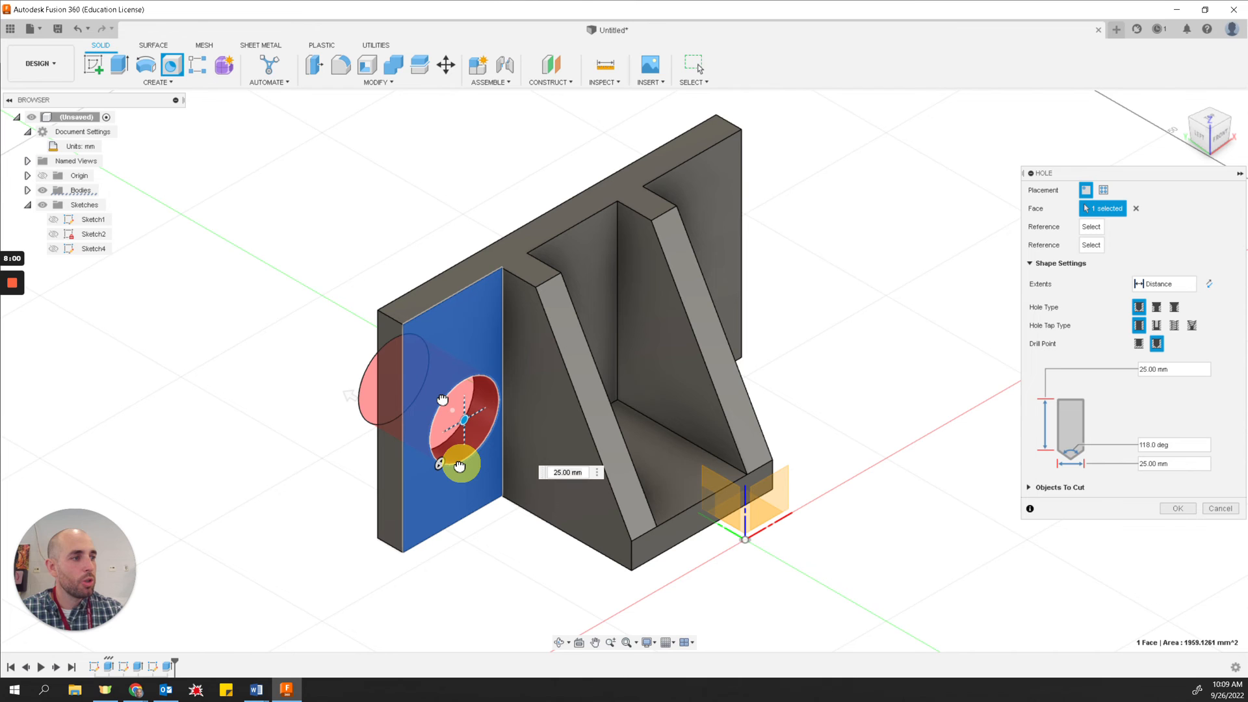
{"action": "key", "text": "Escape"}
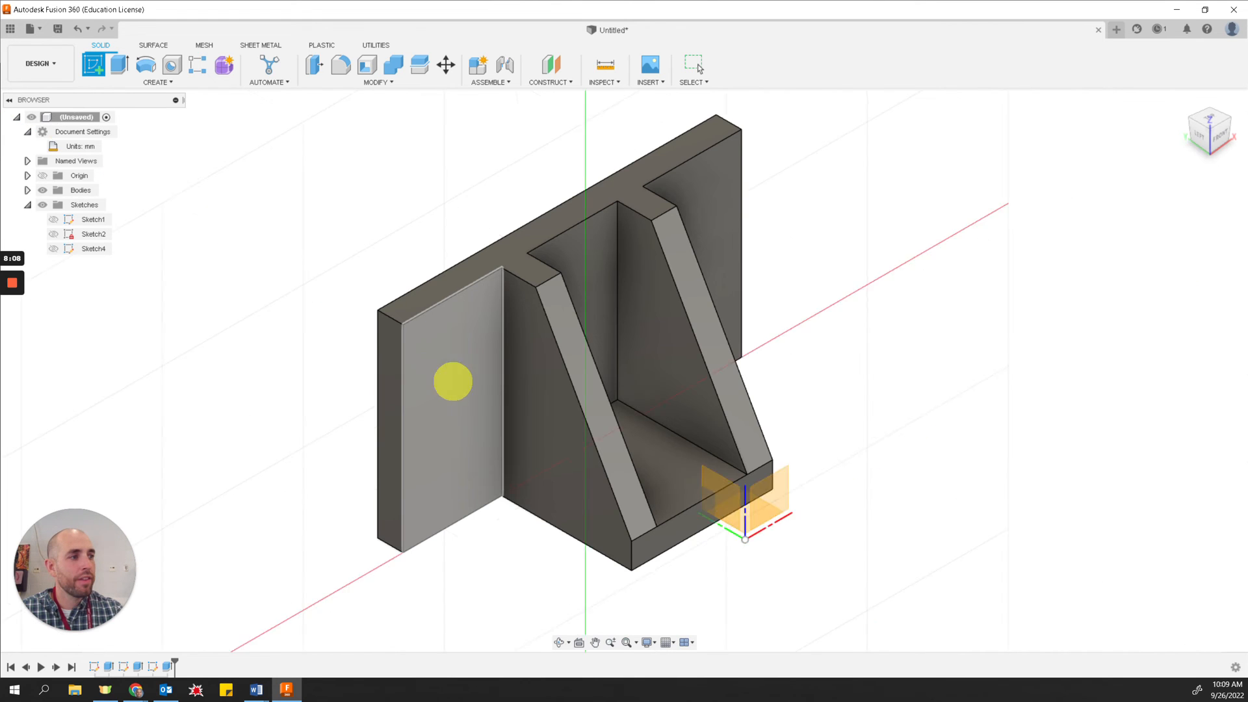
Step: Create a sketch on the back plate's left front face and place one sketch point on the plate on each side of the ribs
{"action": "left_click", "coordinate": [452, 379]}
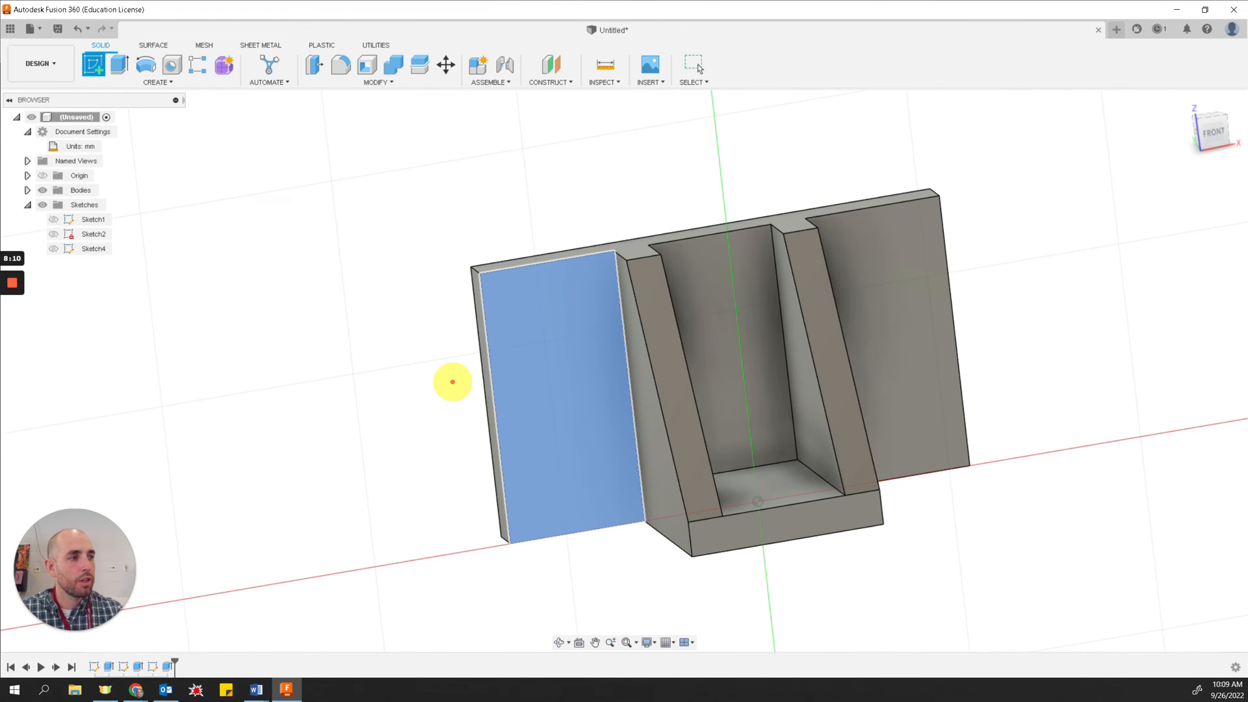
{"action": "left_click", "coordinate": [453, 381]}
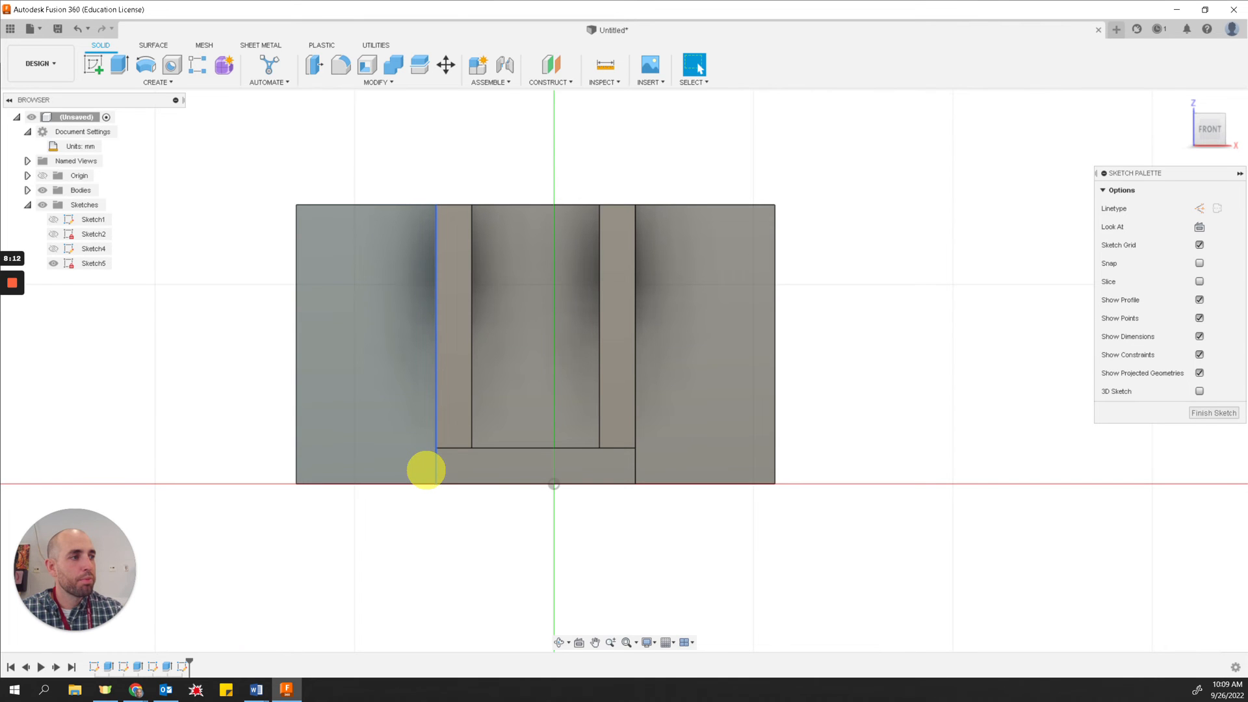
{"action": "left_click", "coordinate": [156, 82]}
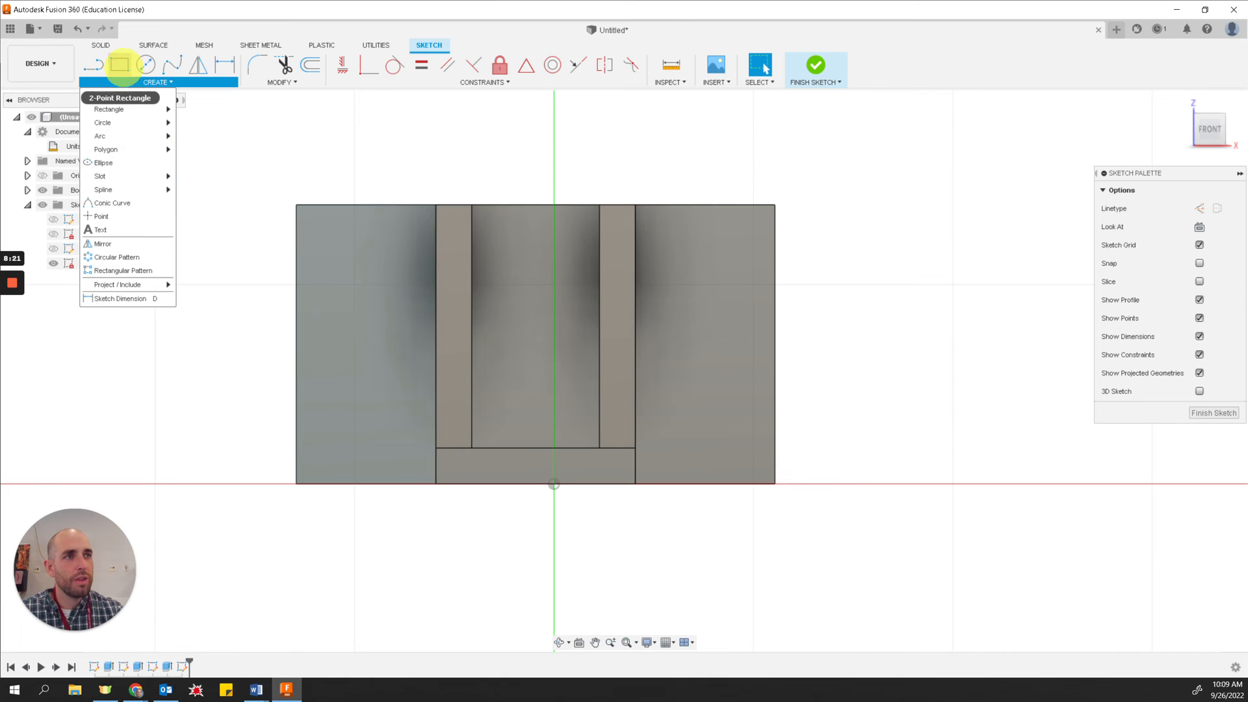
{"action": "left_click", "coordinate": [141, 82]}
{"action": "left_click", "coordinate": [141, 82]}
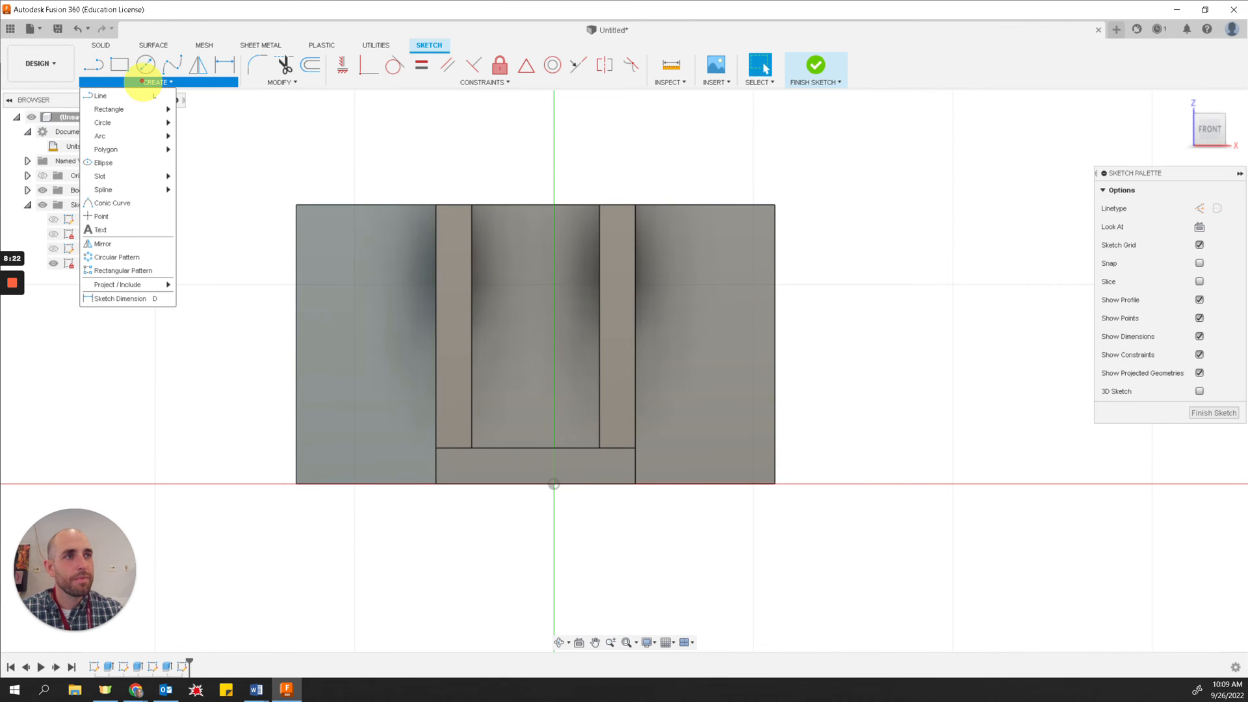
{"action": "left_click", "coordinate": [120, 218]}
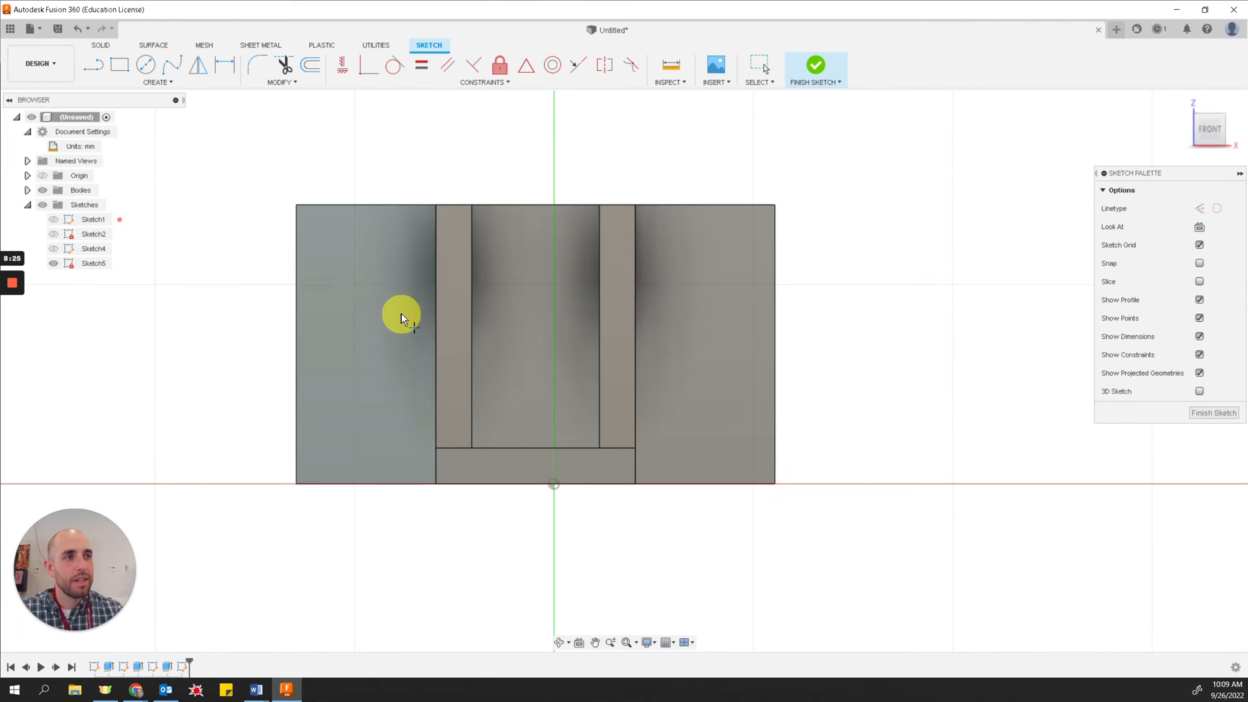
{"action": "left_click", "coordinate": [343, 342]}
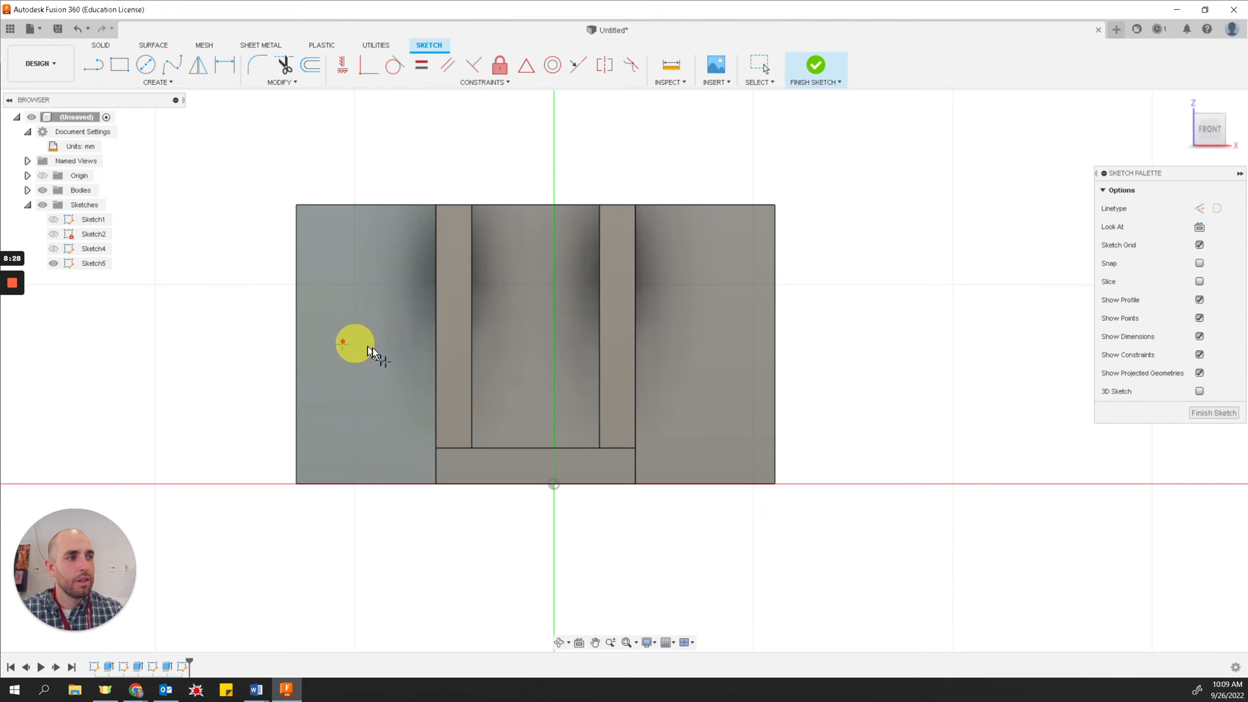
{"action": "left_click", "coordinate": [702, 324]}
{"action": "key", "text": "Escape"}
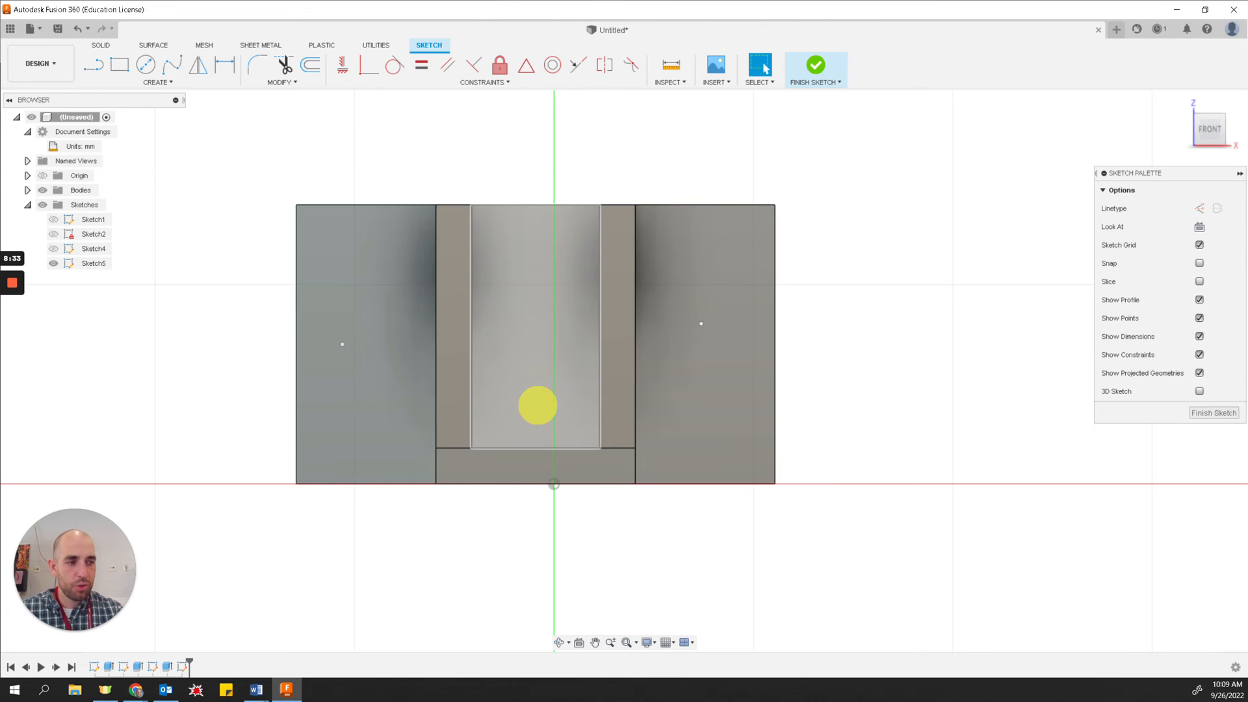
Step: Check the hole locations on the exercise drawing and dimension the left sketch point 18 mm from the plate's left edge
{"action": "key", "text": "alt+Tab"}
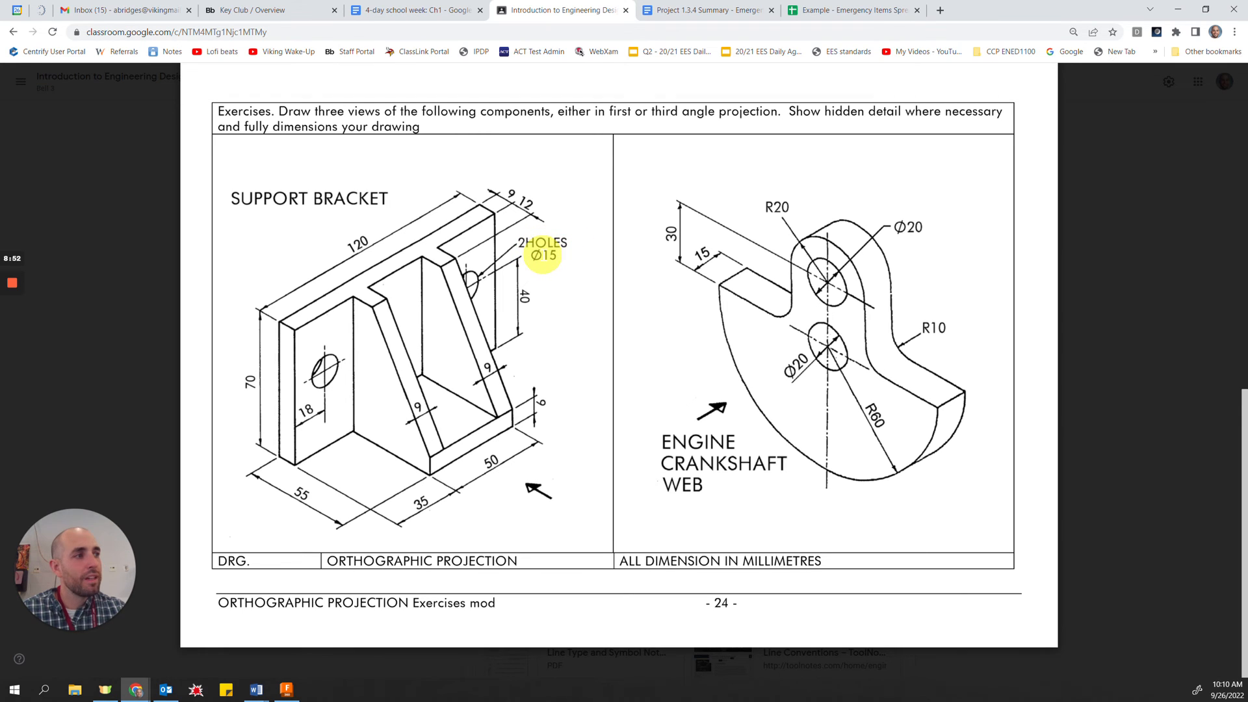
{"action": "left_click", "coordinate": [517, 332]}
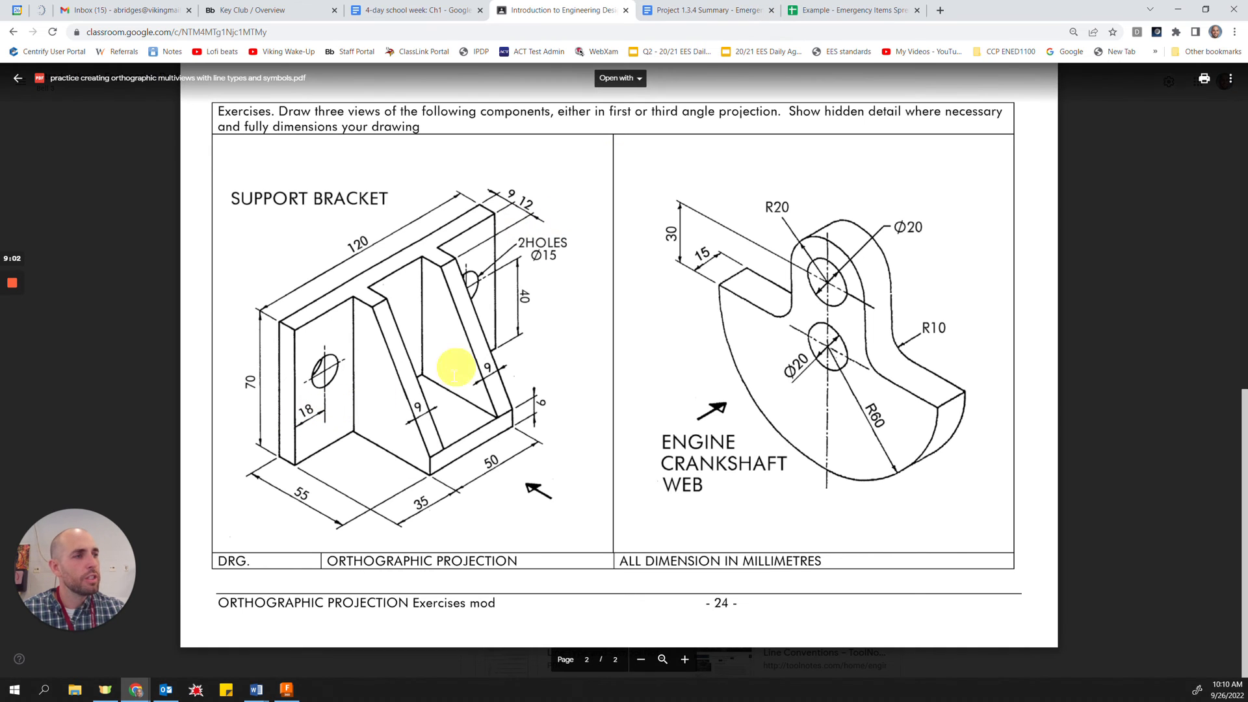
{"action": "key", "text": "alt+Tab"}
{"action": "left_click", "coordinate": [224, 65]}
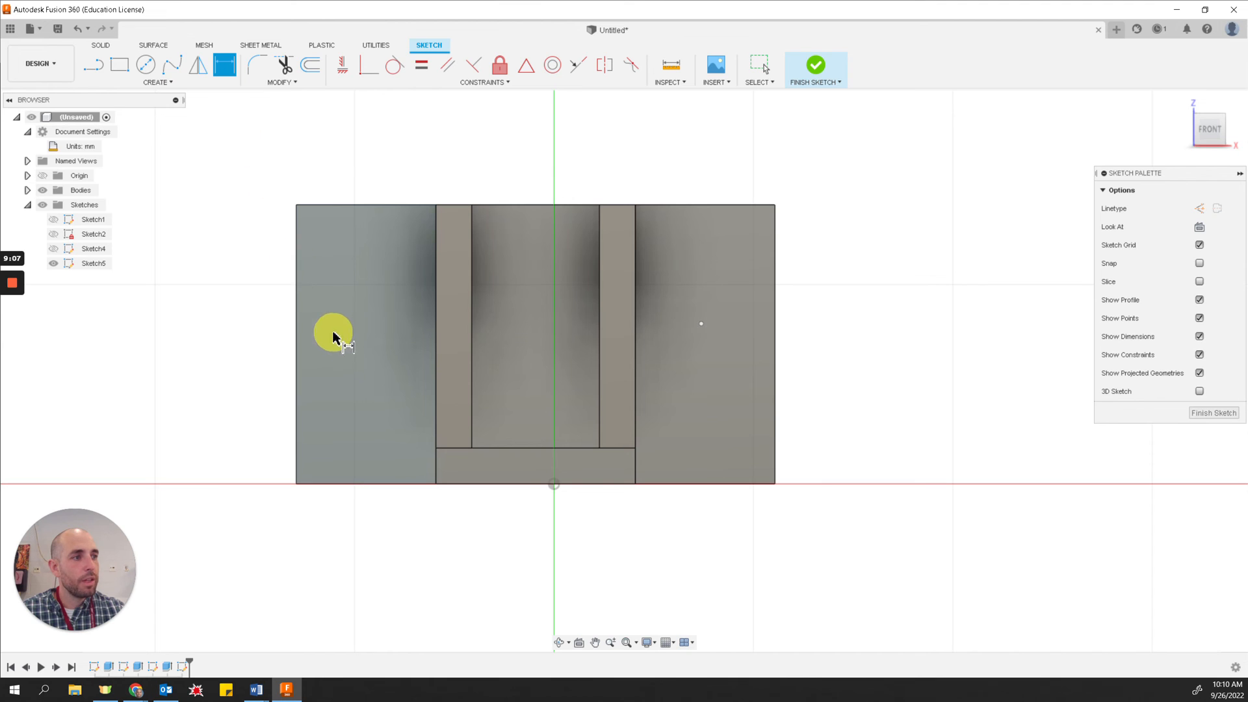
{"action": "left_click", "coordinate": [342, 345]}
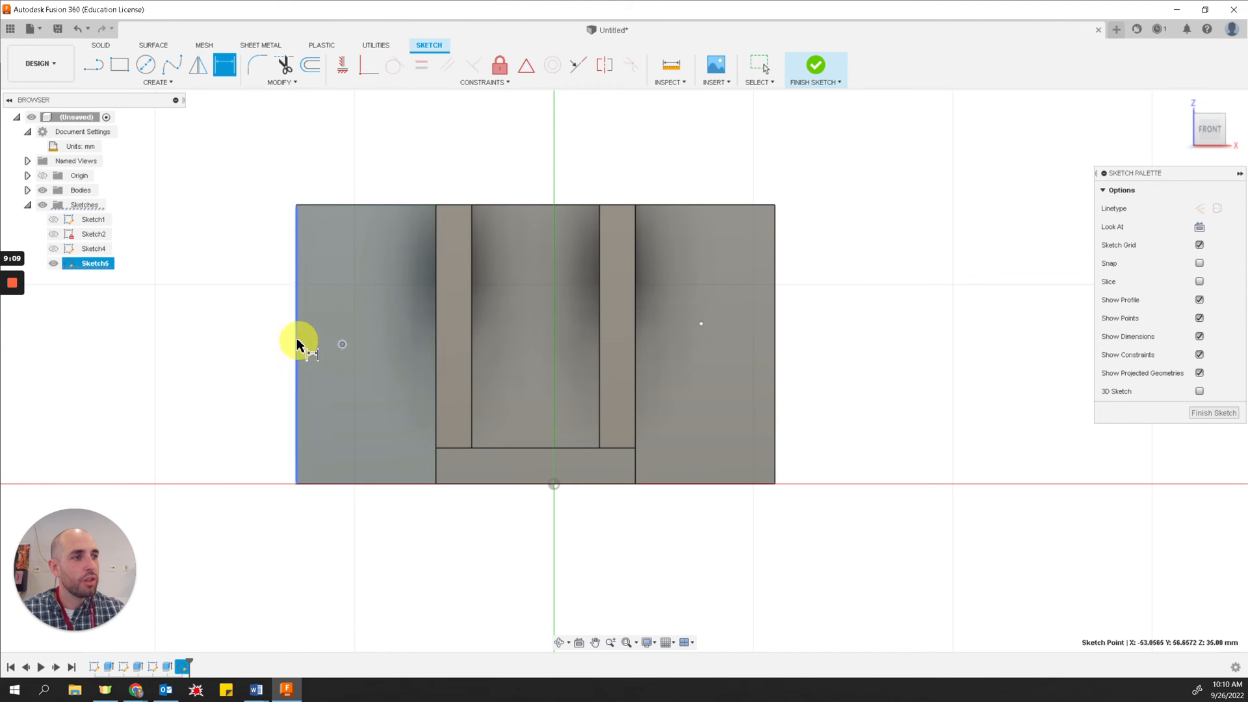
{"action": "left_click", "coordinate": [295, 343]}
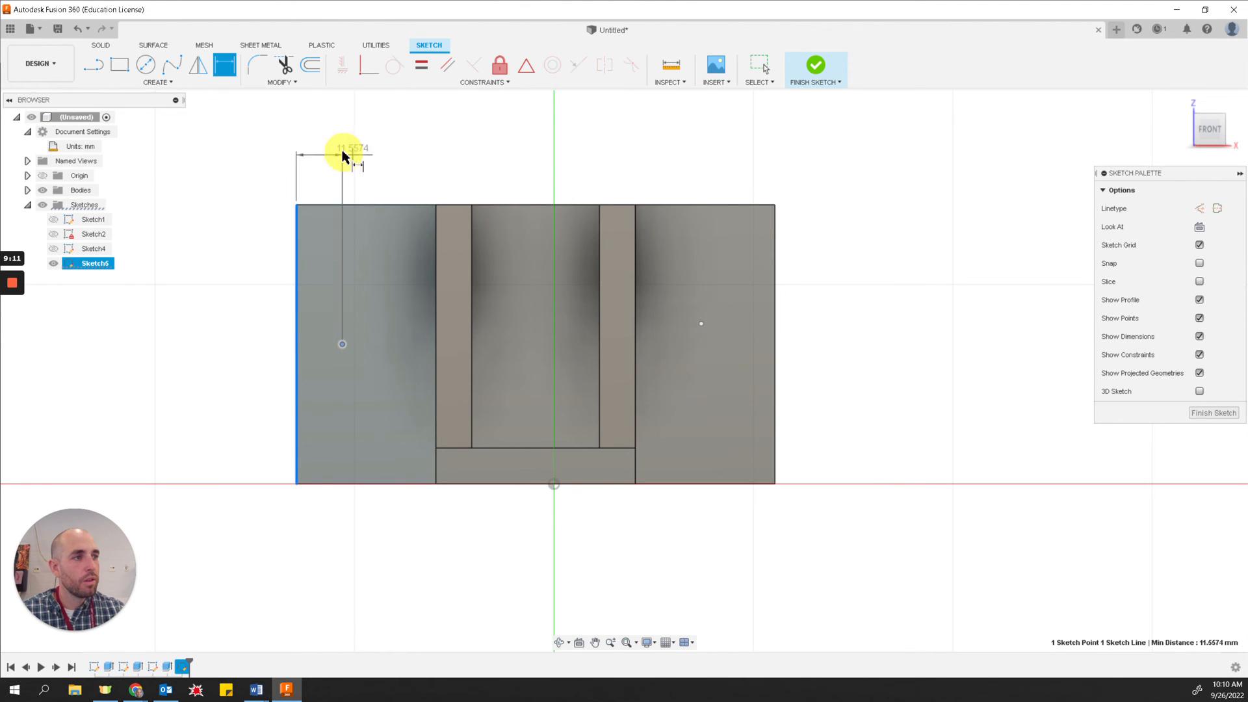
{"action": "left_click", "coordinate": [272, 146]}
{"action": "type", "text": "1"}
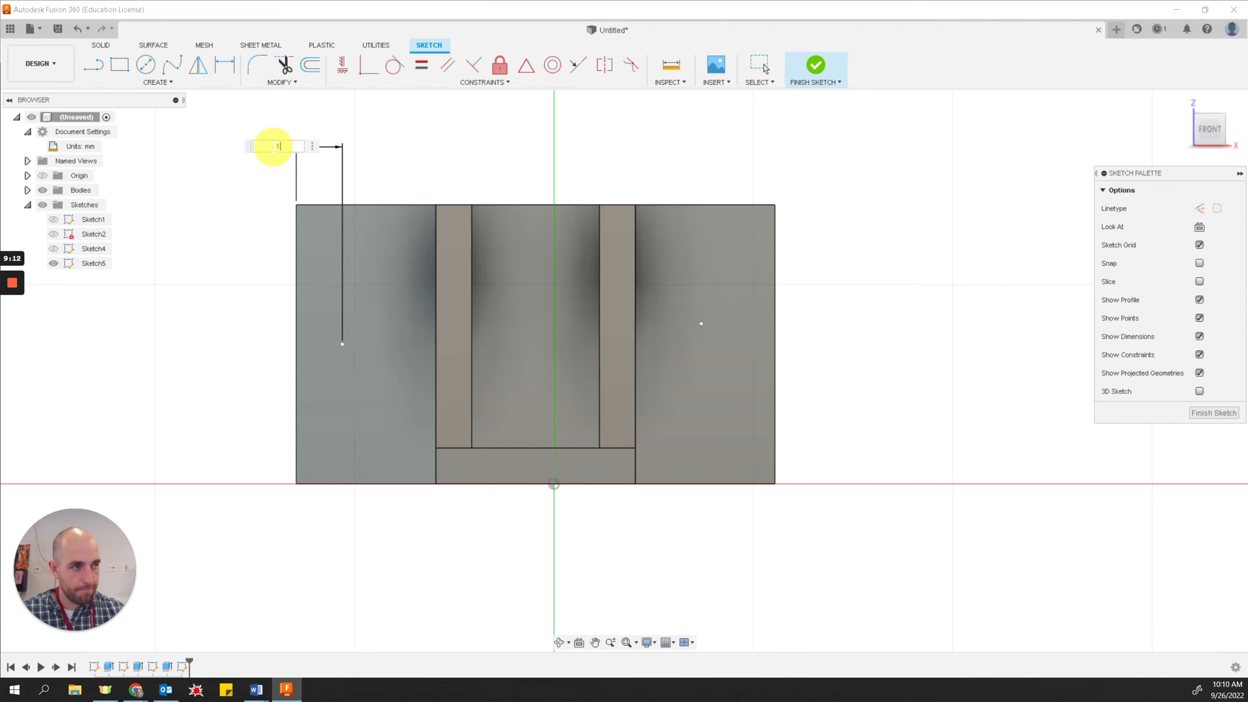
{"action": "type", "text": "8"}
{"action": "key", "text": "Return"}
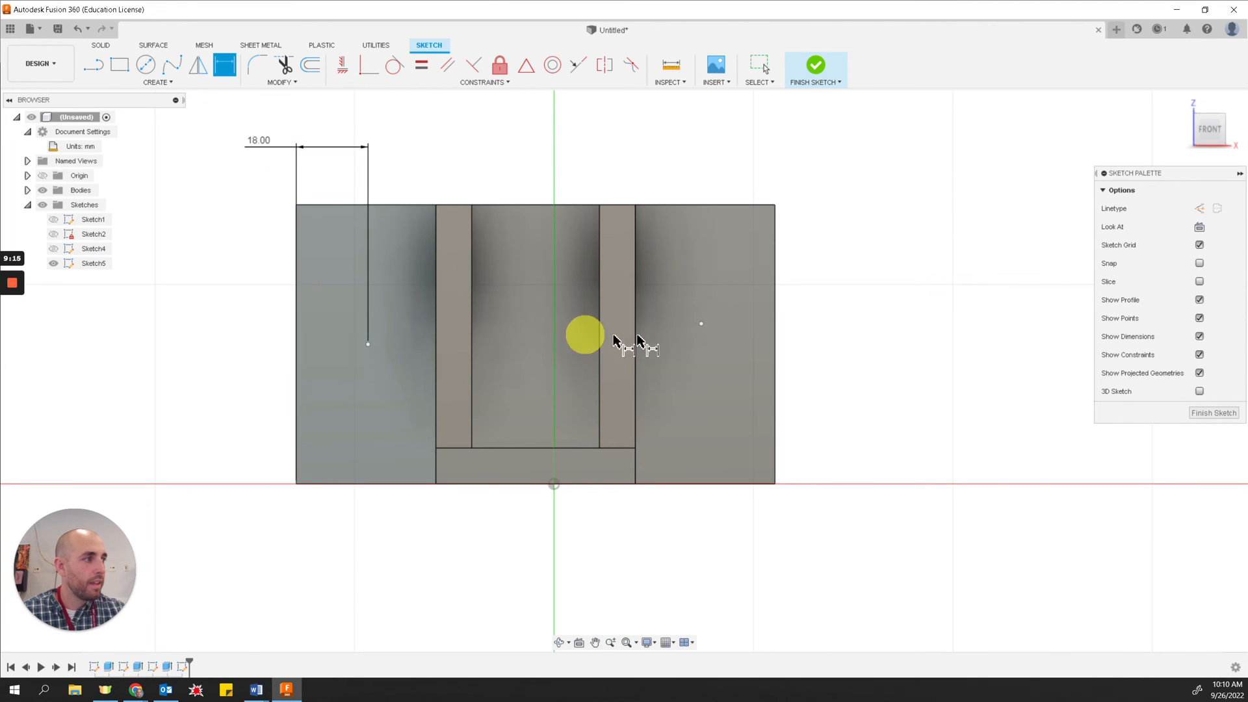
Step: Dimension the right sketch point 18 mm from the plate's right edge
{"action": "left_click", "coordinate": [698, 325]}
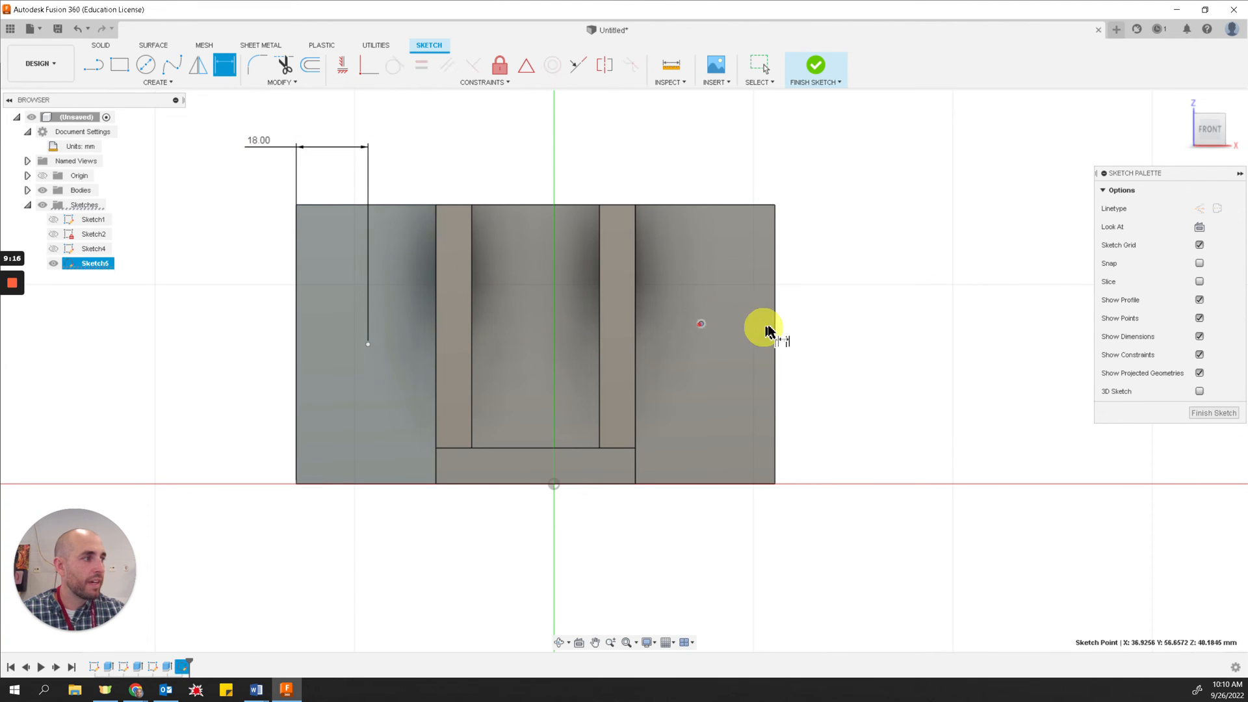
{"action": "left_click", "coordinate": [775, 328]}
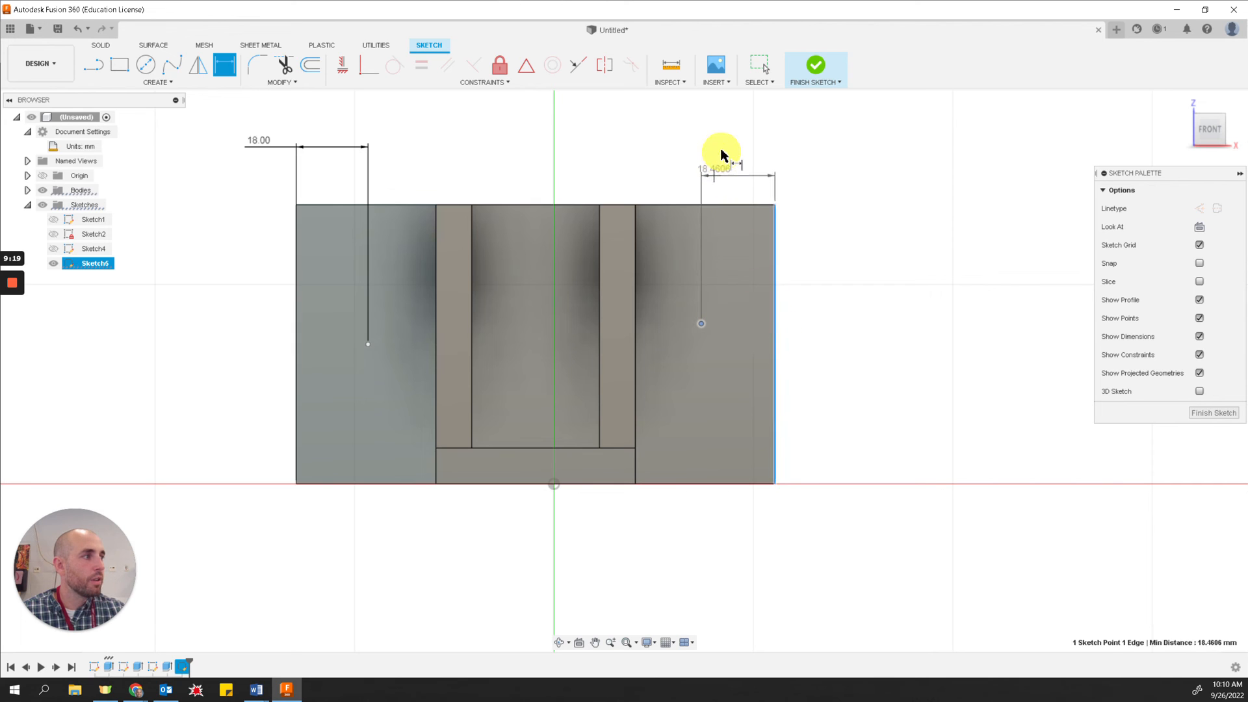
{"action": "left_click", "coordinate": [810, 151]}
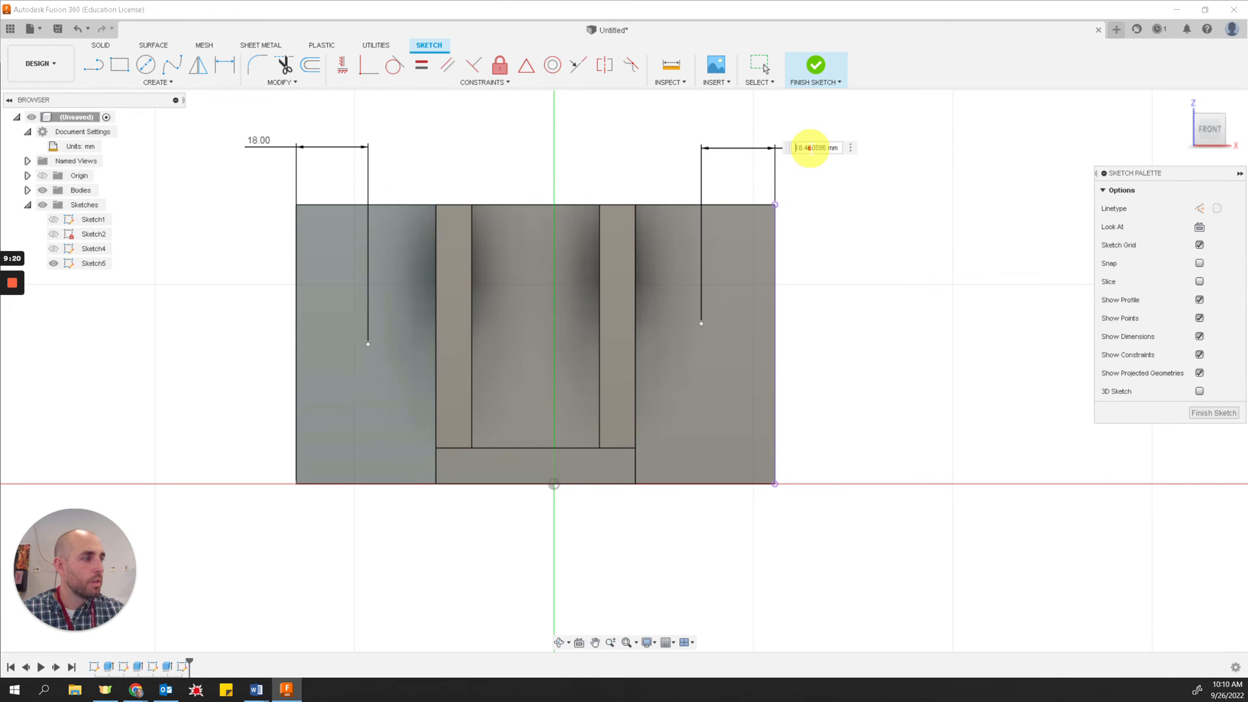
{"action": "type", "text": "18"}
{"action": "key", "text": "Return"}
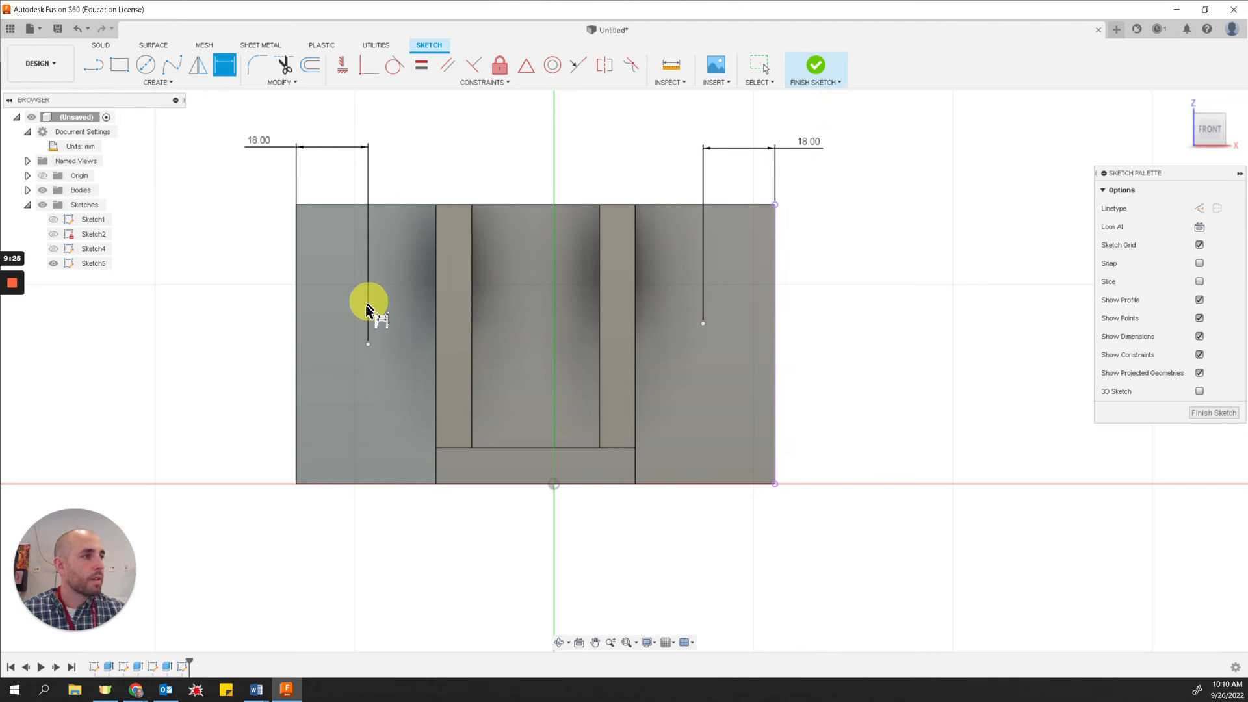
Step: Dimension the left sketch point 40 mm above the plate's bottom edge
{"action": "left_click", "coordinate": [363, 345]}
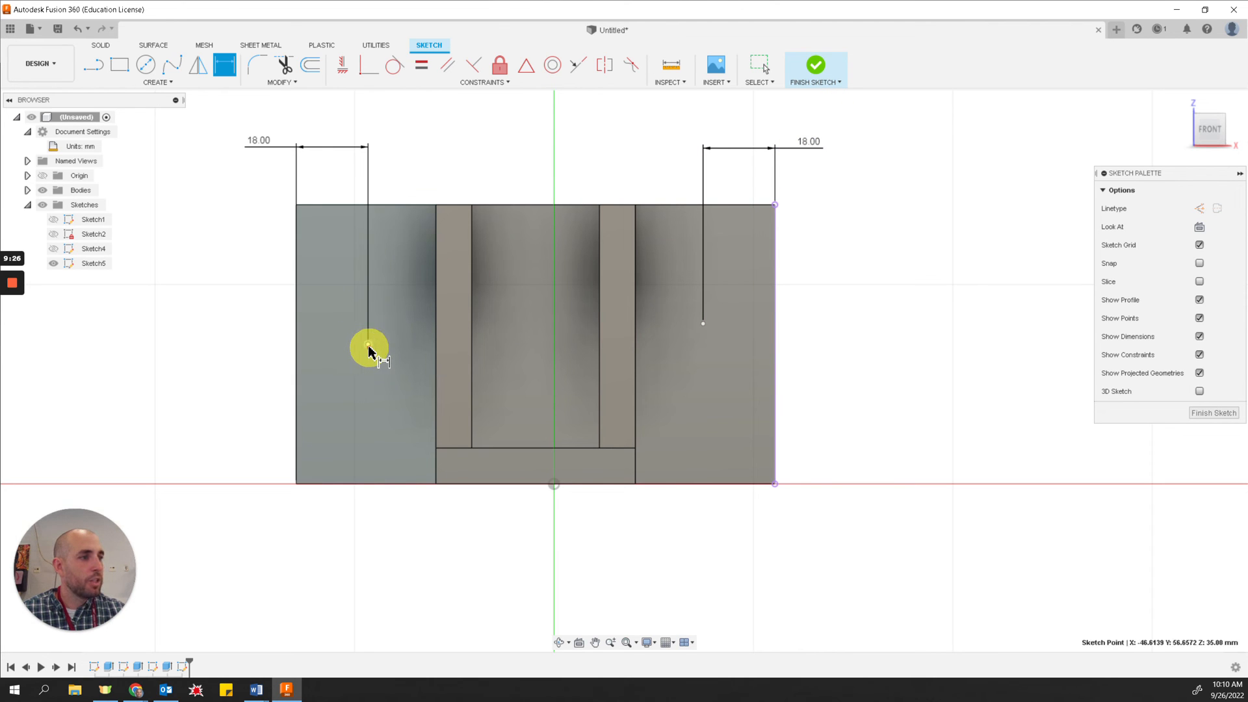
{"action": "left_click", "coordinate": [363, 484]}
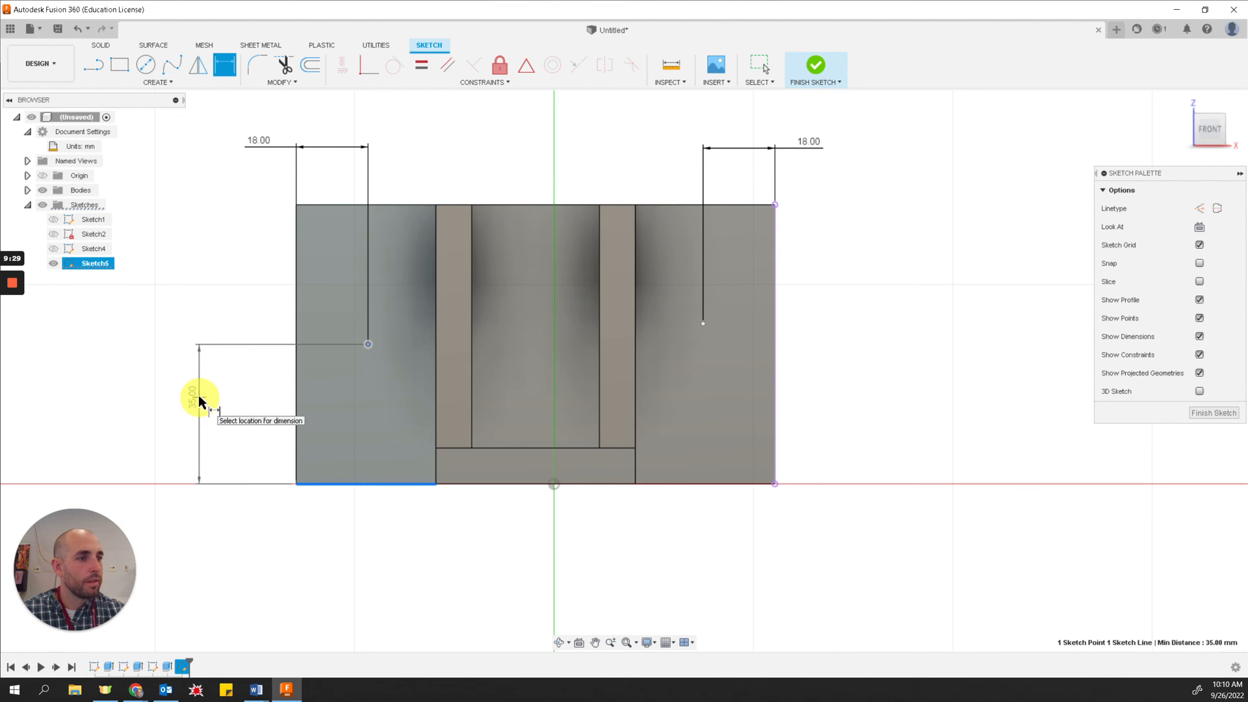
{"action": "left_click", "coordinate": [201, 398]}
{"action": "key", "text": "Return"}
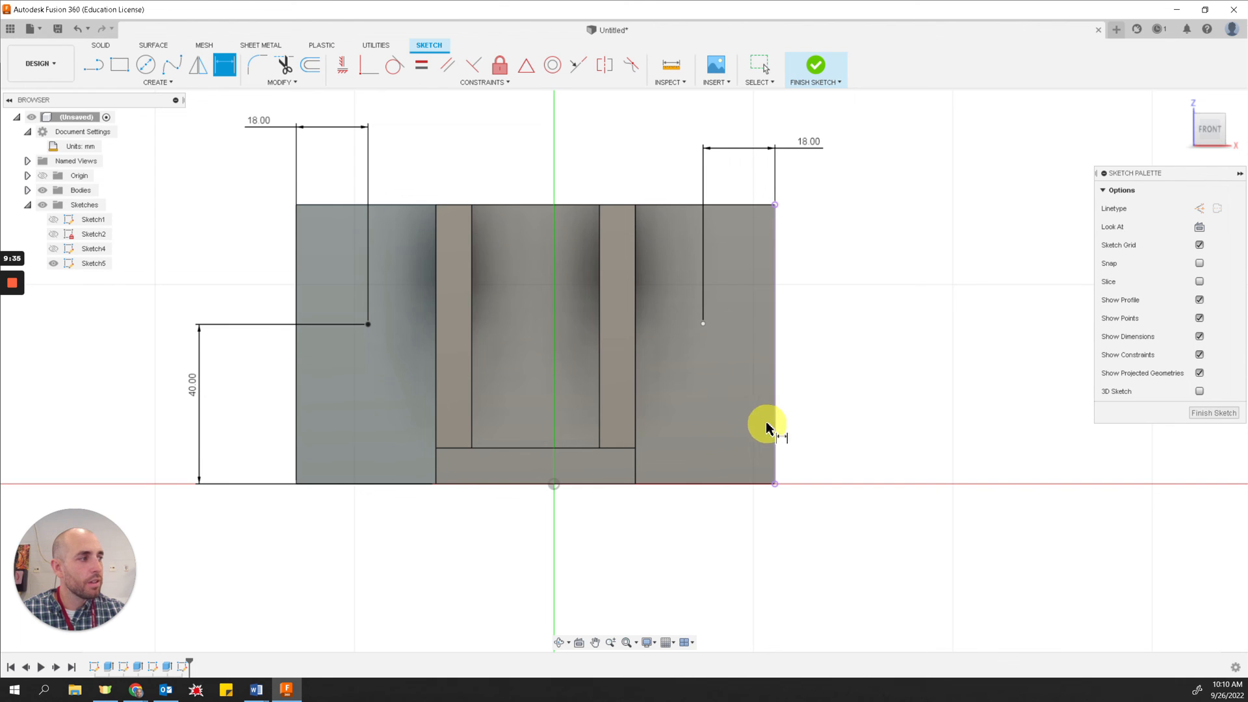
{"action": "key", "text": "Escape"}
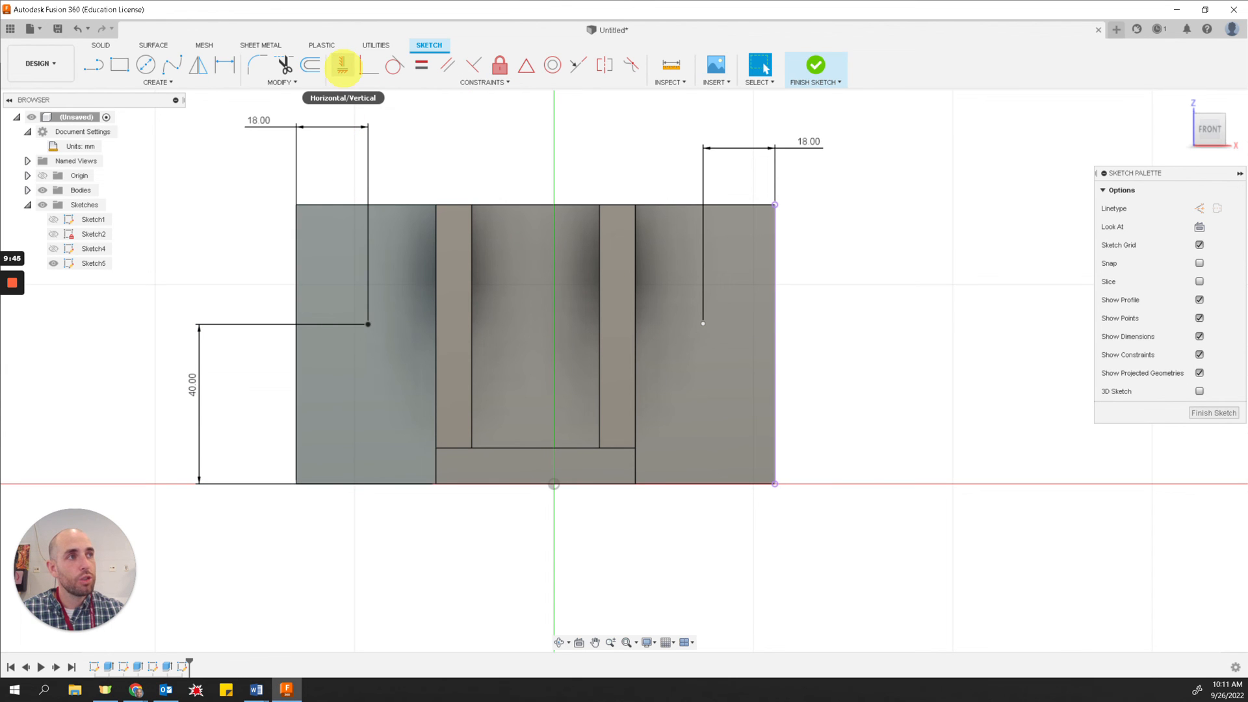
Step: Align the two sketch points at the same height with a Horizontal/Vertical constraint
{"action": "left_click", "coordinate": [342, 65]}
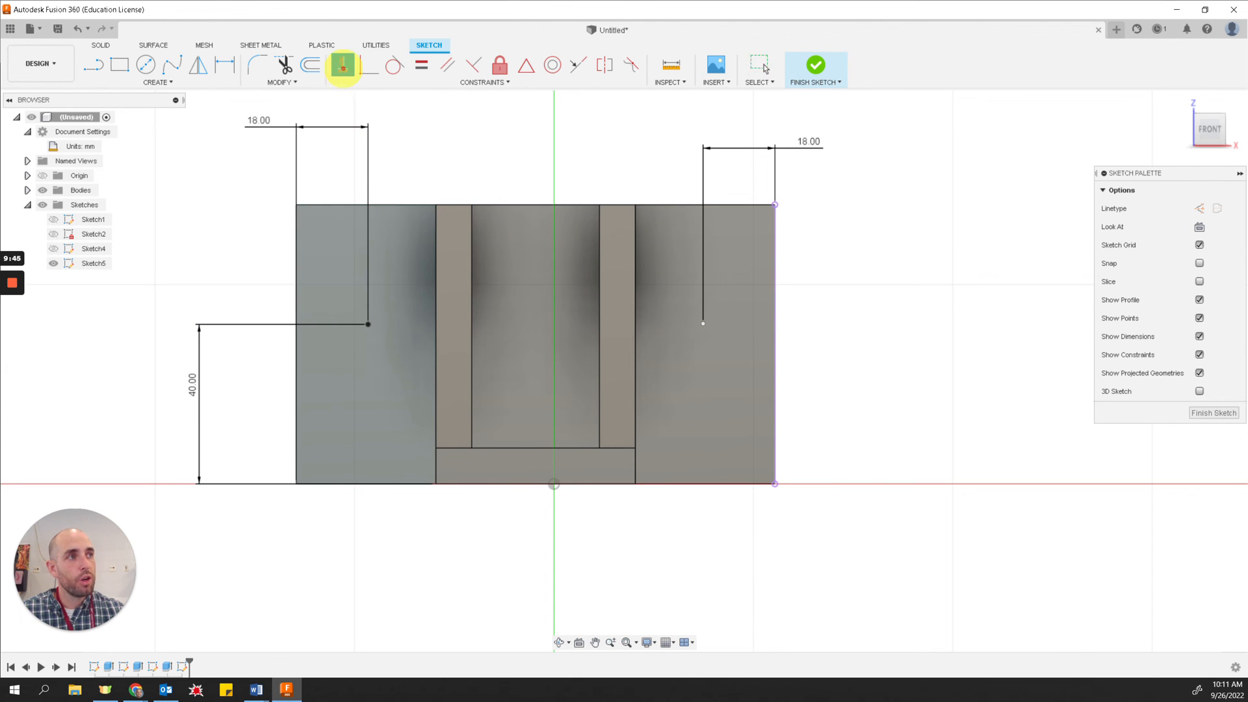
{"action": "left_click", "coordinate": [368, 325]}
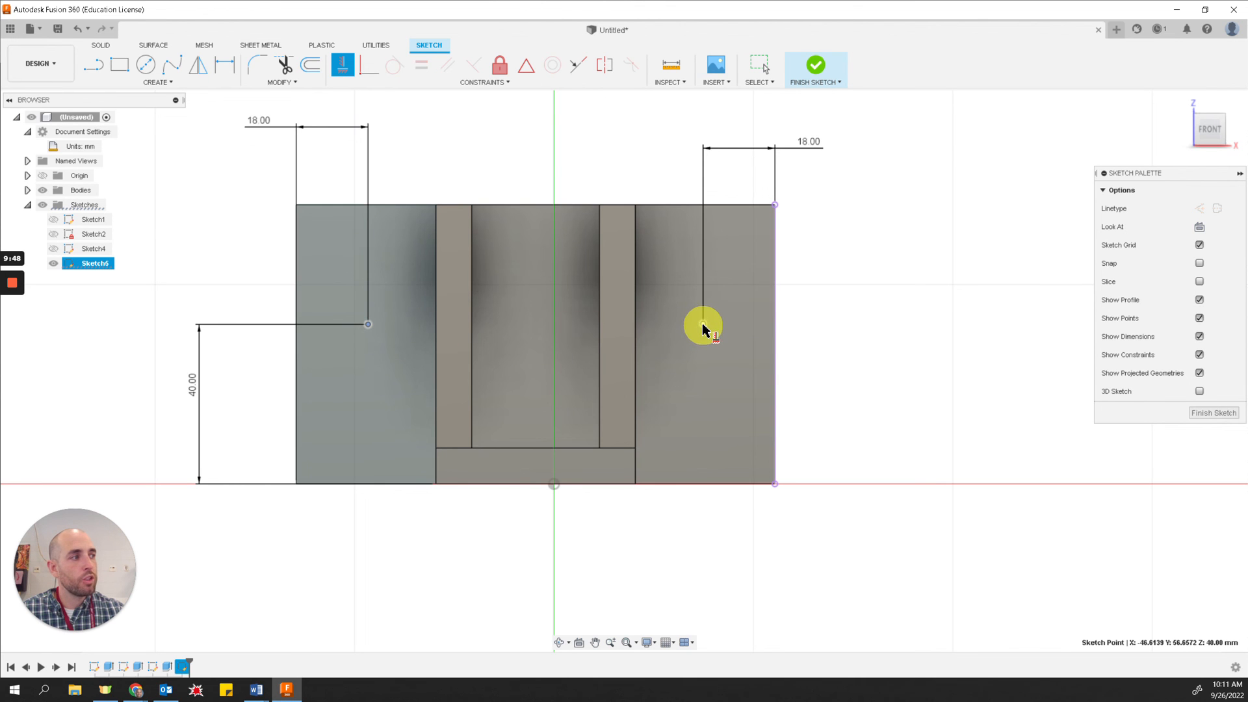
{"action": "left_click", "coordinate": [702, 325]}
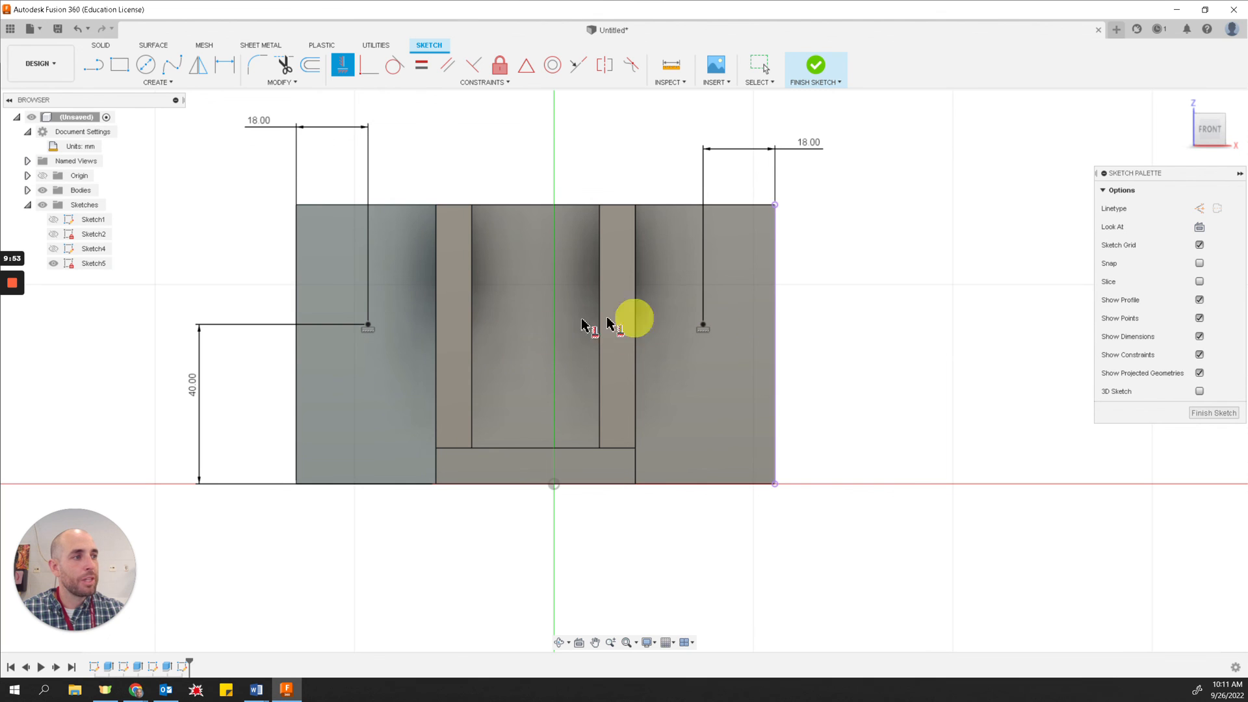
{"action": "key", "text": "Escape"}
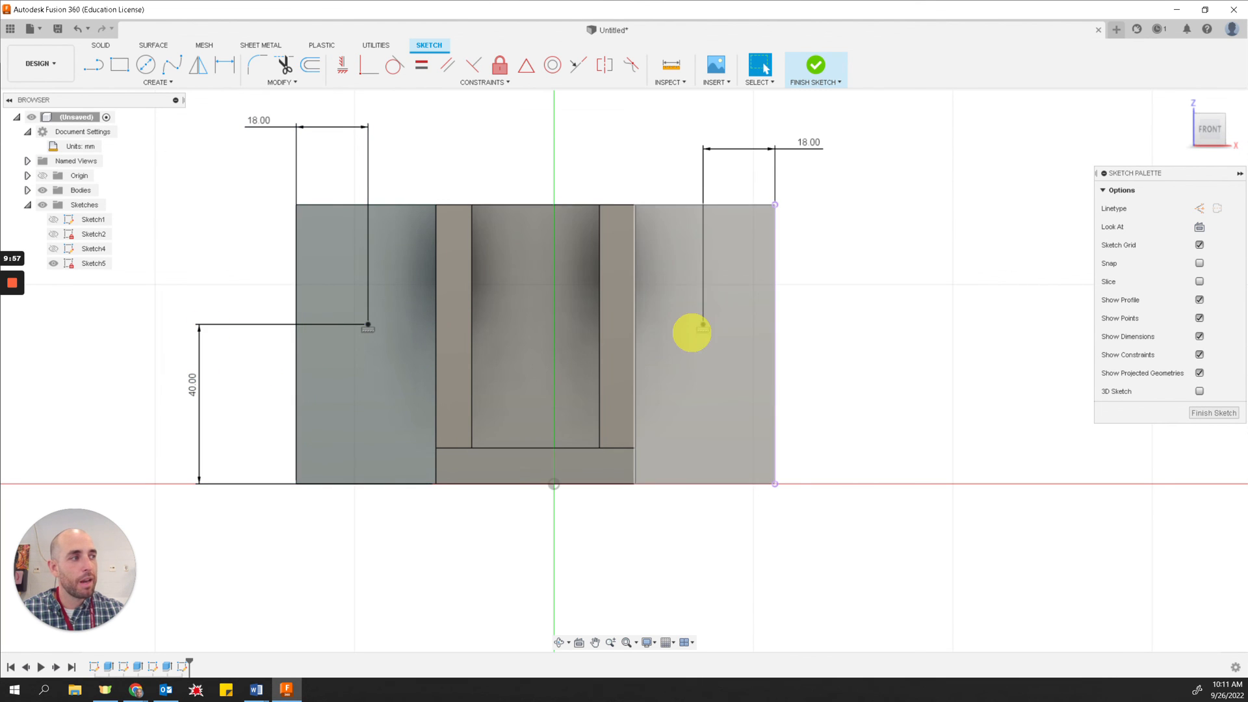
Step: Add a driven height dimension from the plate's bottom edge to the right sketch point and finish the sketch
{"action": "left_click", "coordinate": [718, 484]}
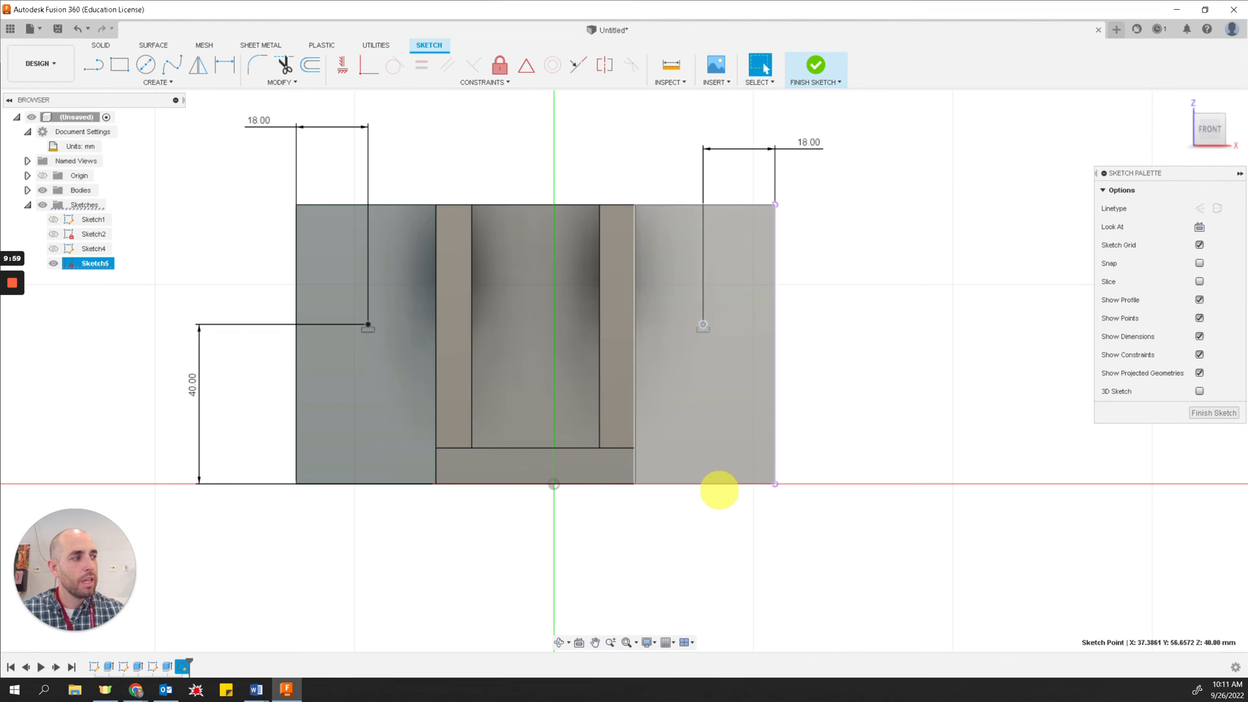
{"action": "left_click", "coordinate": [811, 465]}
{"action": "left_click", "coordinate": [224, 64]}
{"action": "left_click", "coordinate": [702, 324]}
{"action": "left_click", "coordinate": [693, 483]}
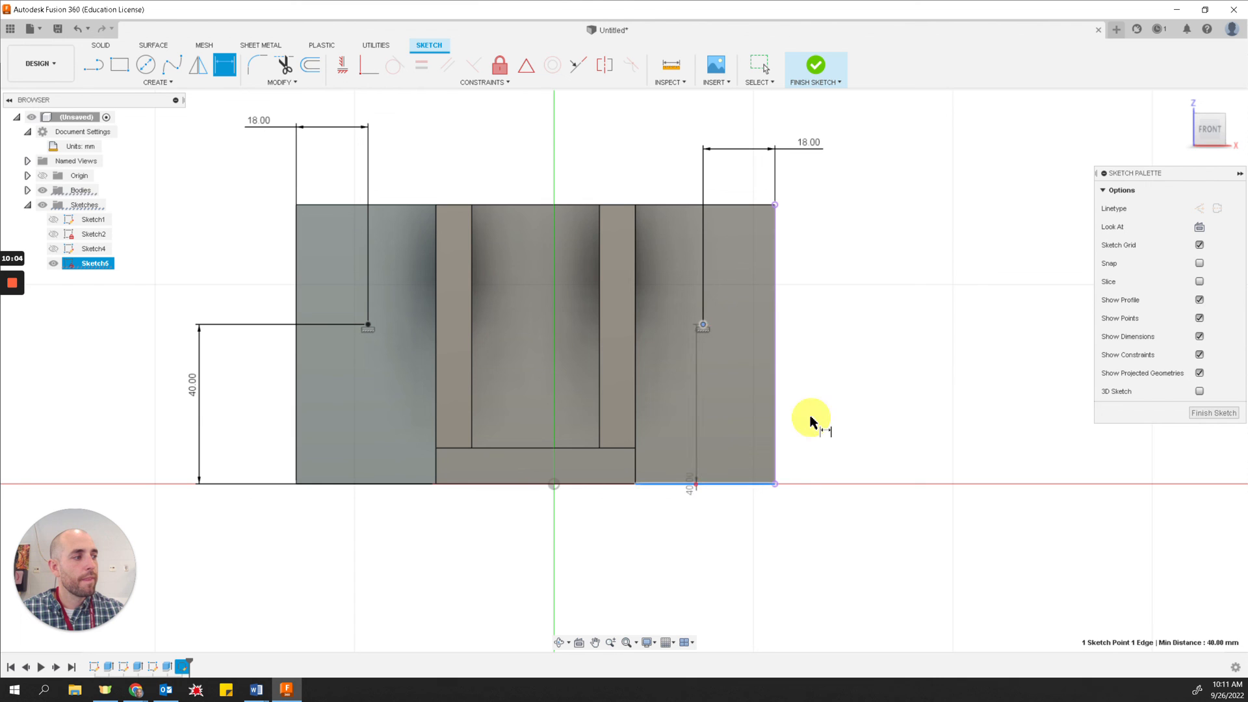
{"action": "left_click", "coordinate": [838, 384]}
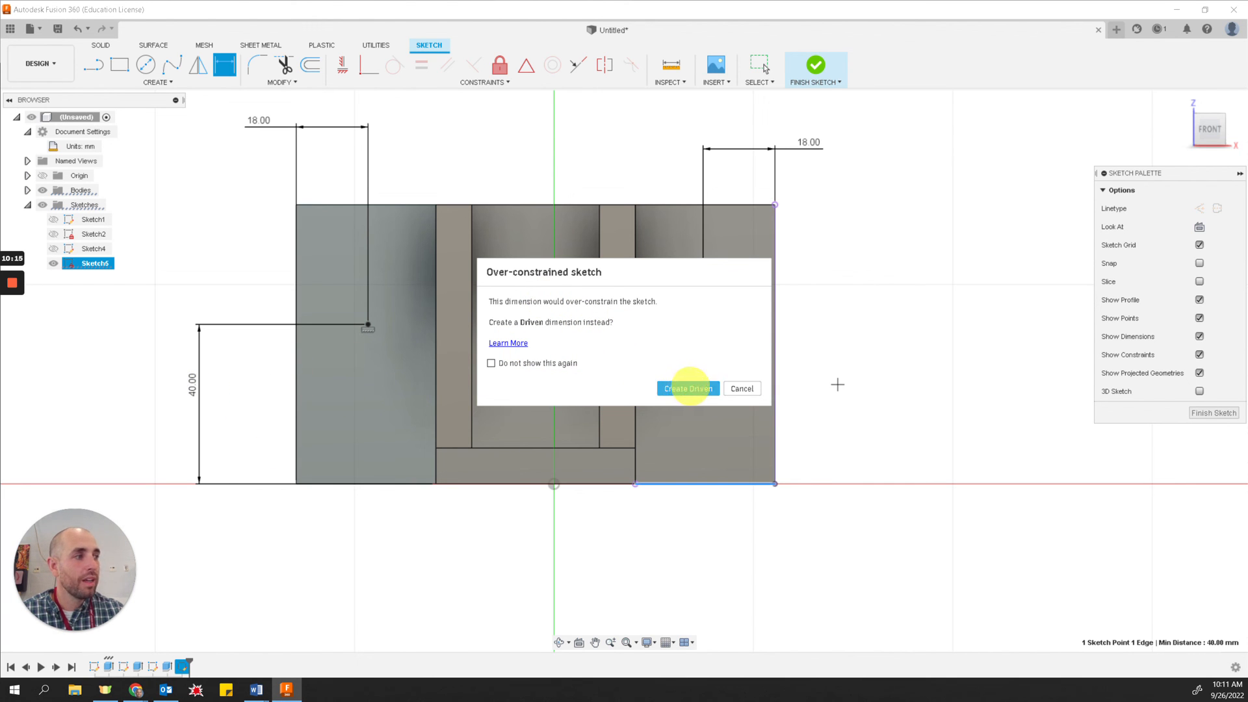
{"action": "left_click", "coordinate": [689, 388]}
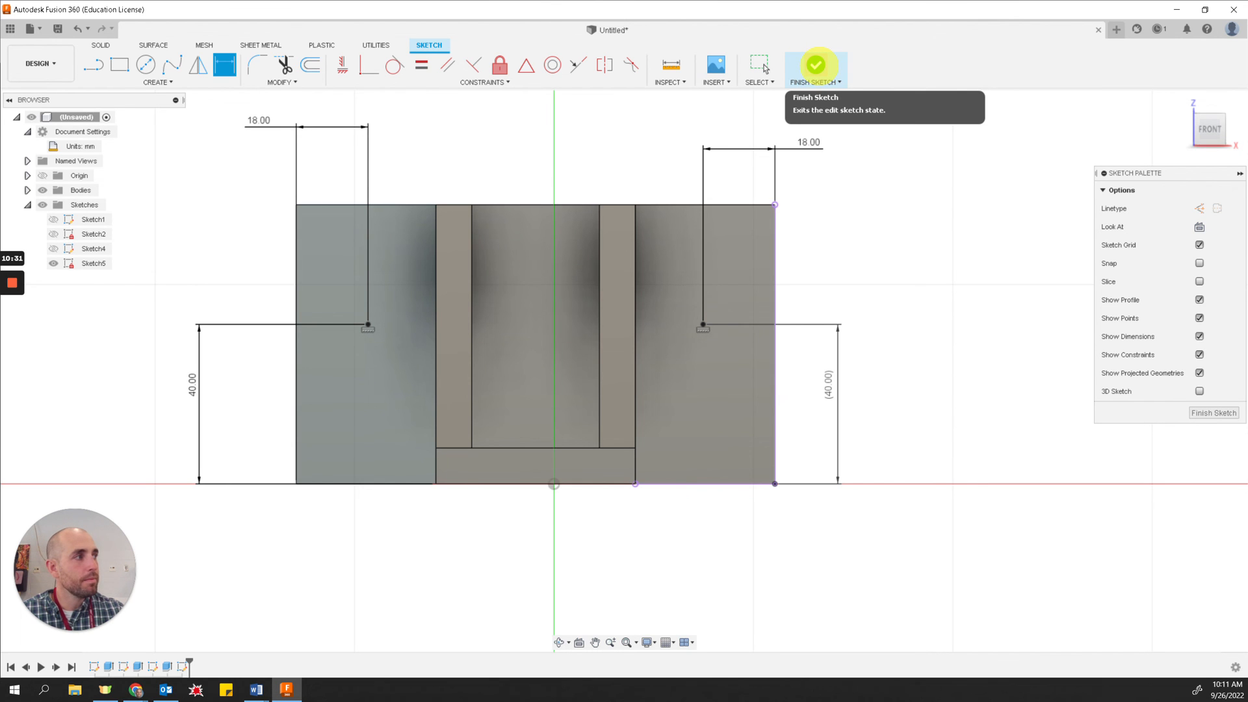
{"action": "left_click", "coordinate": [815, 65]}
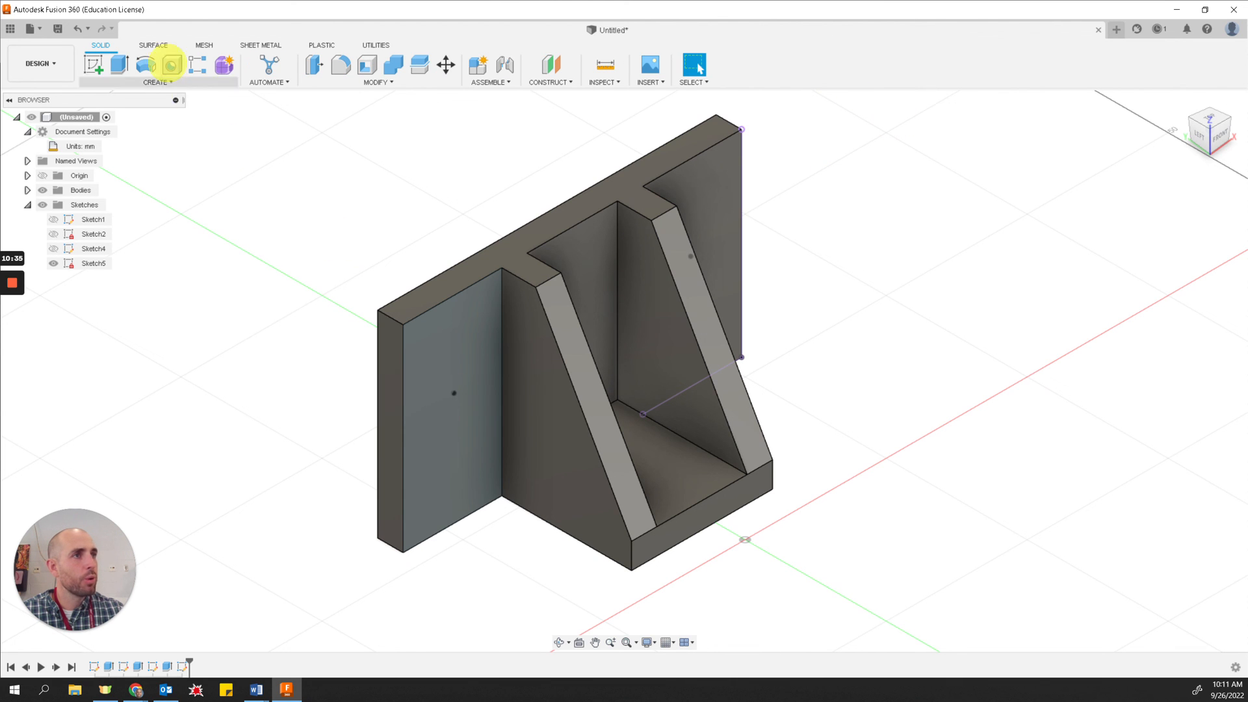
Step: Start a Hole feature placed on both sketch points of the back plate
{"action": "left_click", "coordinate": [172, 64]}
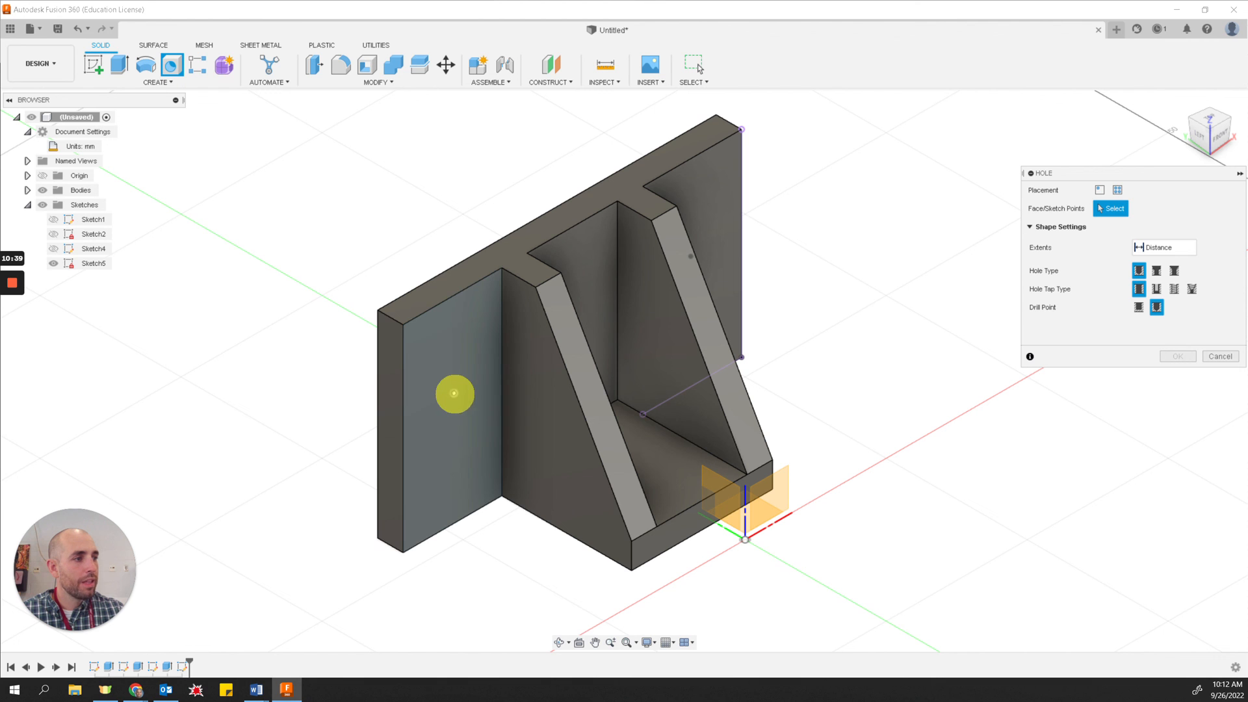
{"action": "left_click", "coordinate": [454, 393]}
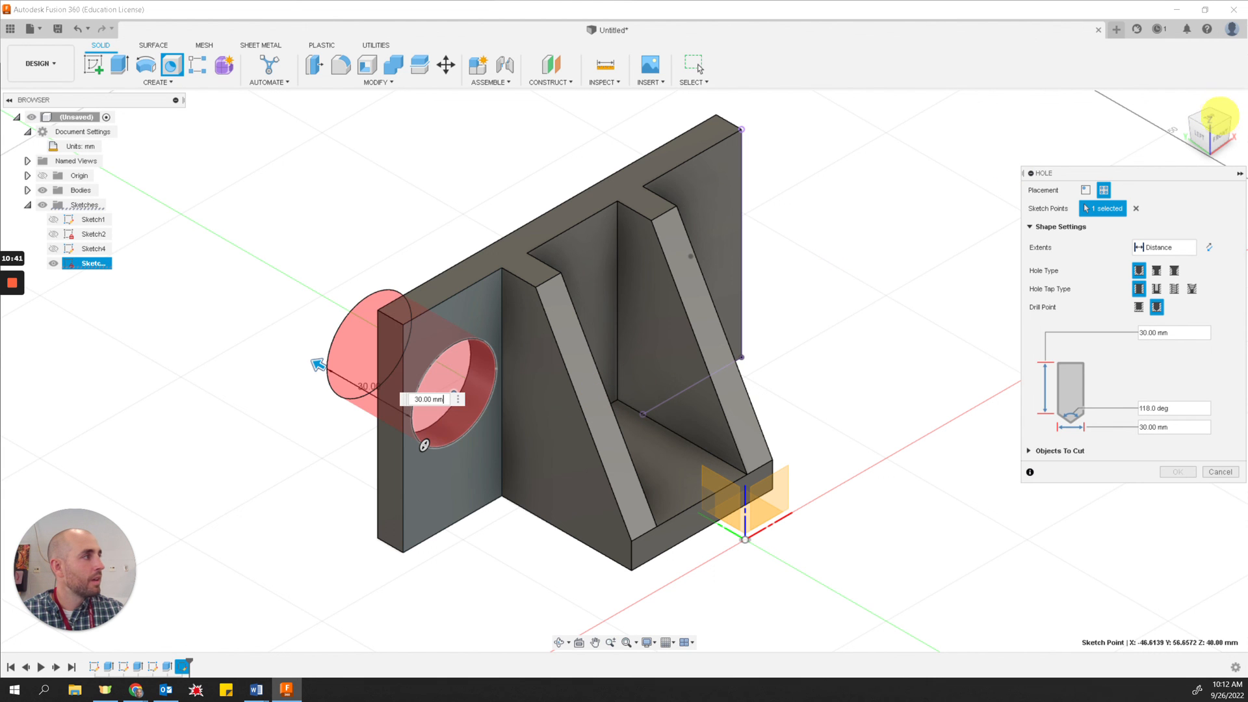
{"action": "left_click", "coordinate": [1229, 120]}
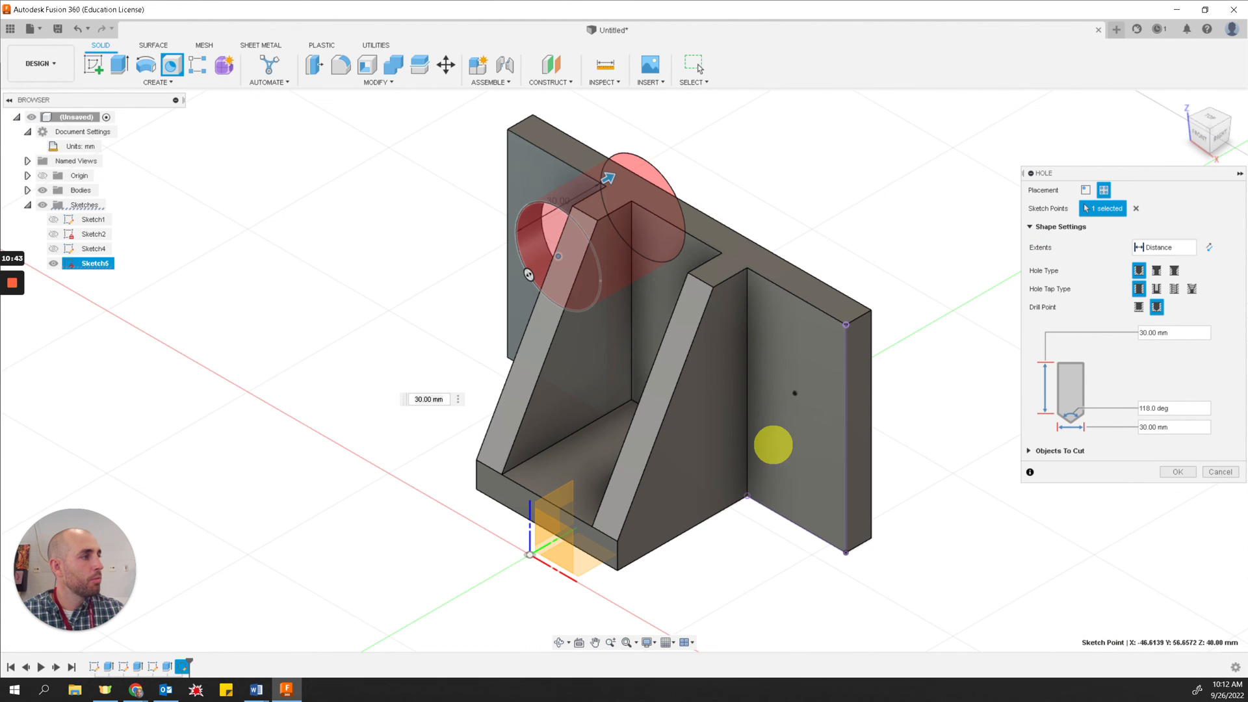
{"action": "left_click", "coordinate": [795, 393]}
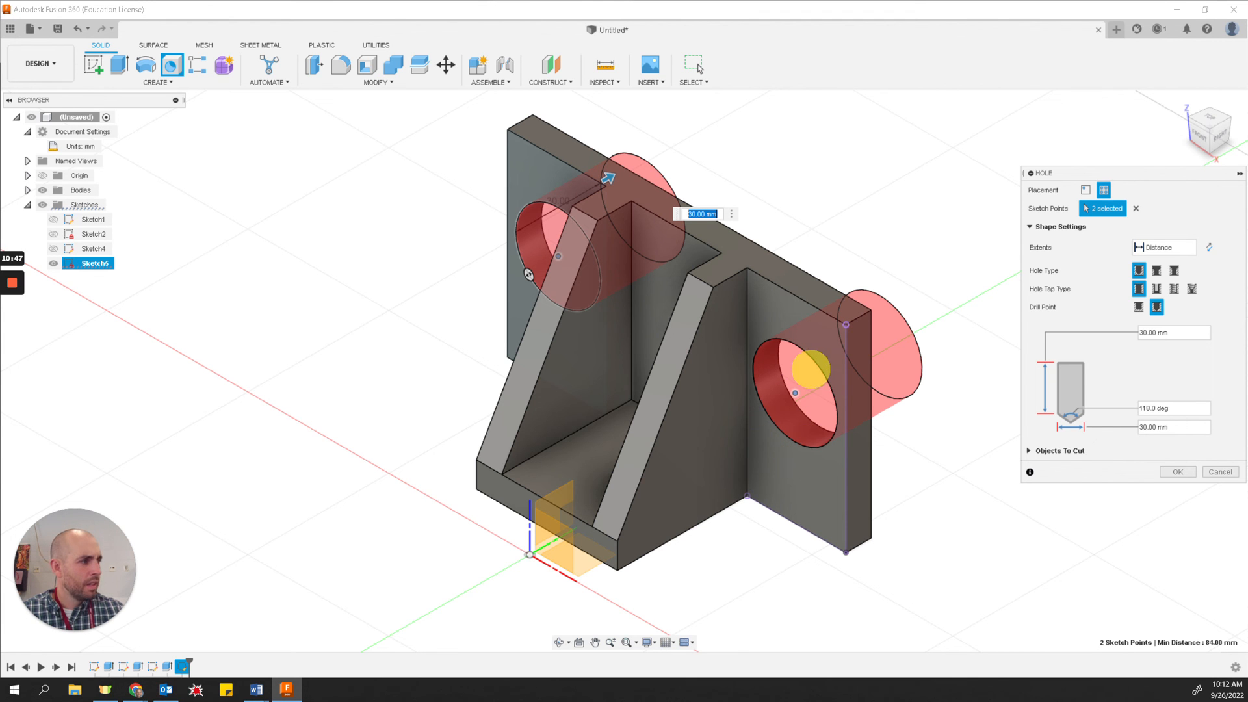
Step: Check the hole size on the drawing, set the diameter to 15 mm and depth to about 52 mm, and create both holes
{"action": "key", "text": "alt+Tab"}
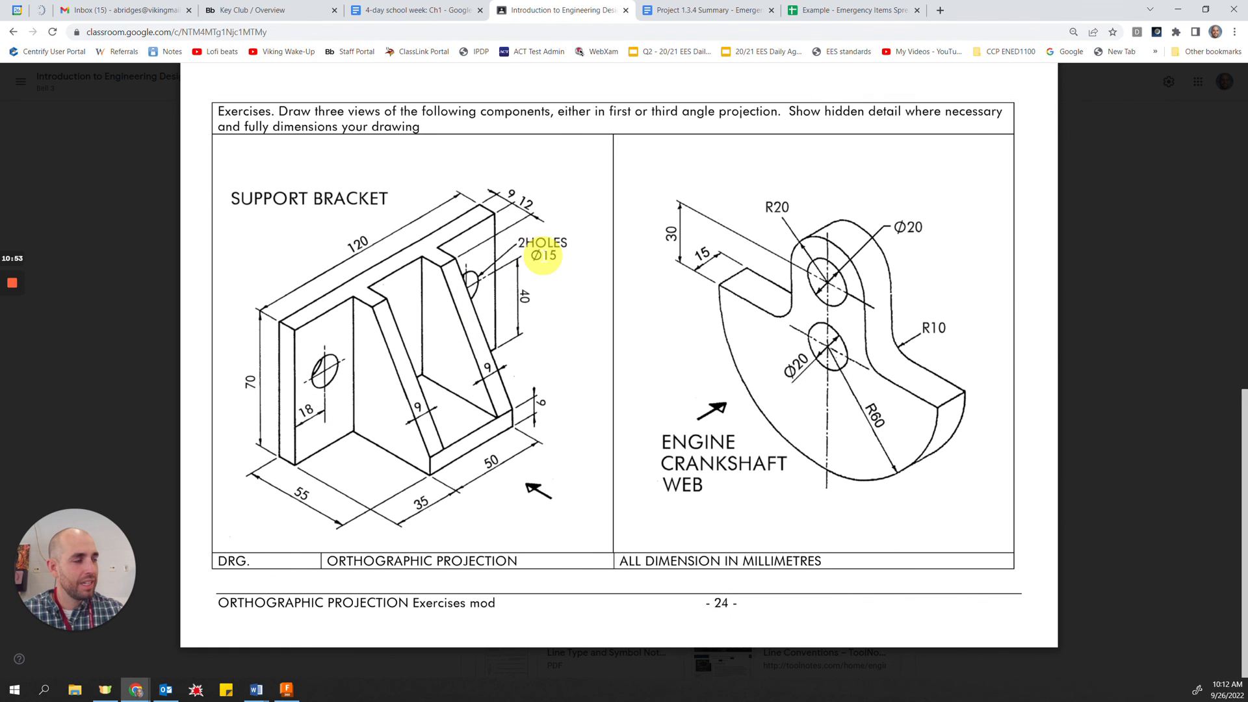
{"action": "key", "text": "alt+Tab"}
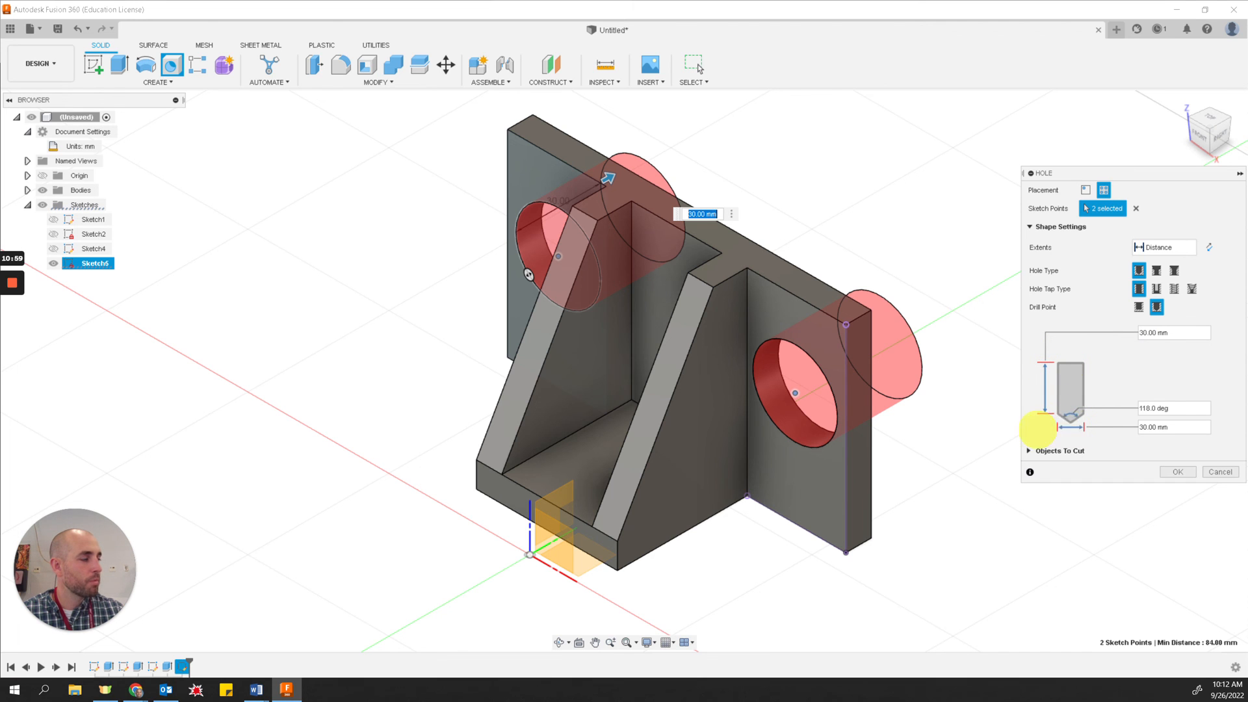
{"action": "left_click", "coordinate": [1179, 428]}
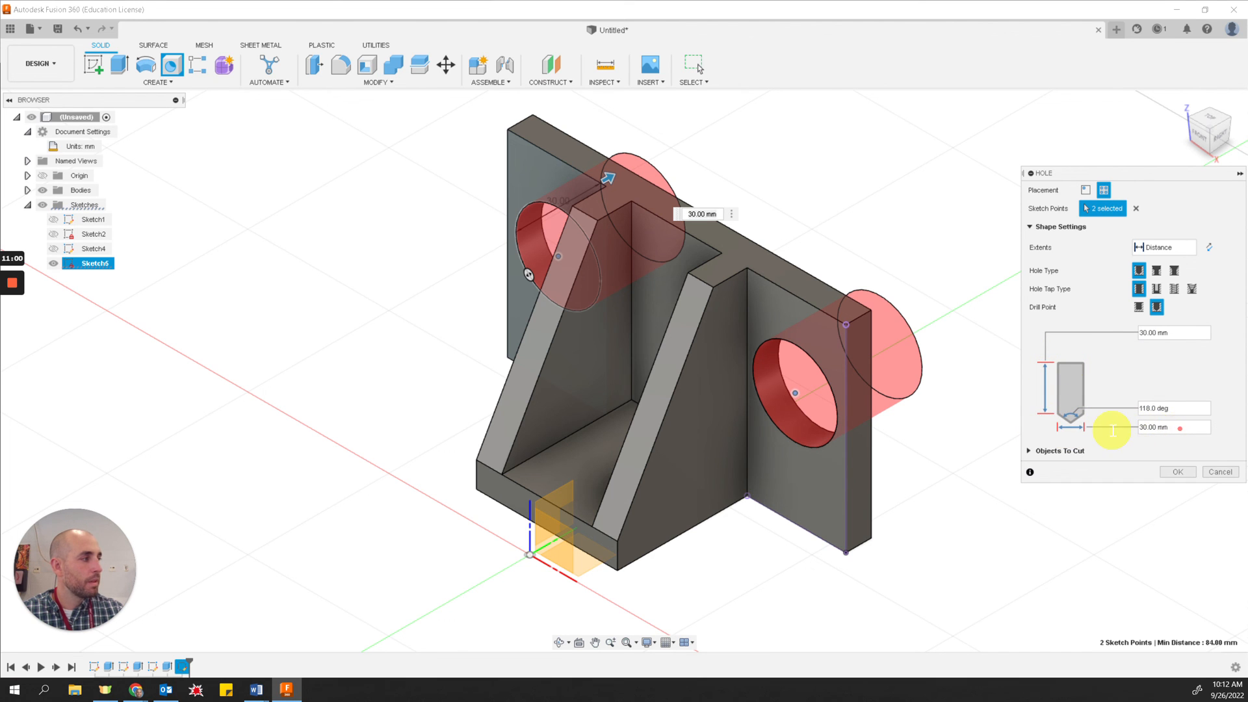
{"action": "type", "text": "1"}
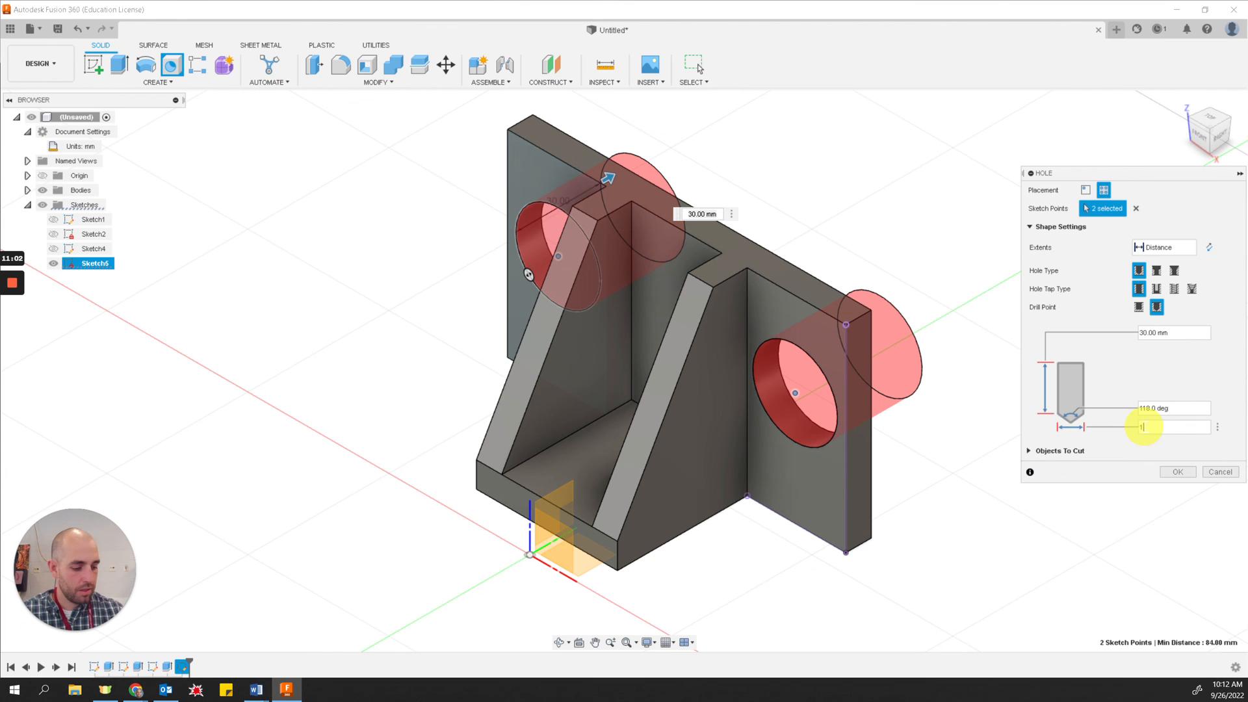
{"action": "type", "text": "5"}
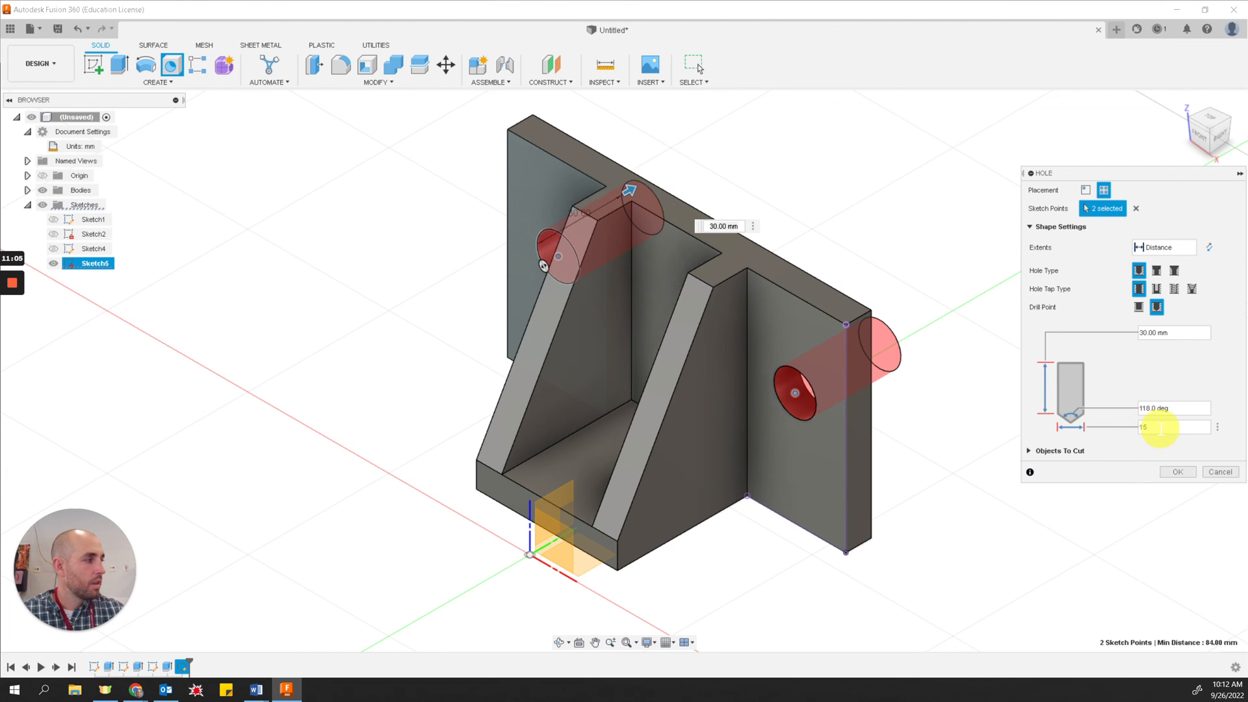
{"action": "left_click_drag", "start_coordinate": [630, 190], "coordinate": [696, 158]}
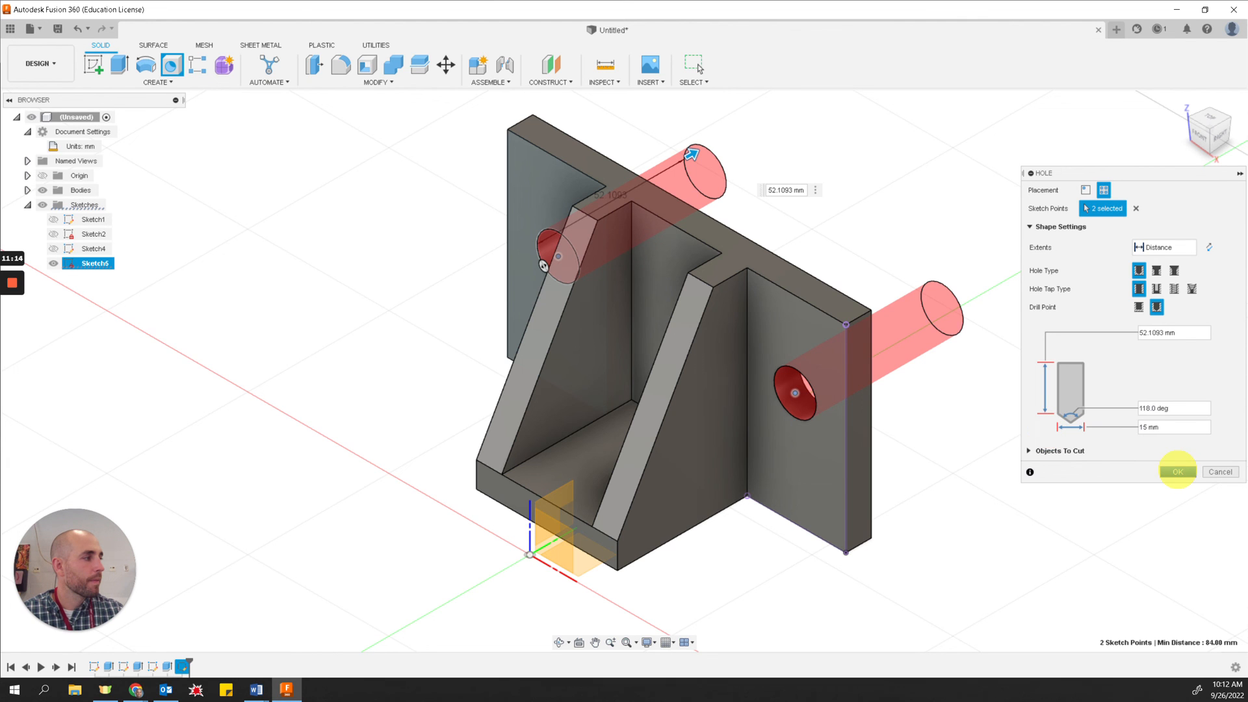
{"action": "left_click", "coordinate": [1177, 472]}
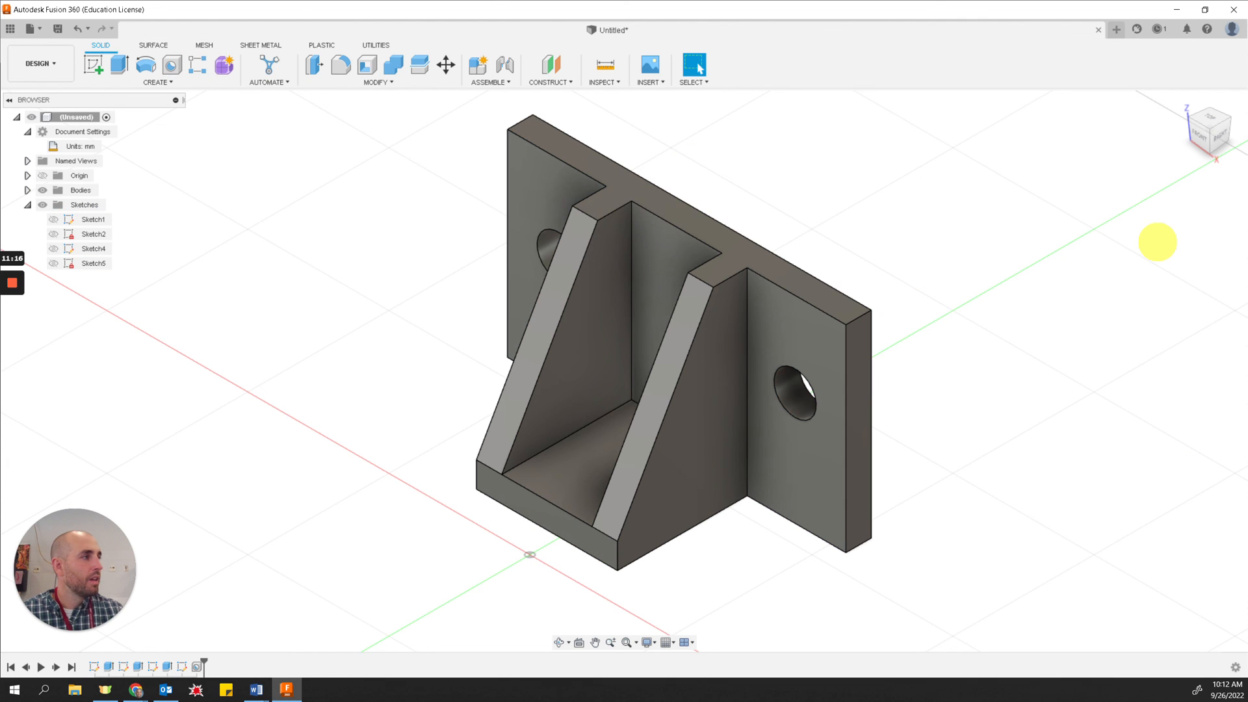
Step: View the finished bracket from both front corners and compare it with the support bracket in the exercise drawing
{"action": "left_click", "coordinate": [1189, 119]}
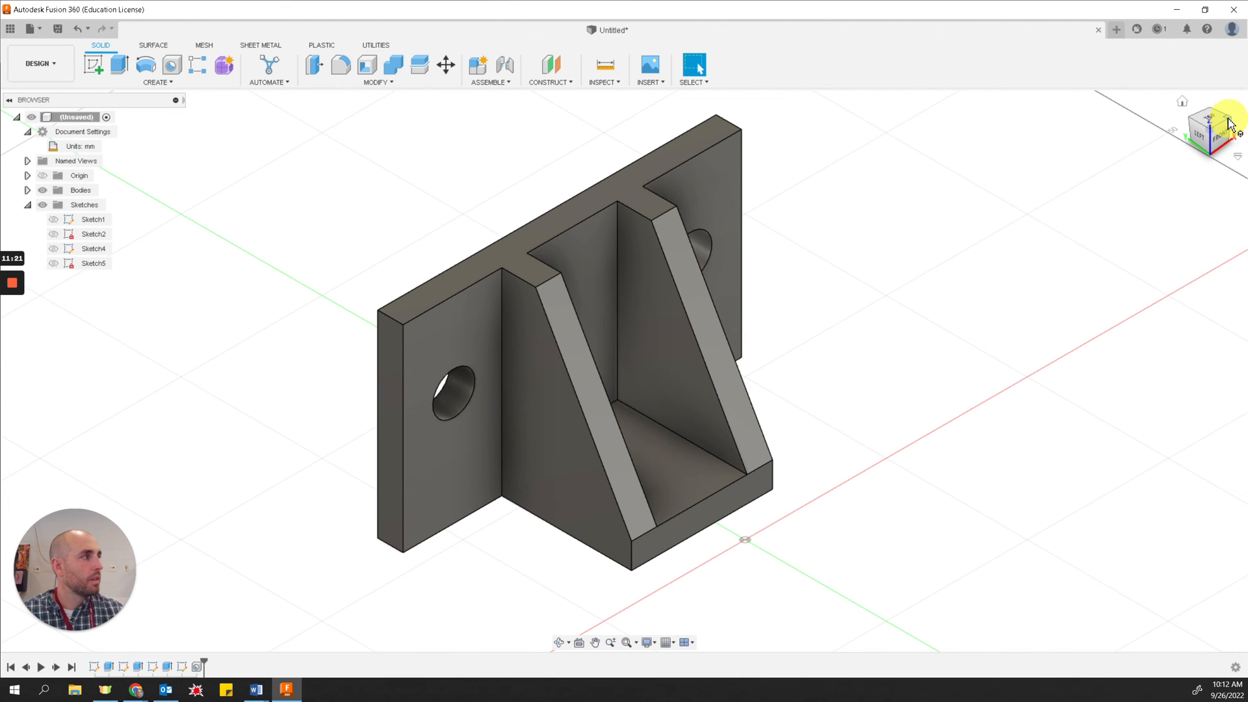
{"action": "left_click", "coordinate": [1222, 125]}
{"action": "key", "text": "alt+Tab"}
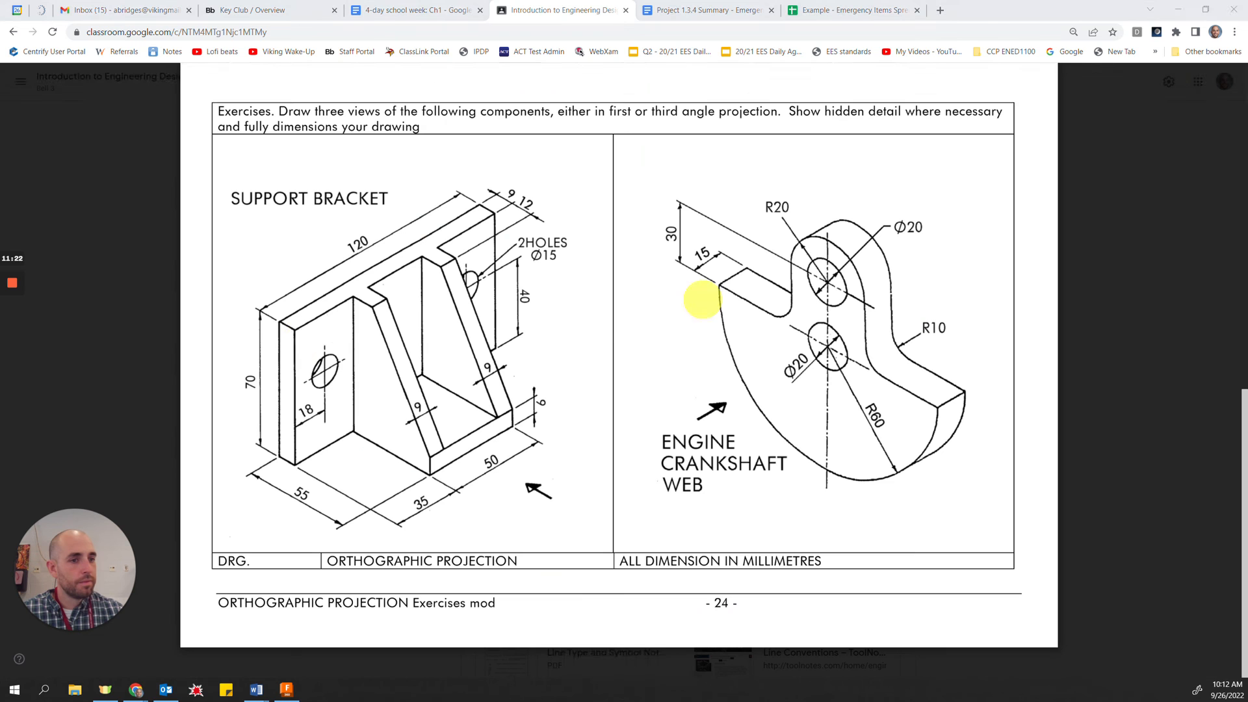
{"action": "key", "text": "alt+Tab"}
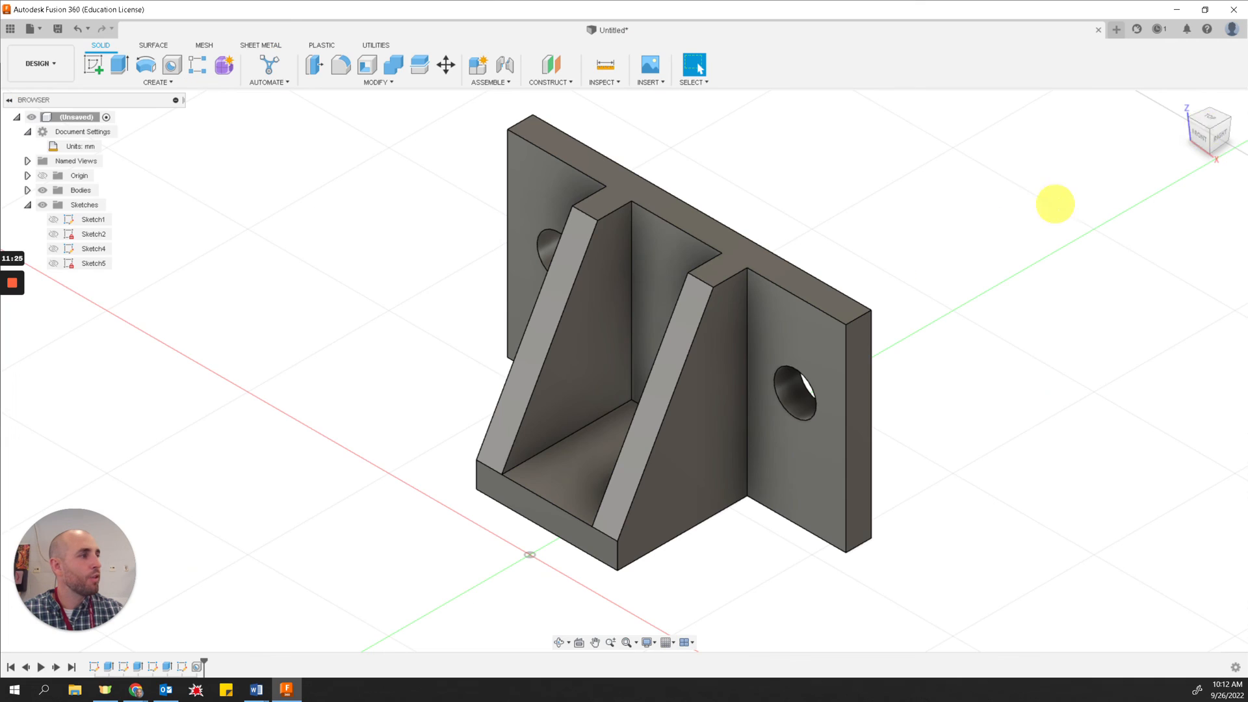
{"action": "key", "text": "alt+Tab"}
{"action": "key", "text": "alt+Tab"}
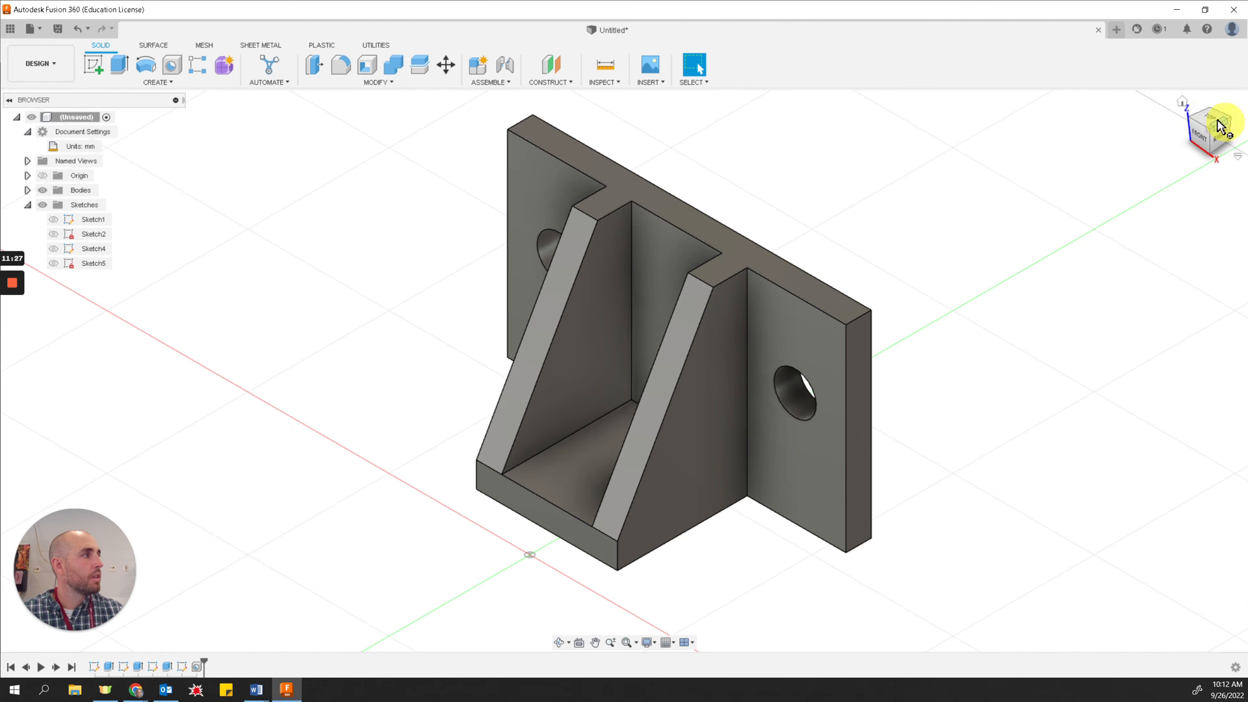
{"action": "left_click", "coordinate": [1191, 122]}
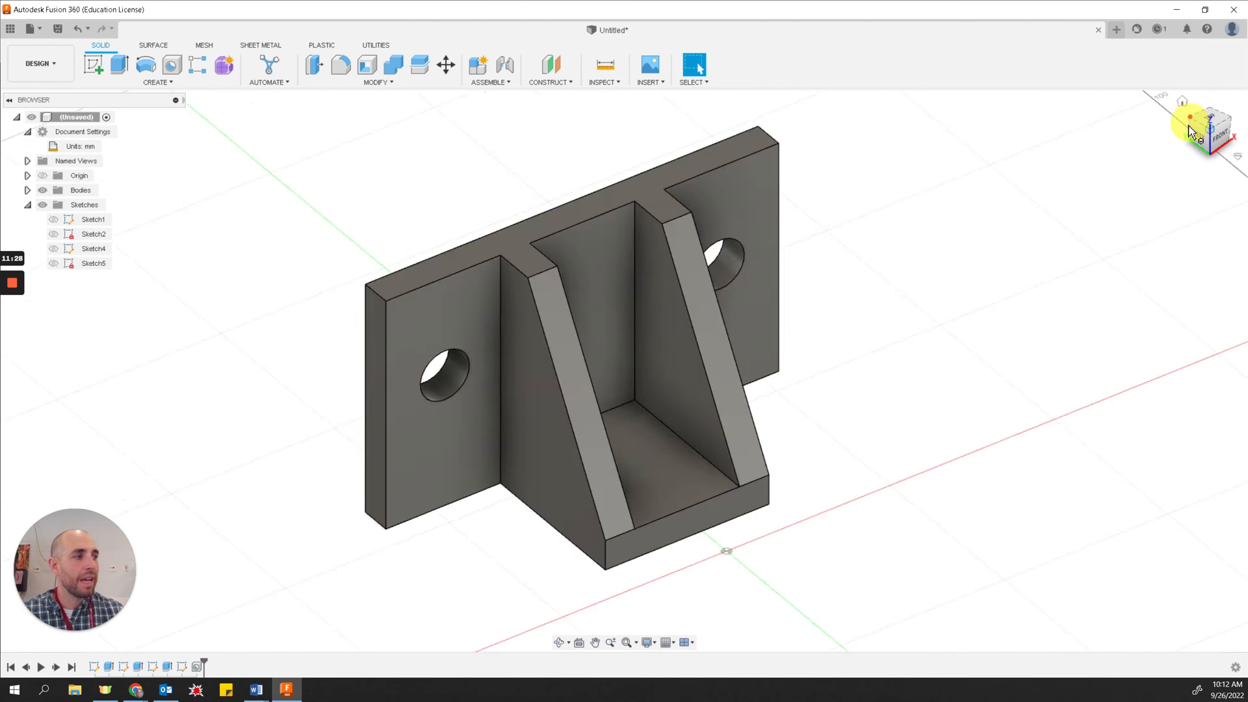